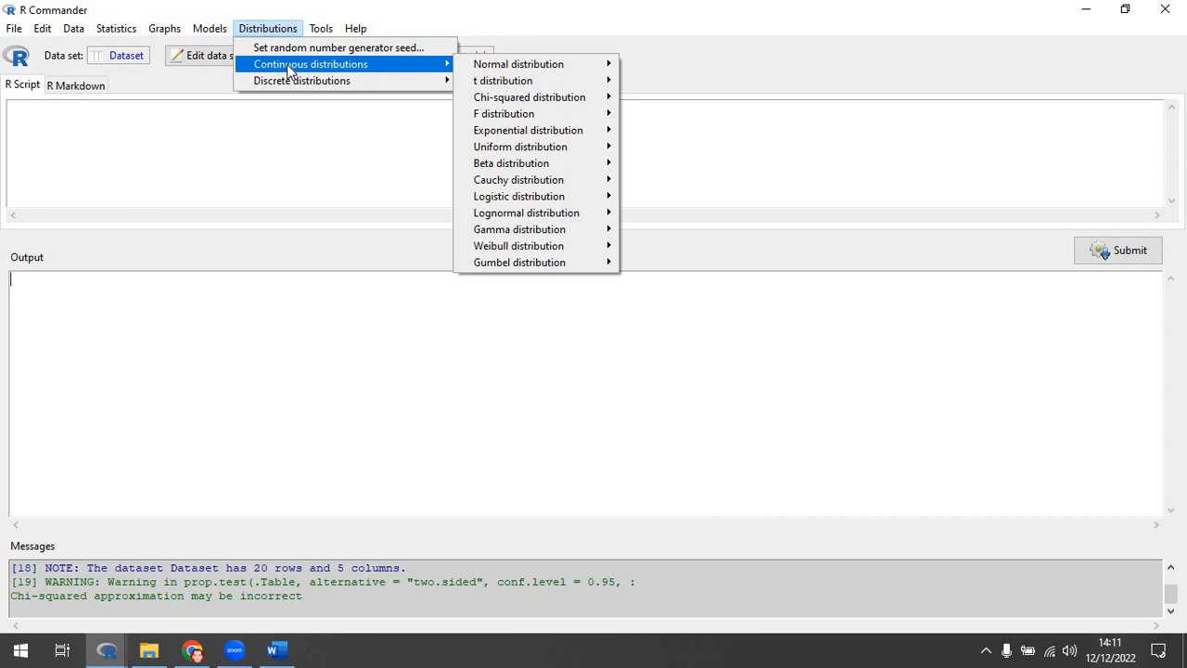
- Look through the discrete and continuous distributions on offer and the functions available for them
mouse_move(299, 92)
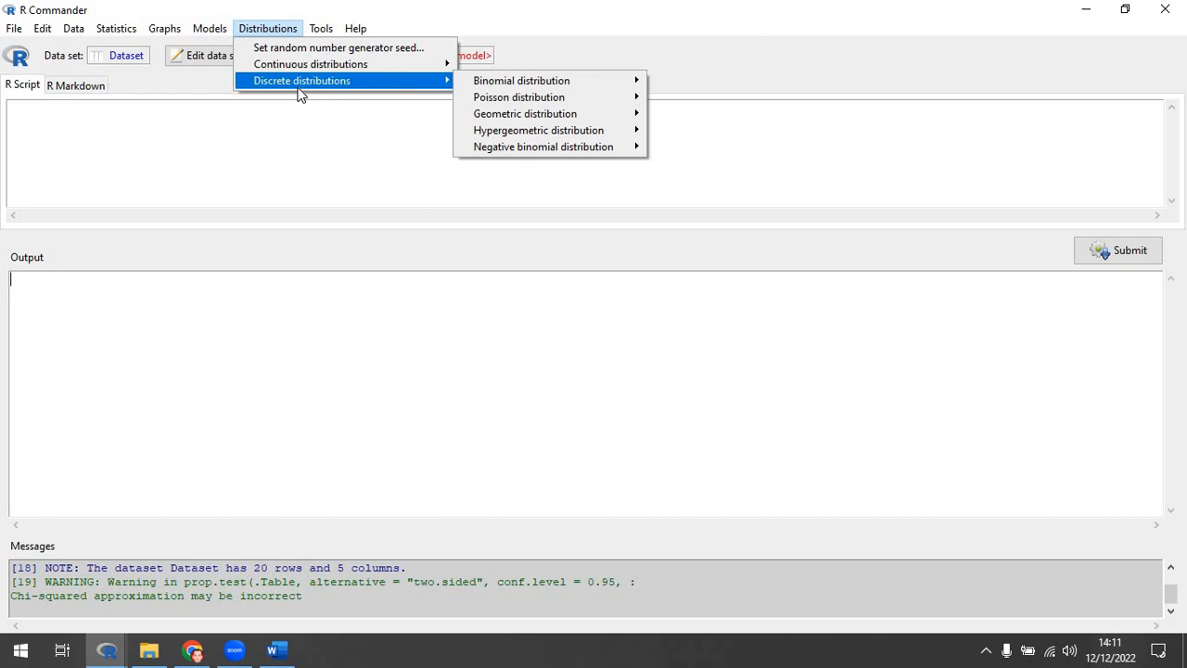
mouse_move(313, 69)
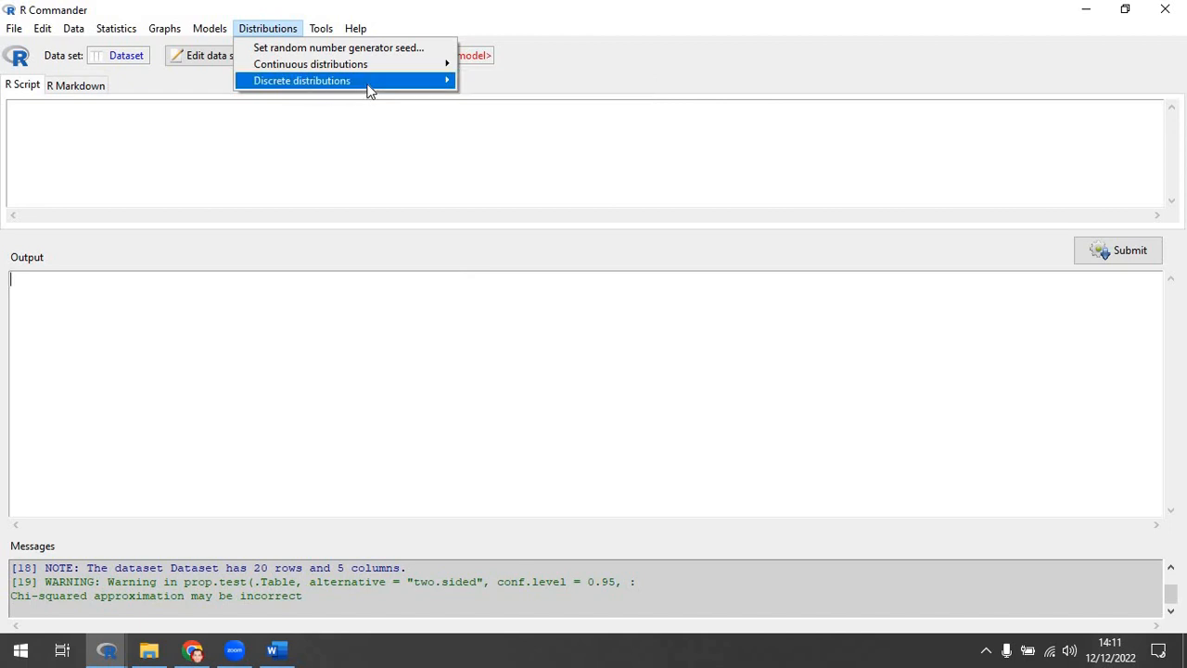
mouse_move(513, 90)
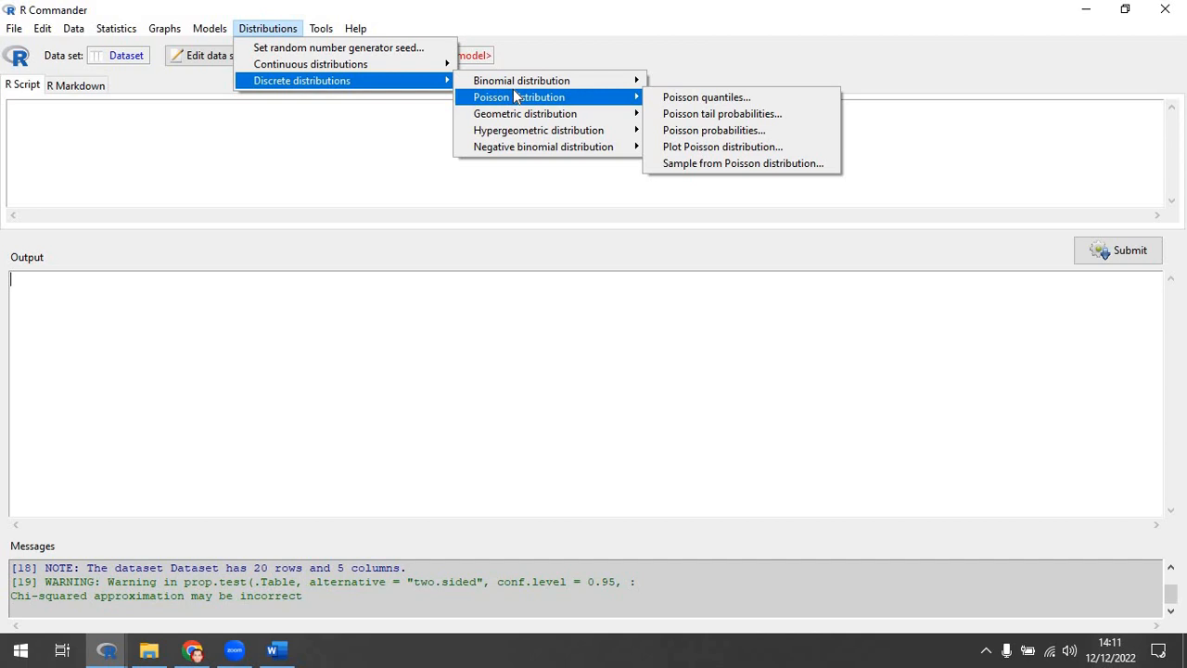
mouse_move(541, 116)
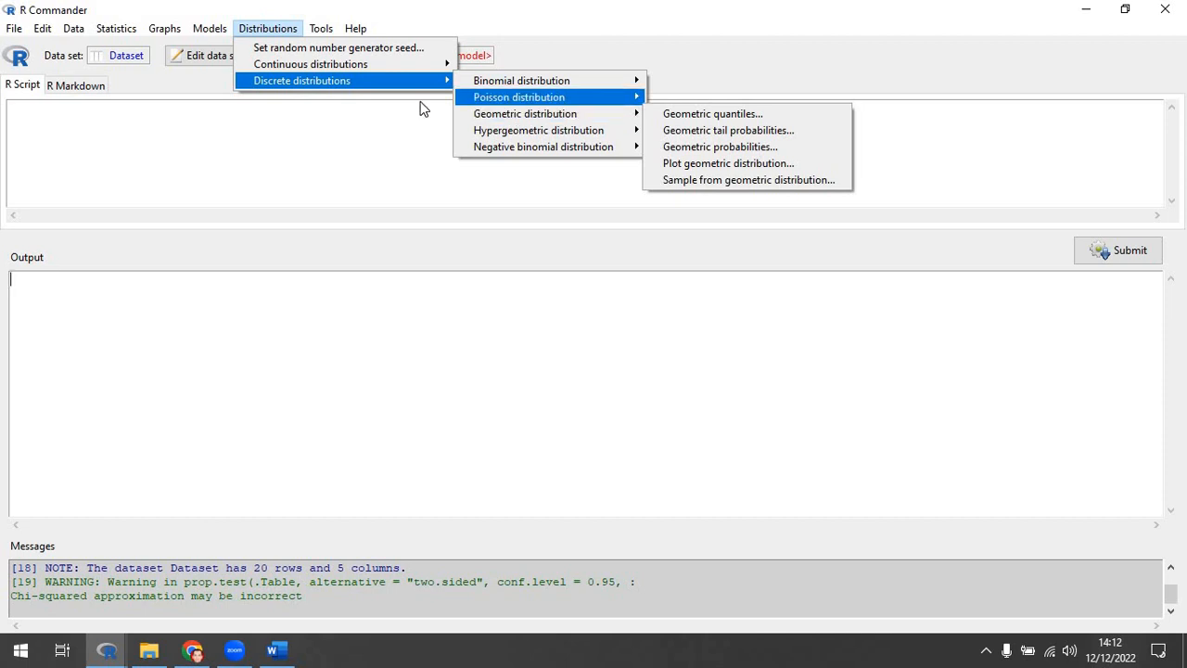
mouse_move(601, 85)
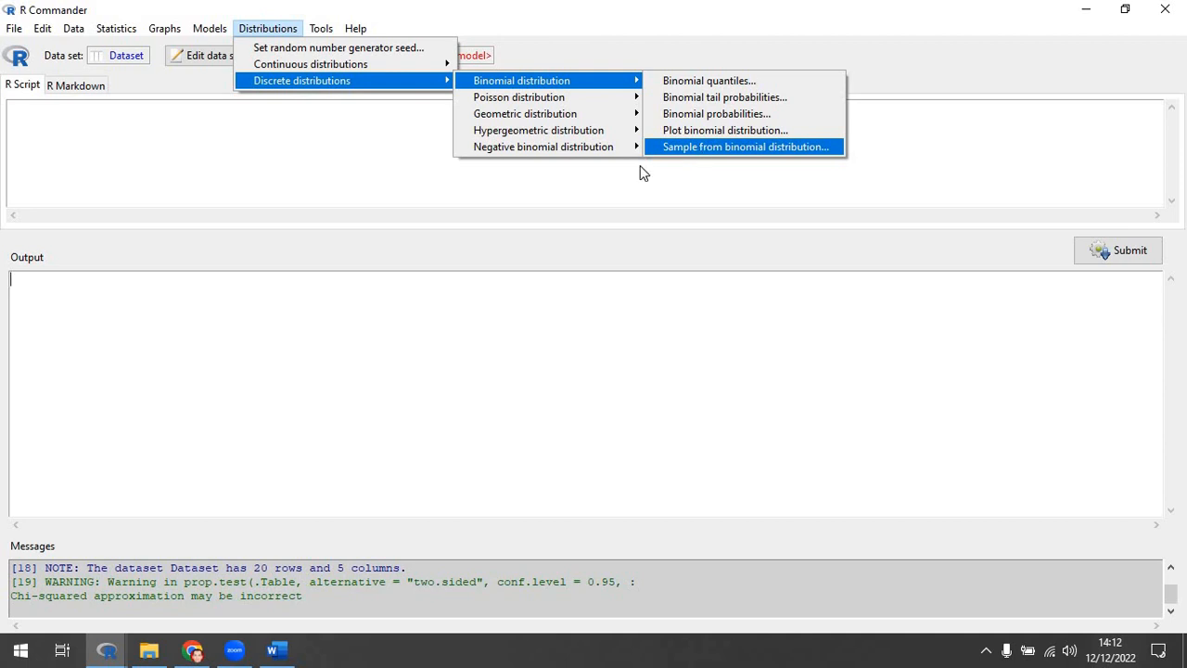
mouse_move(404, 63)
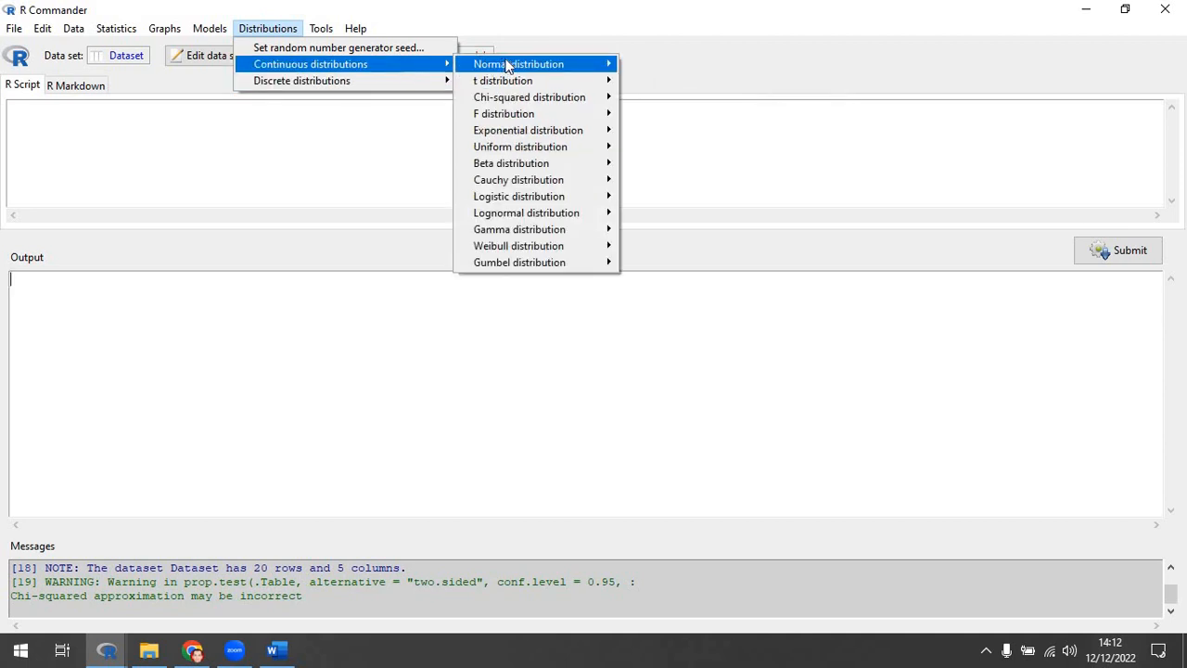
mouse_move(566, 63)
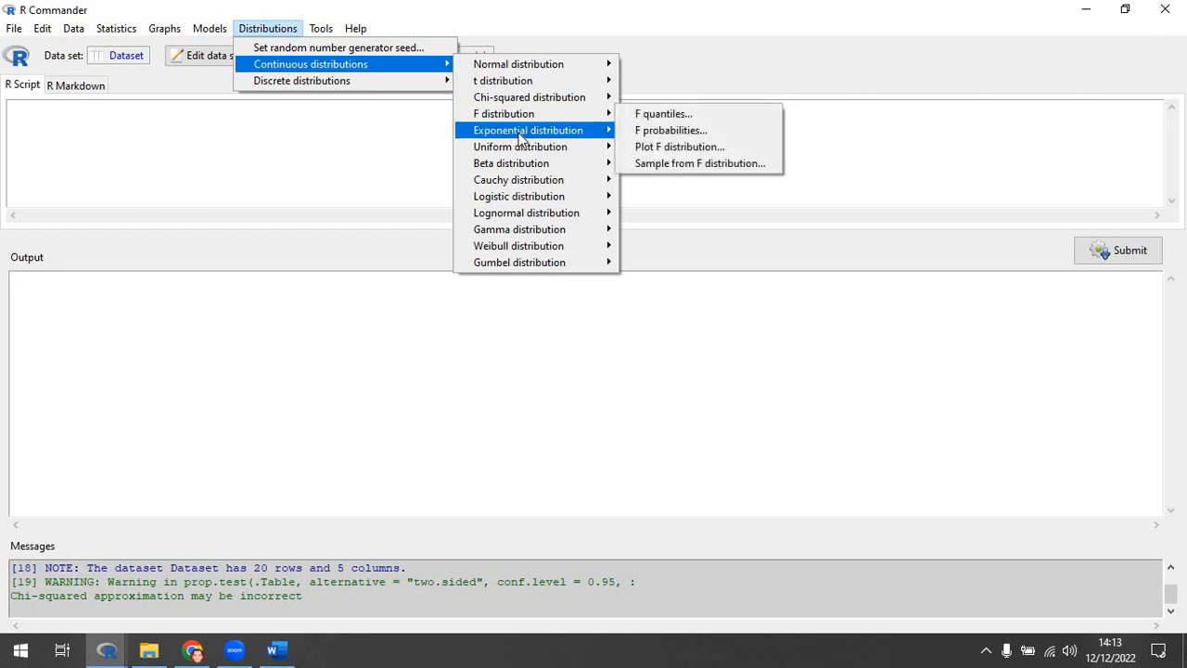
mouse_move(522, 140)
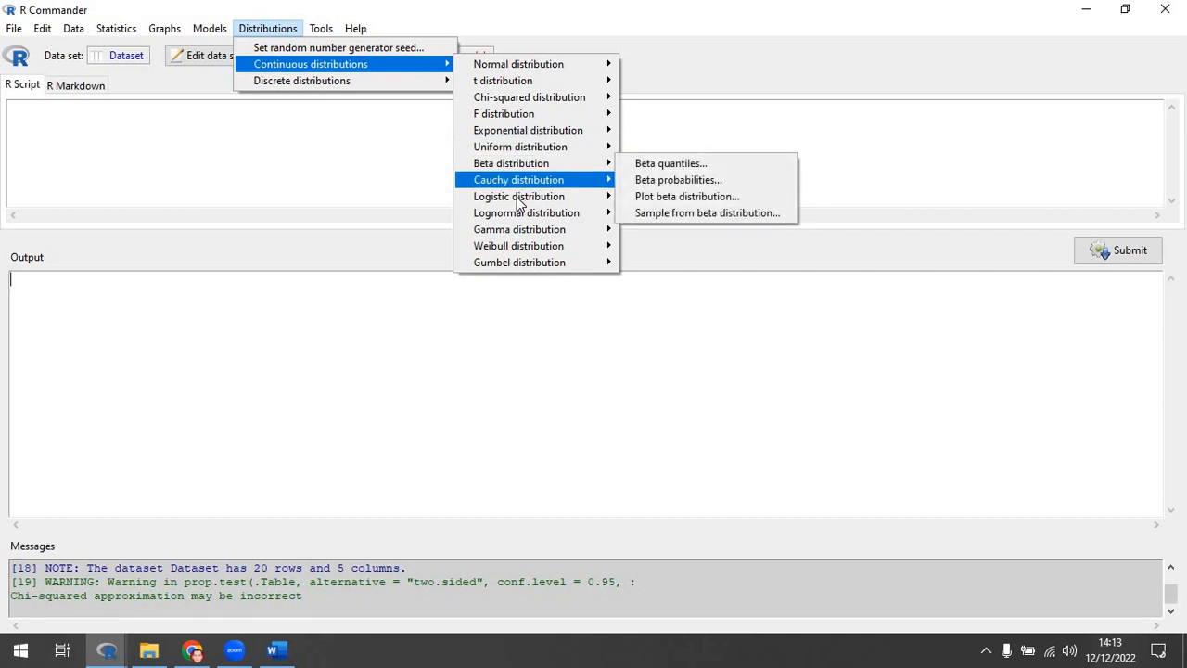
mouse_move(521, 219)
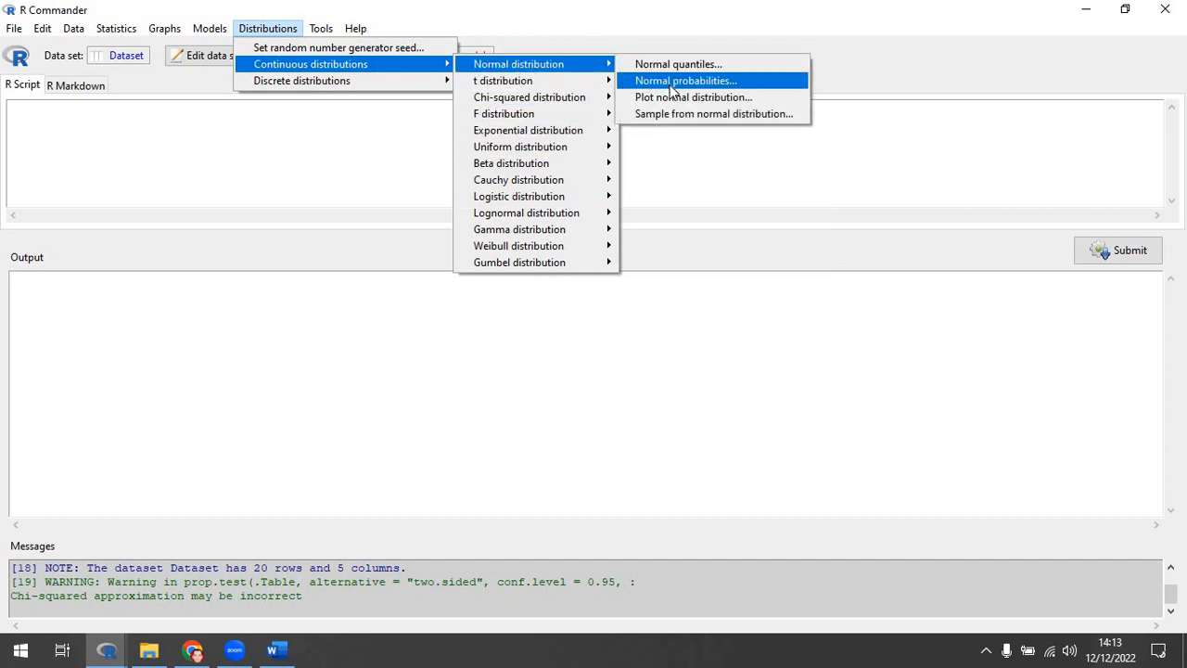
- Compute the lower-tail normal probability for the value 86 with mean 85 and standard deviation 3
left_click(670, 88)
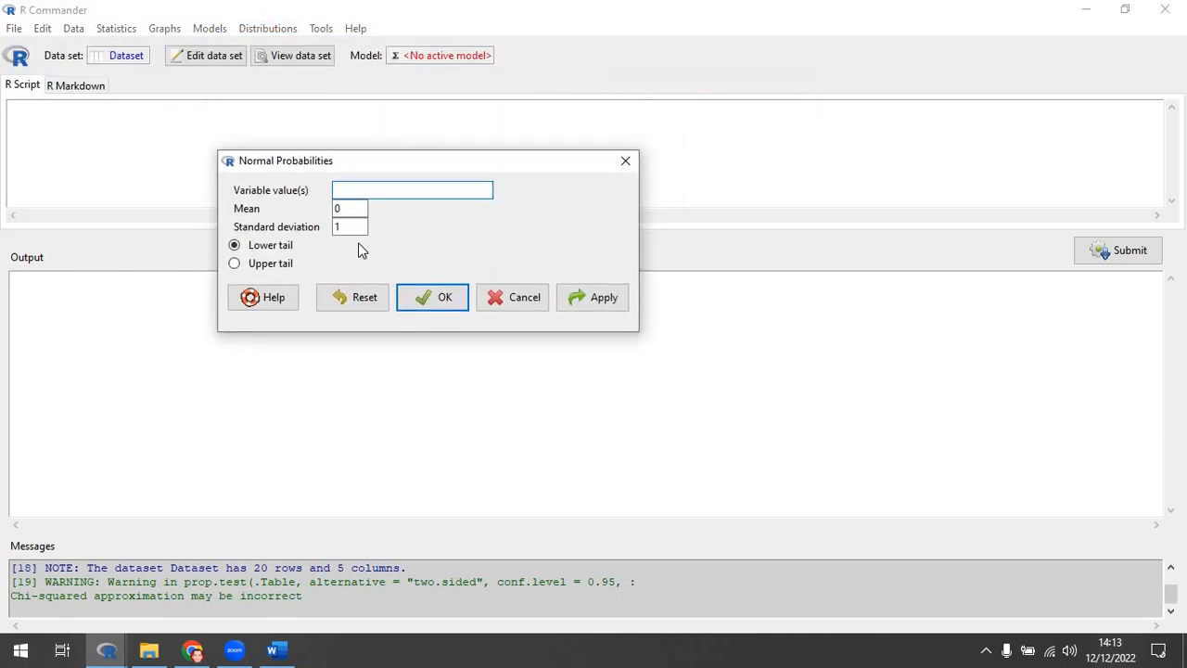
double_click(339, 209)
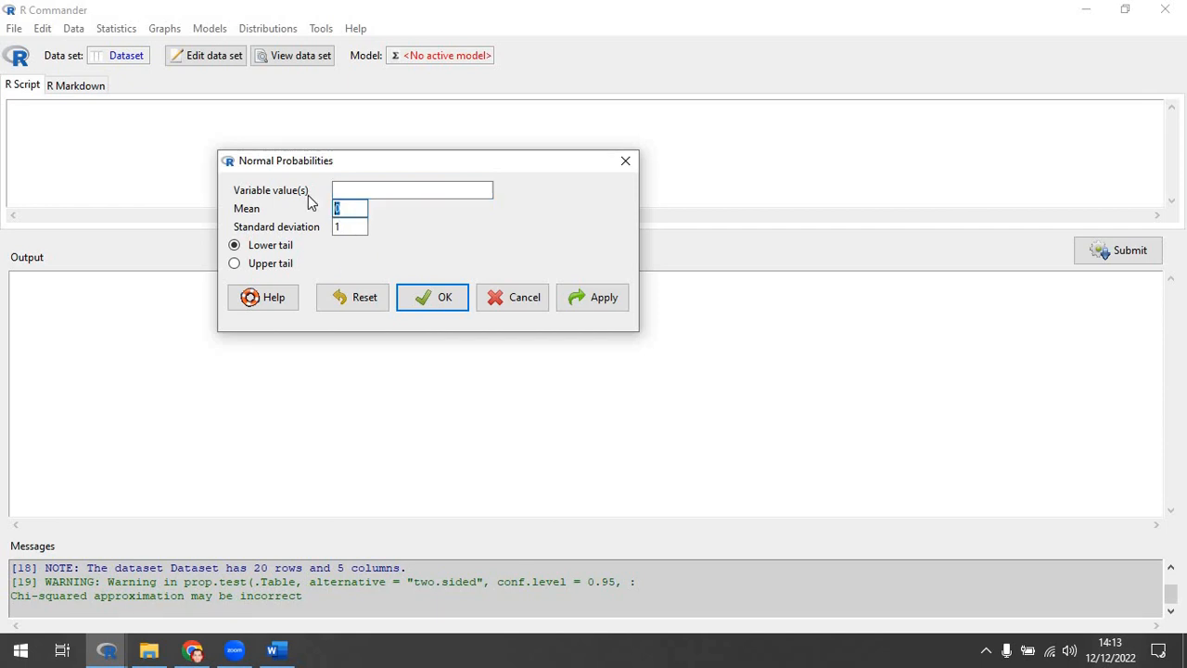
type("85")
double_click(355, 229)
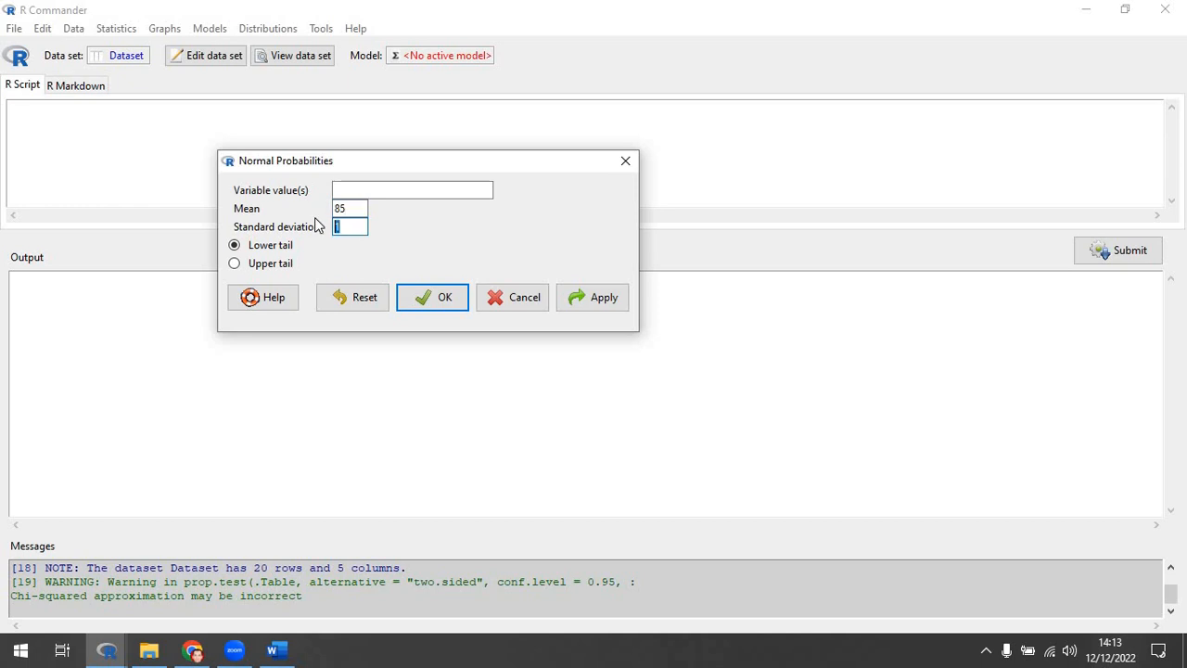
type("3")
left_click(361, 191)
type("86")
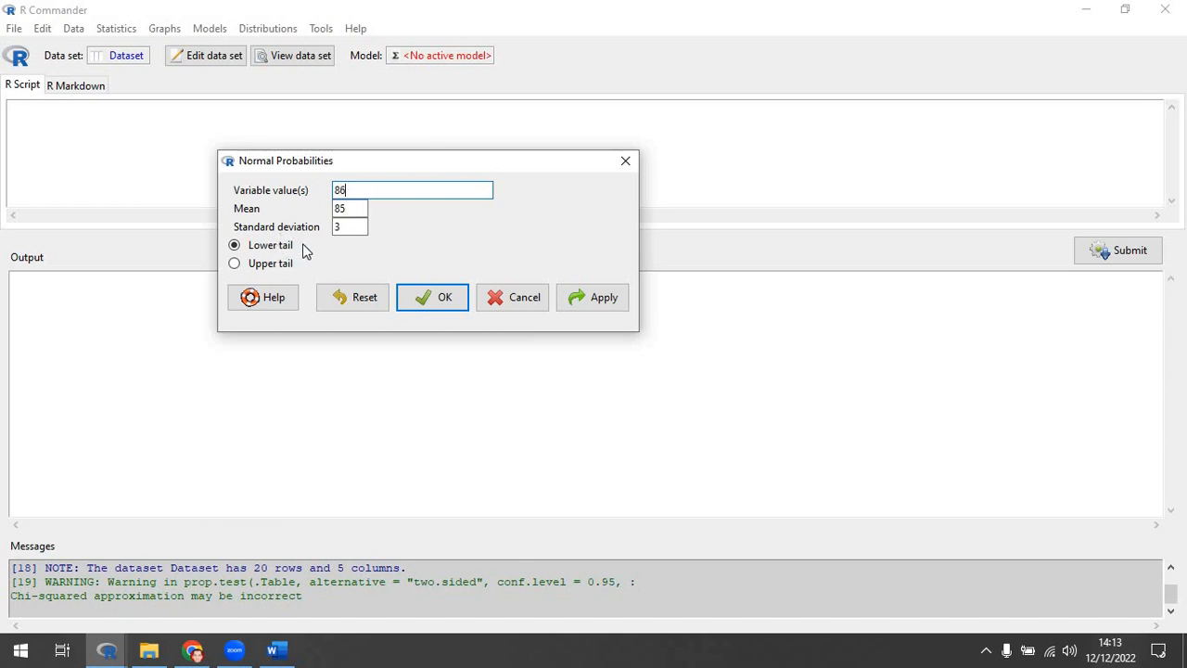
left_click(602, 299)
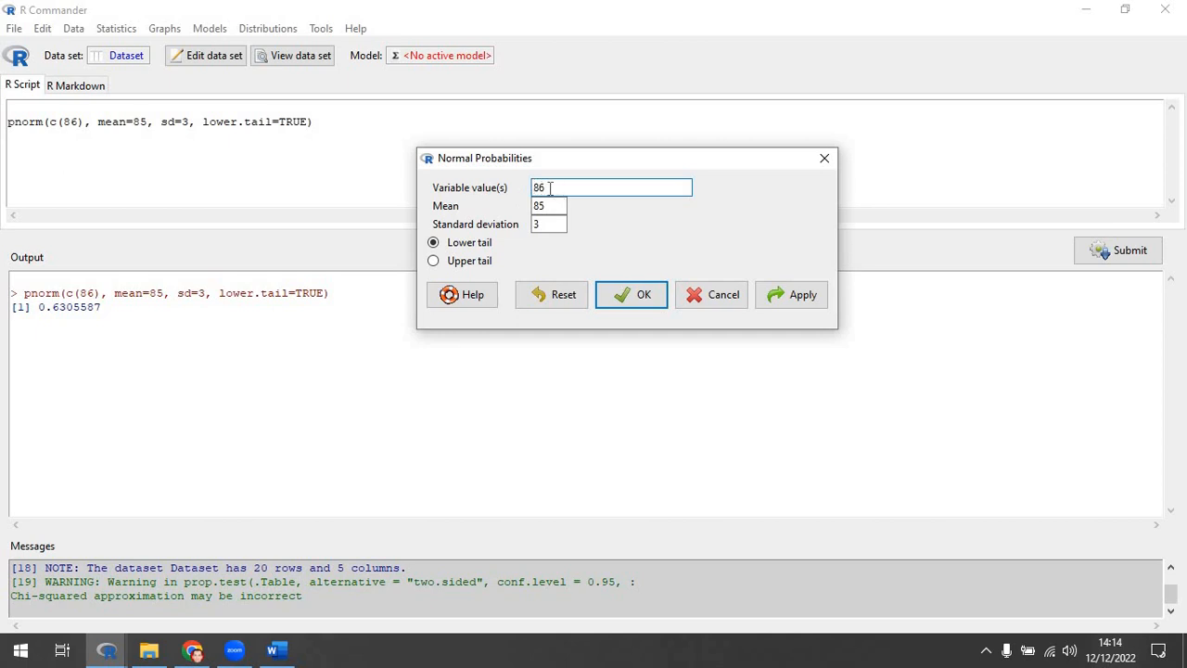
- Compute the upper-tail normal probability for the value 70 with the same mean and standard deviation, and close the dialog
left_click_drag(550, 187, 521, 195)
type("70")
left_click(435, 263)
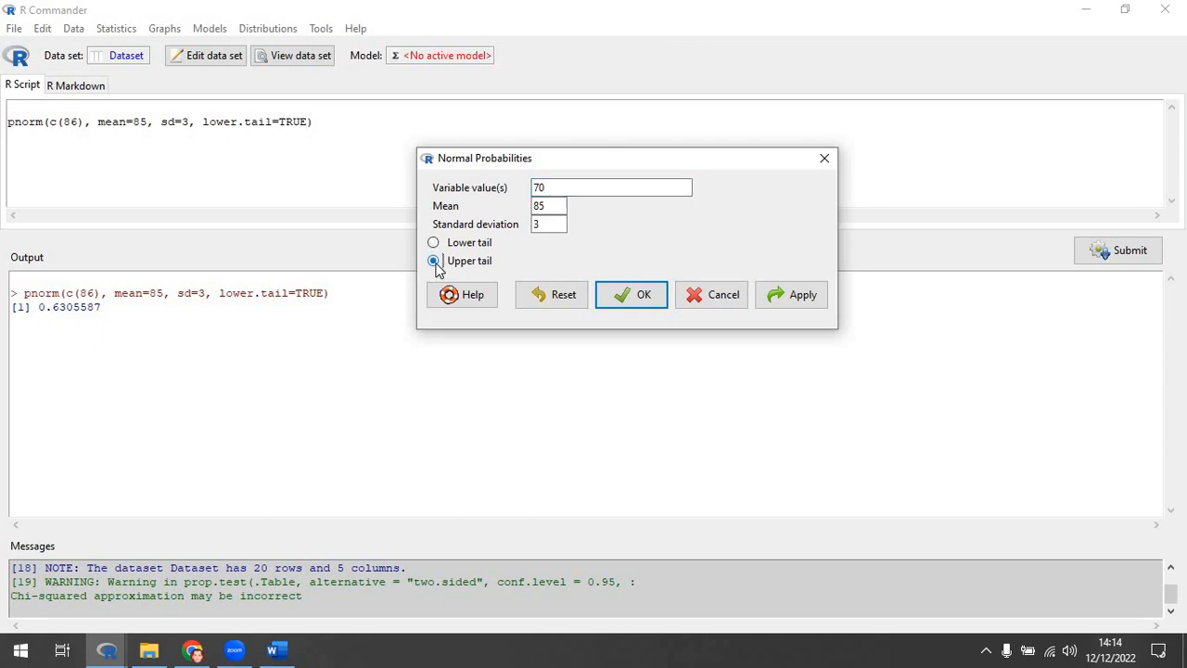
left_click(791, 295)
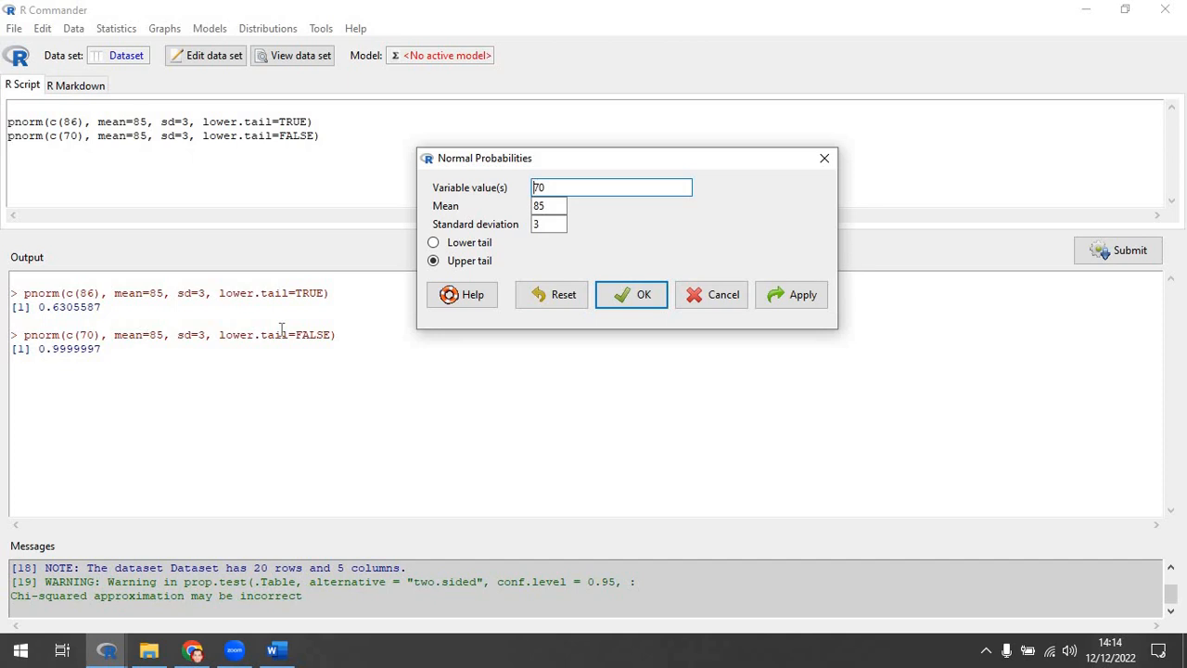
left_click(726, 295)
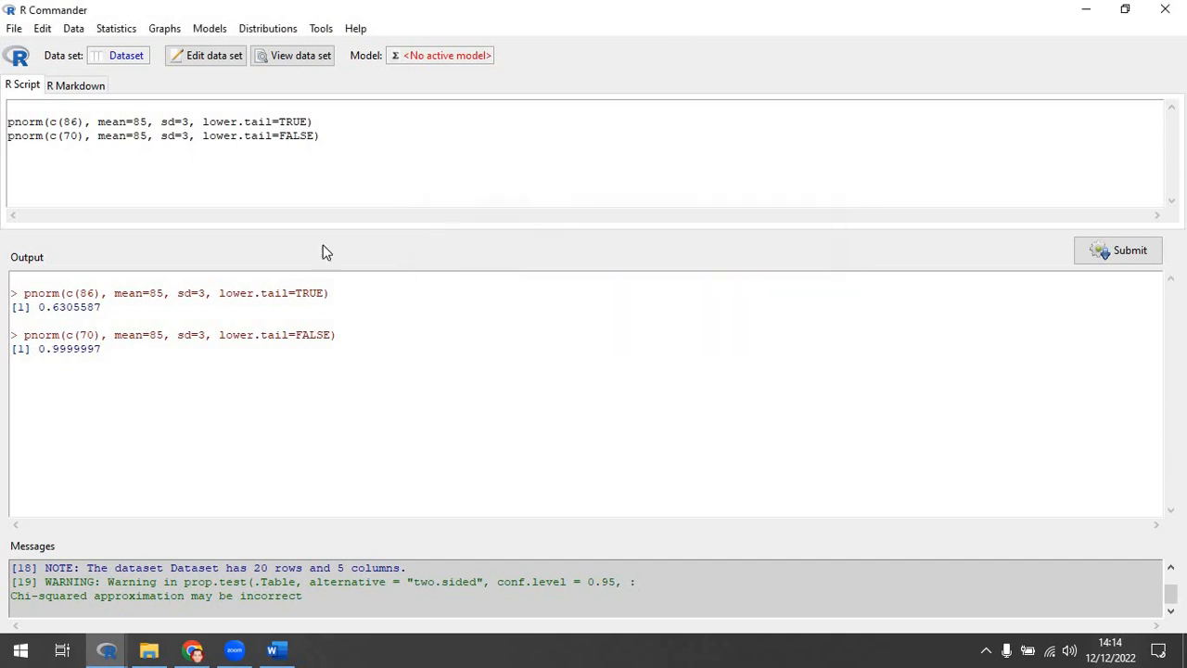
- Duplicate the script's pnorm line for 86 below the existing lines and change the copy's value to 90
left_click_drag(10, 121, 316, 122)
key("ctrl+c")
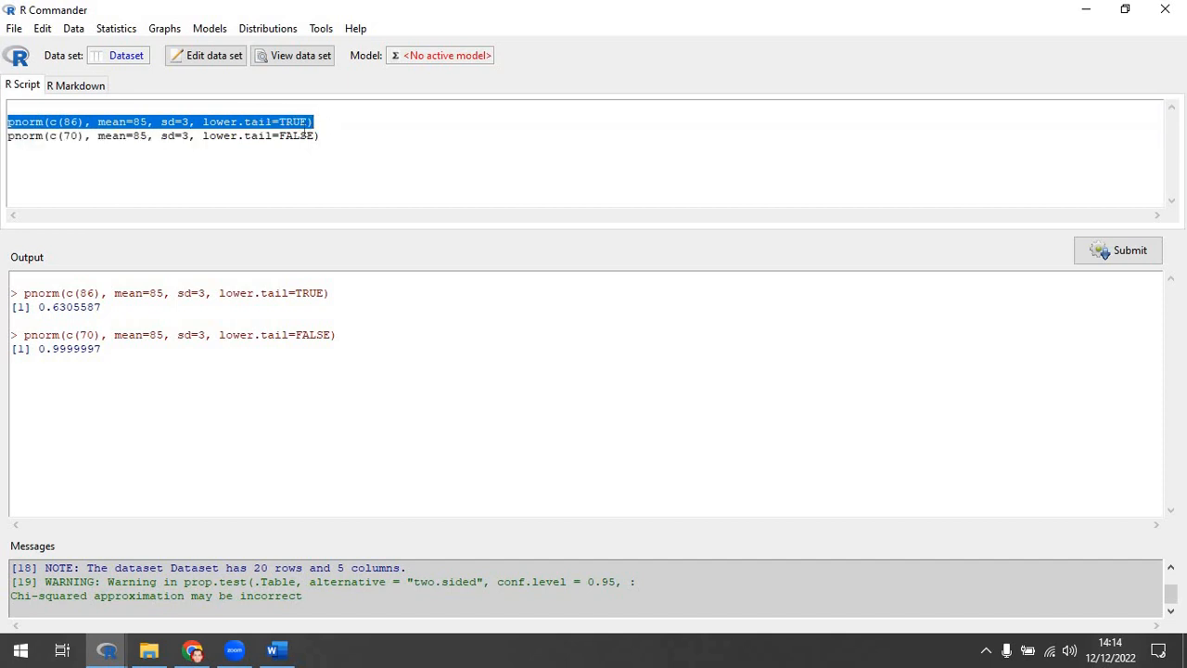
left_click(144, 174)
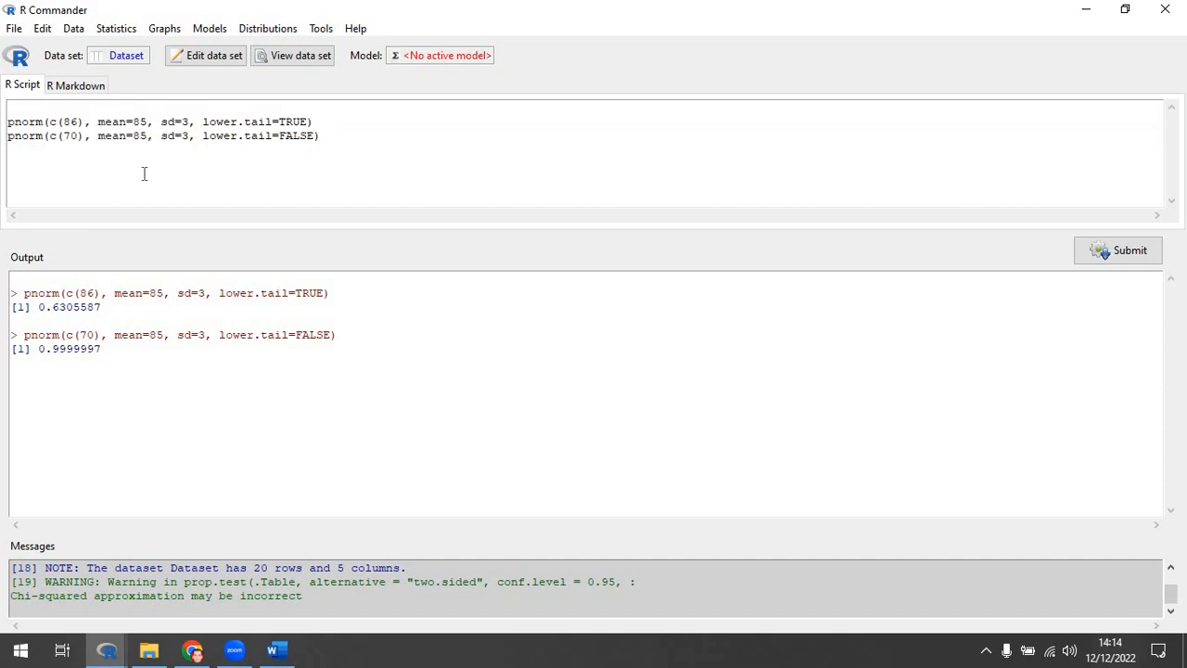
key("ctrl+v")
left_click(81, 149)
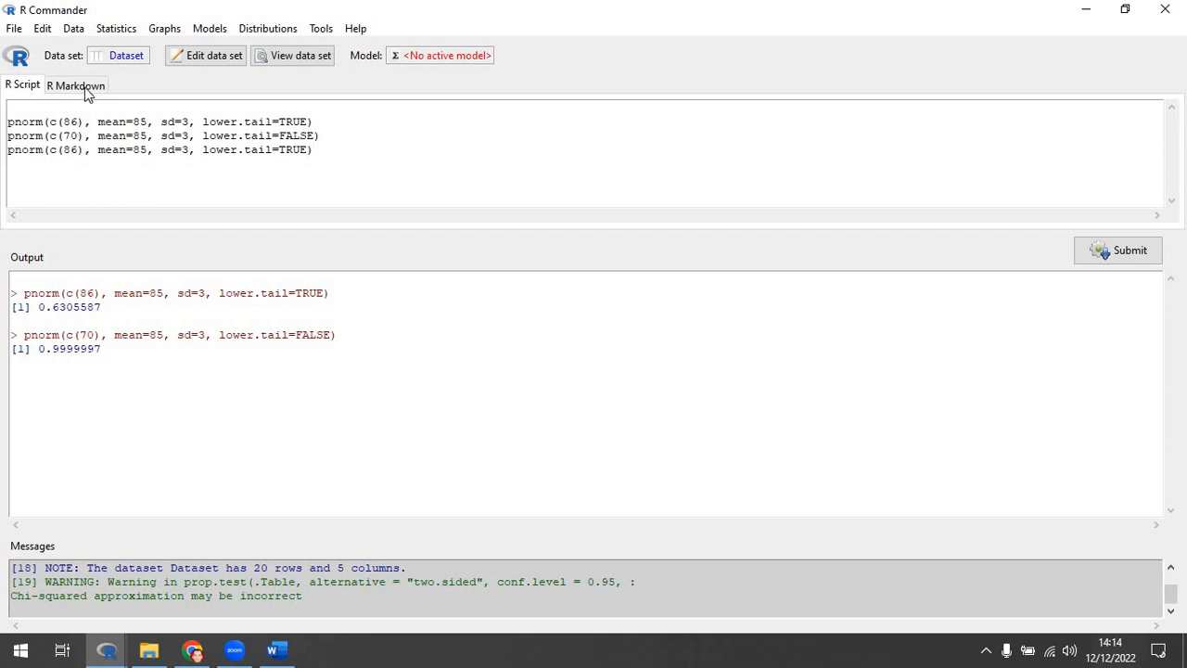
key("BackSpace")
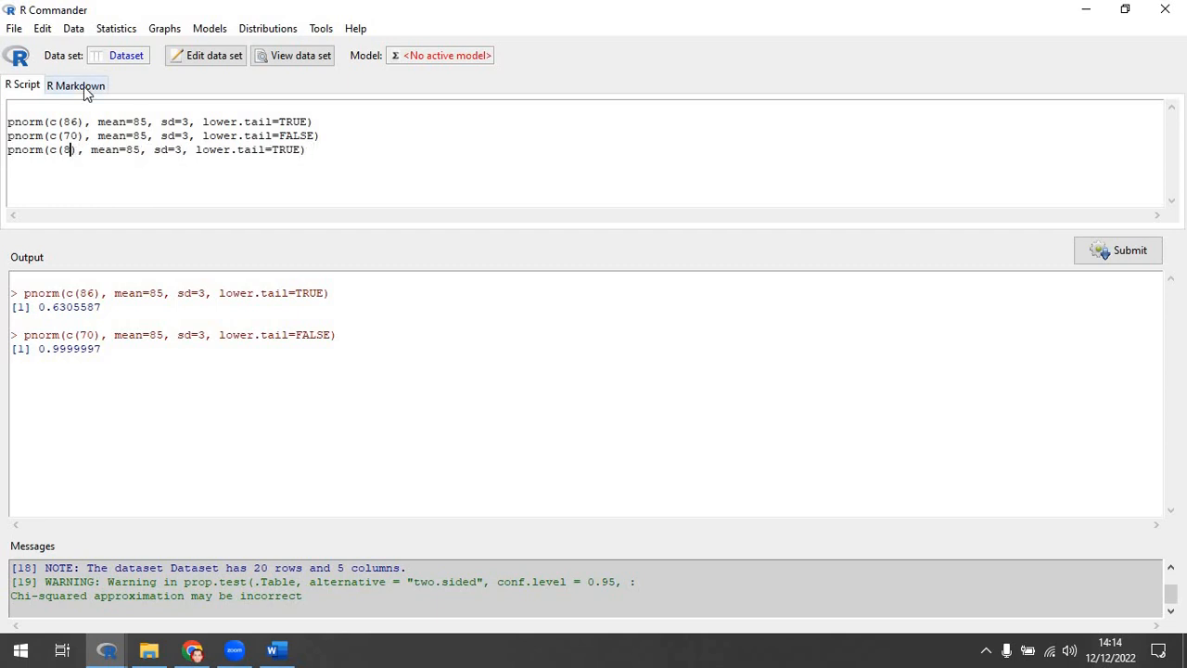
key("BackSpace")
type("90")
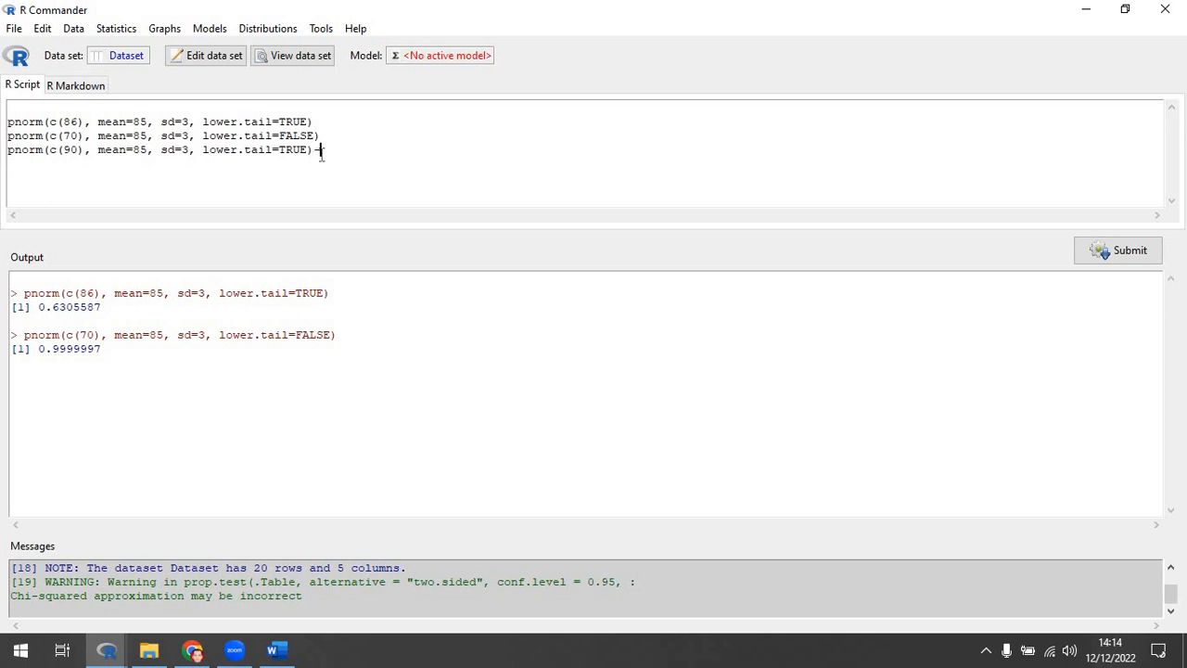
- Subtract pnorm(c(86), mean=85, sd=3, lower.tail=TRUE) from the pnorm expression for 90 and run that line
type("-pnorm(c(86), mean=85, sd=3, lower.tail=TRUE)")
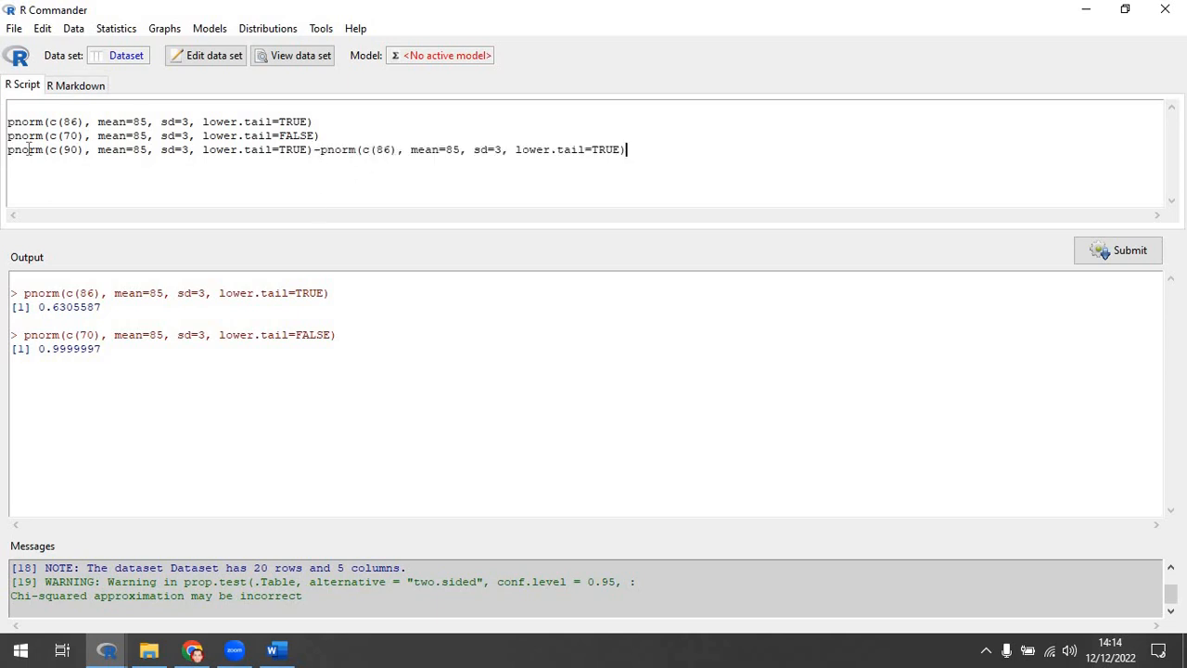
left_click_drag(11, 149, 433, 191)
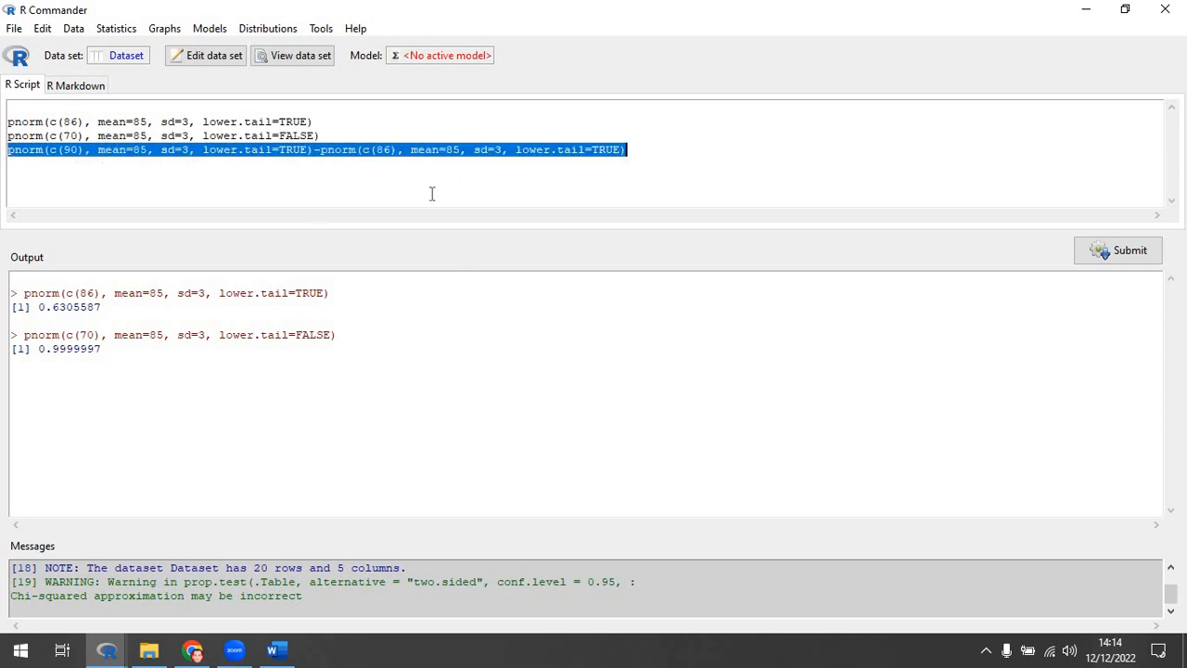
left_click(1139, 262)
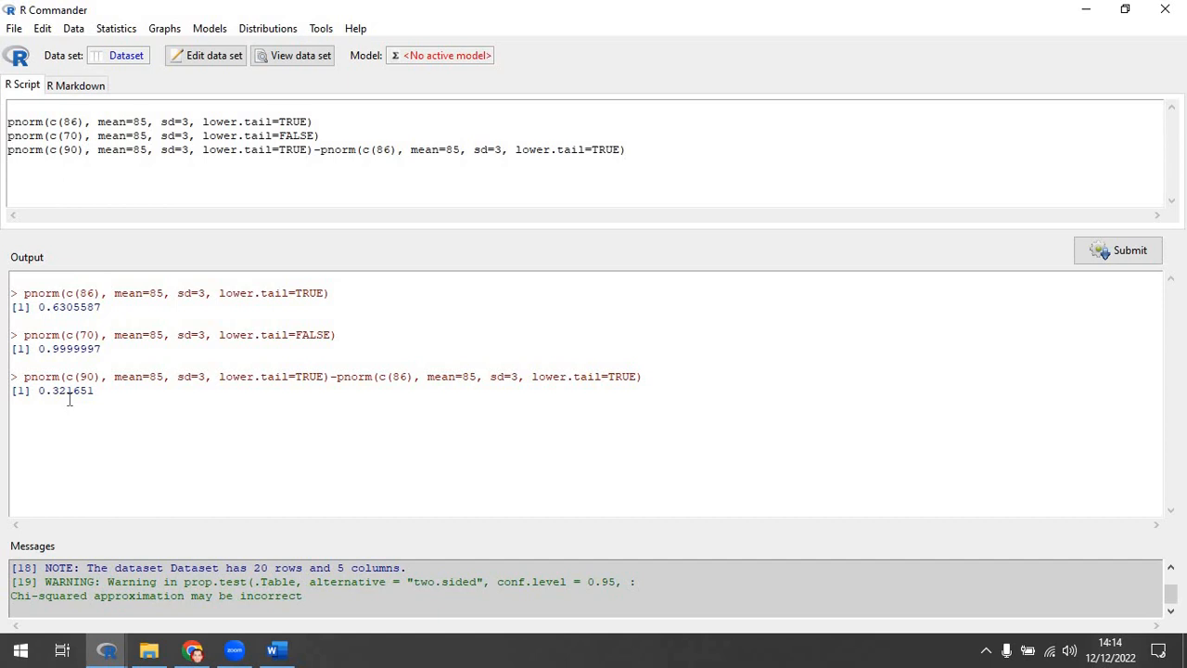
- Compute the lower-tail normal quantile for probability 0.05 with mean 86 and standard deviation 3
left_click(252, 33)
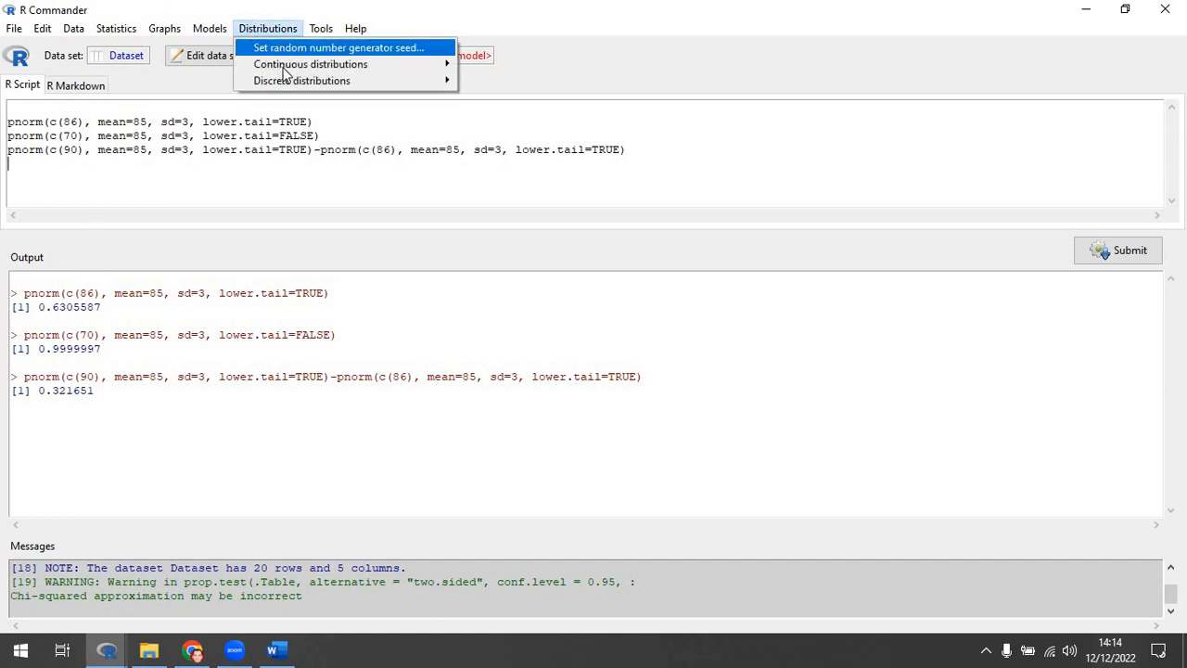
mouse_move(435, 64)
mouse_move(603, 64)
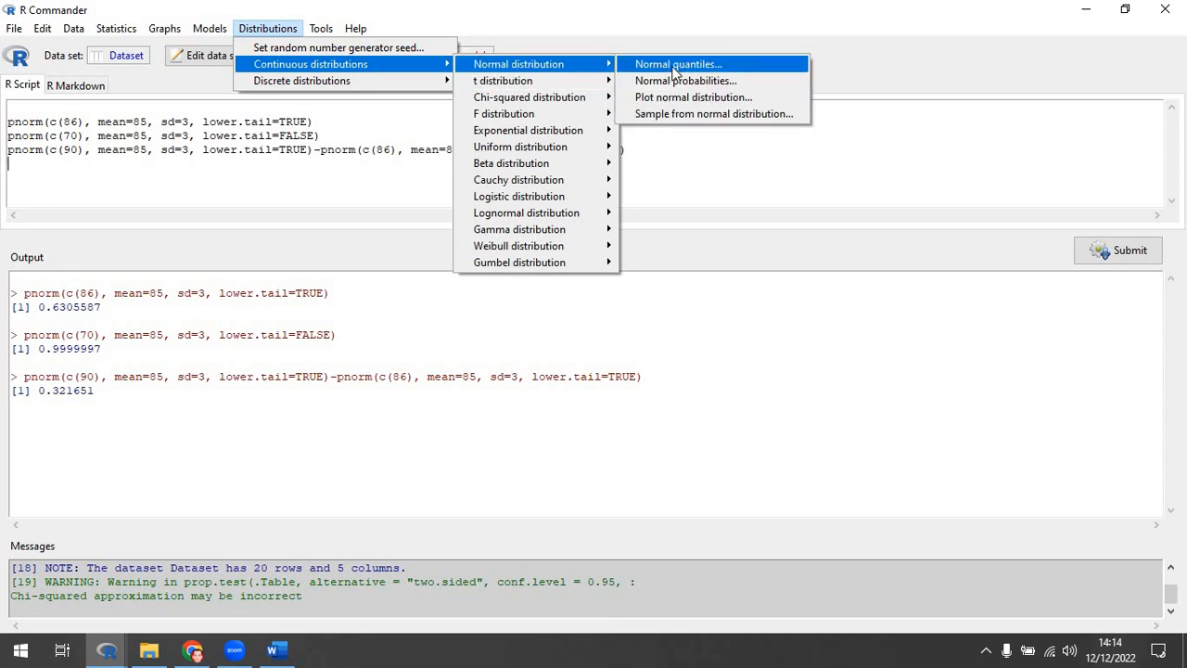
left_click(675, 65)
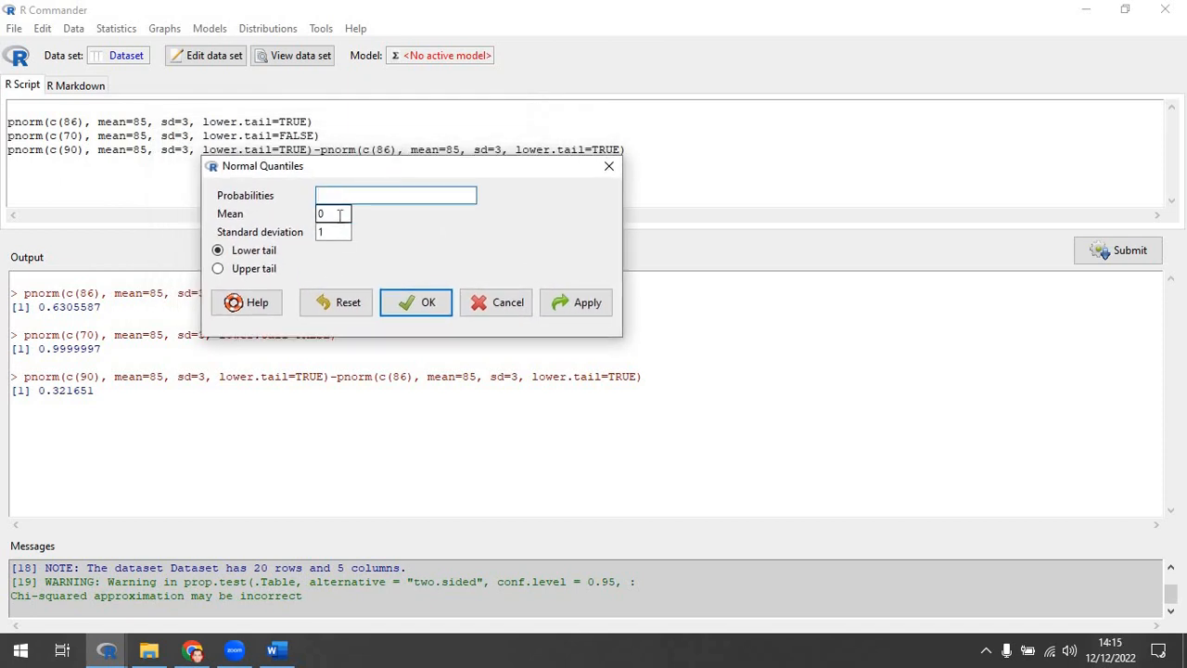
left_click(327, 214)
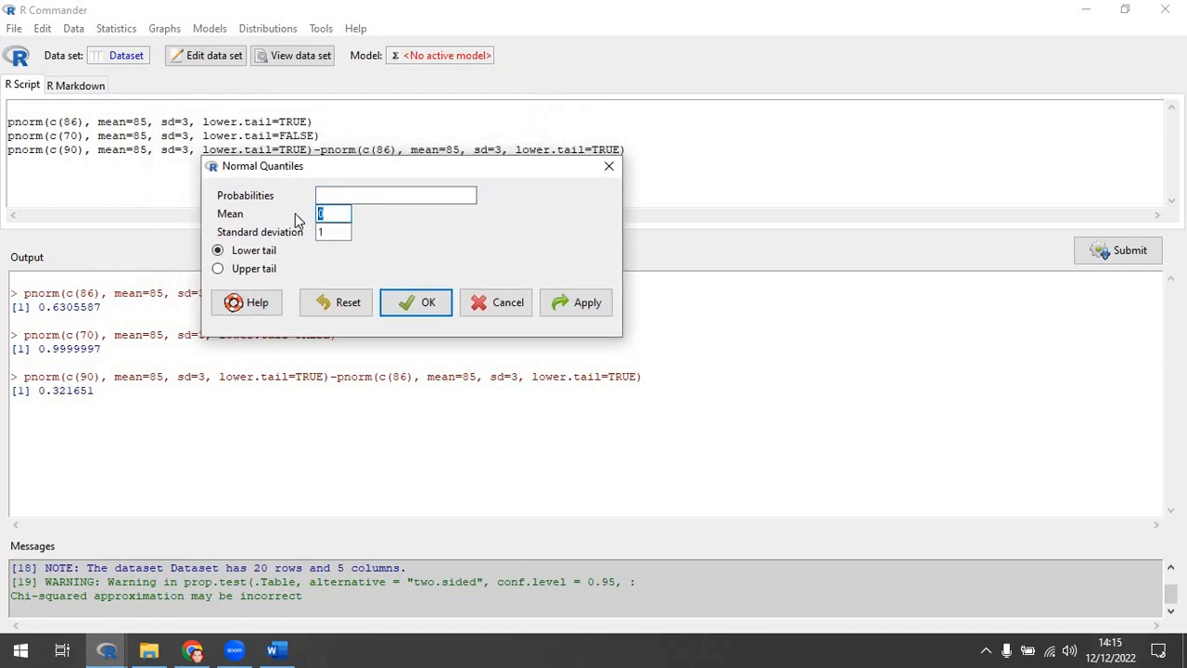
type("86")
key("Tab")
type("3")
double_click(319, 232)
left_click(329, 196)
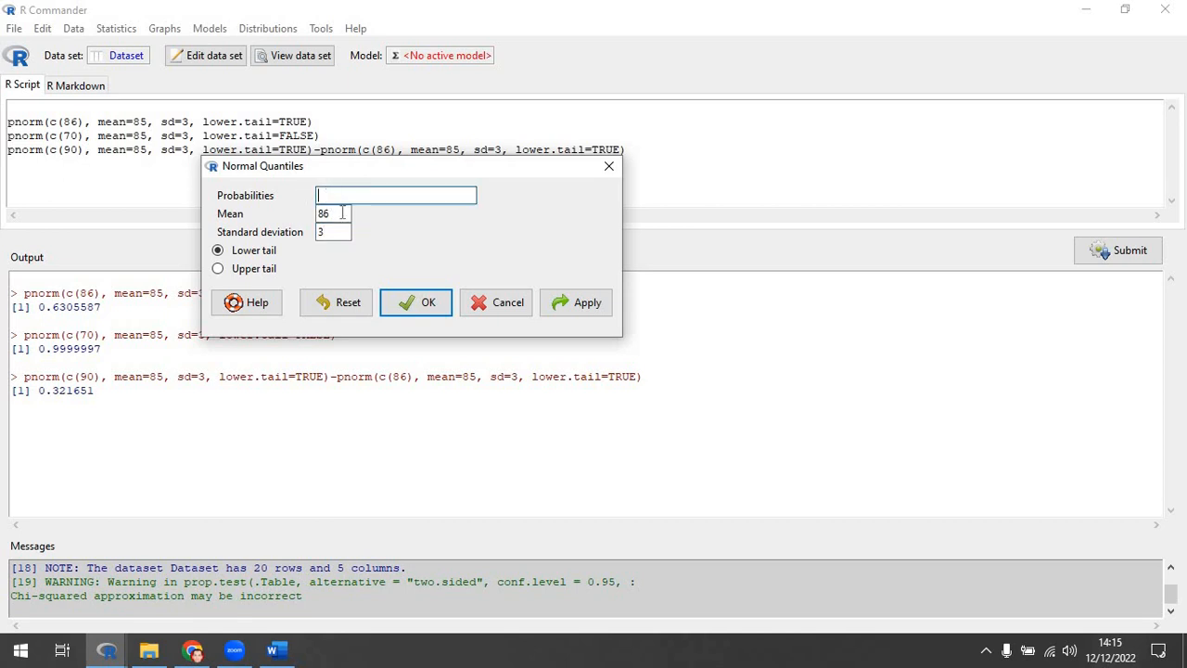
type("0.05")
left_click(582, 301)
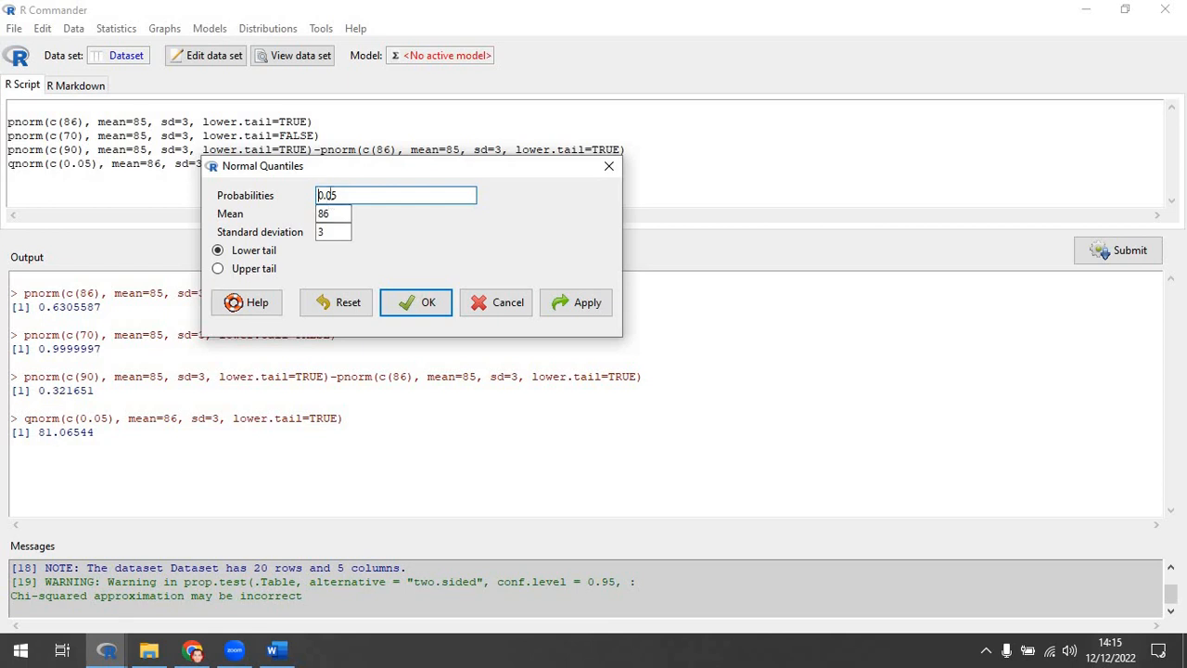
- Compute the upper-tail normal quantile for probability 0.10 with the same mean and standard deviation, and close the dialog
left_click_drag(329, 193, 341, 193)
type("10")
left_click(217, 269)
left_click(588, 303)
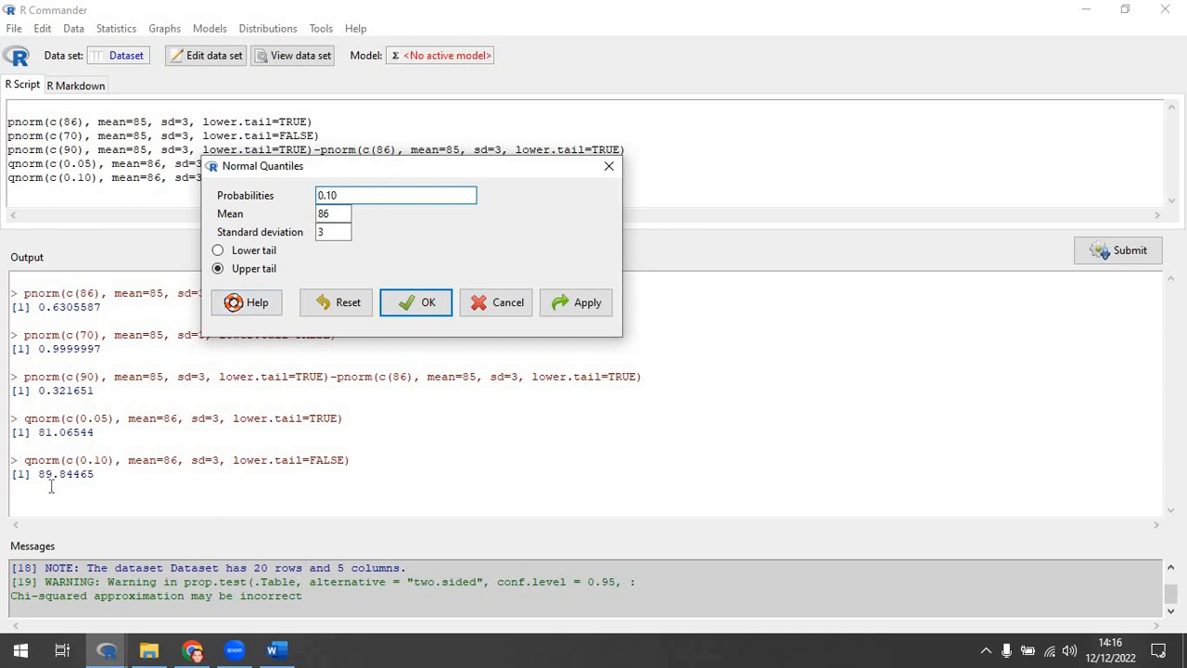
left_click(516, 306)
- Plot the standard normal density with region 1 filled for x-values from -3 to 3, and view the graph in RGui
left_click(270, 30)
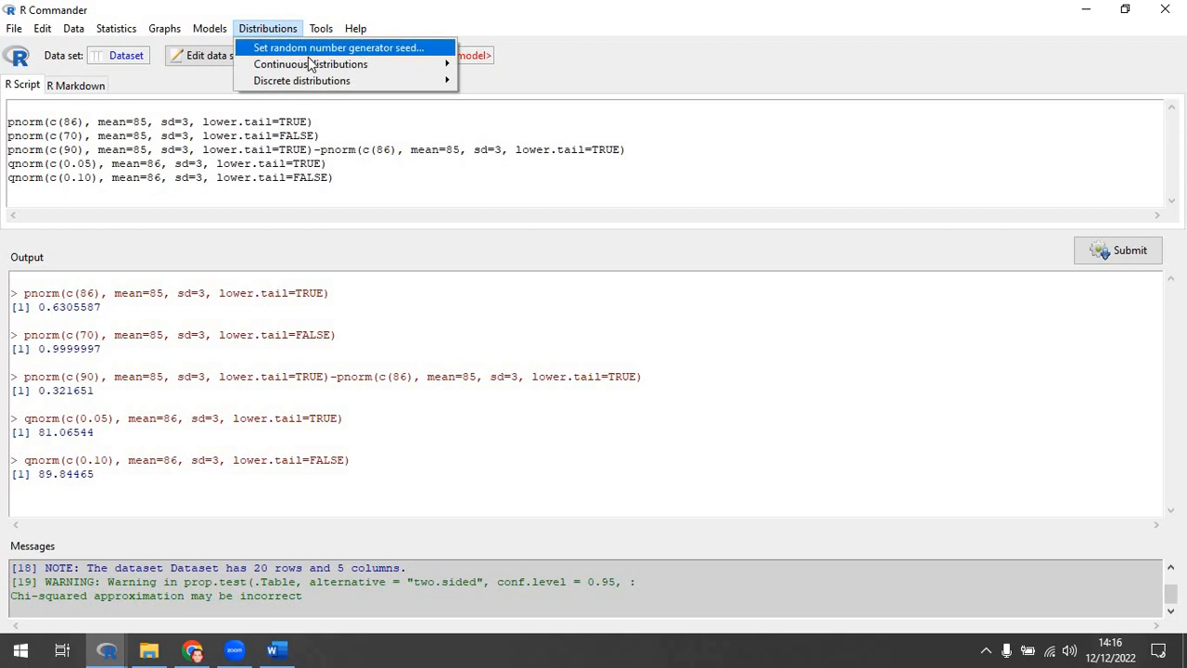
mouse_move(318, 68)
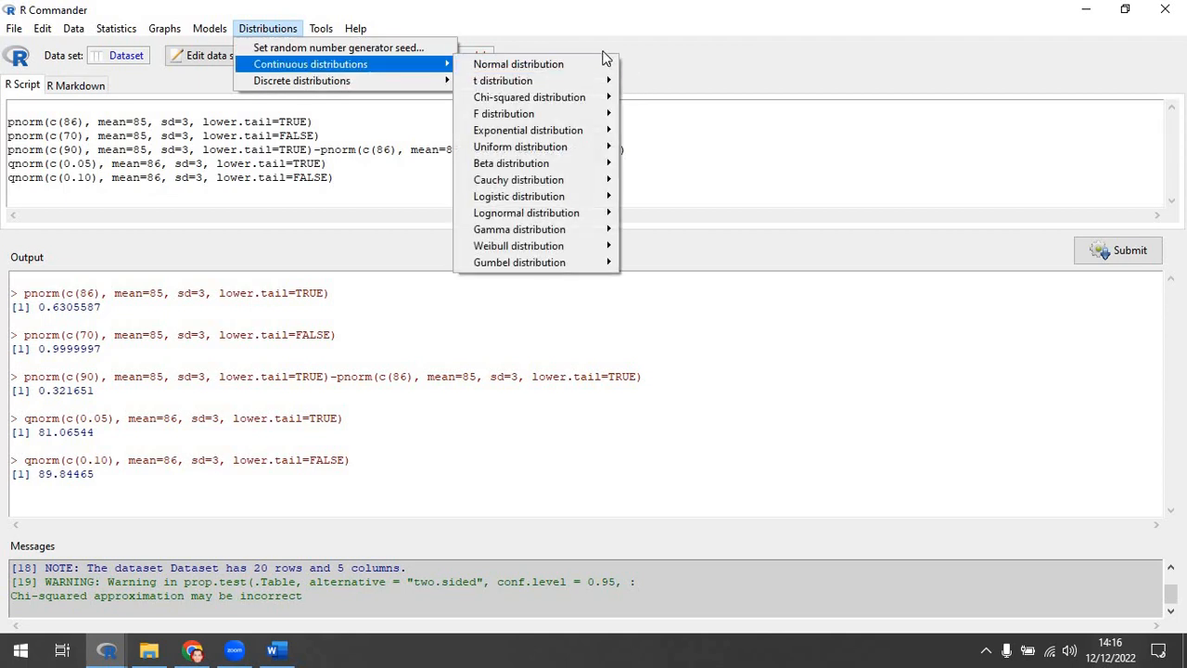
mouse_move(606, 62)
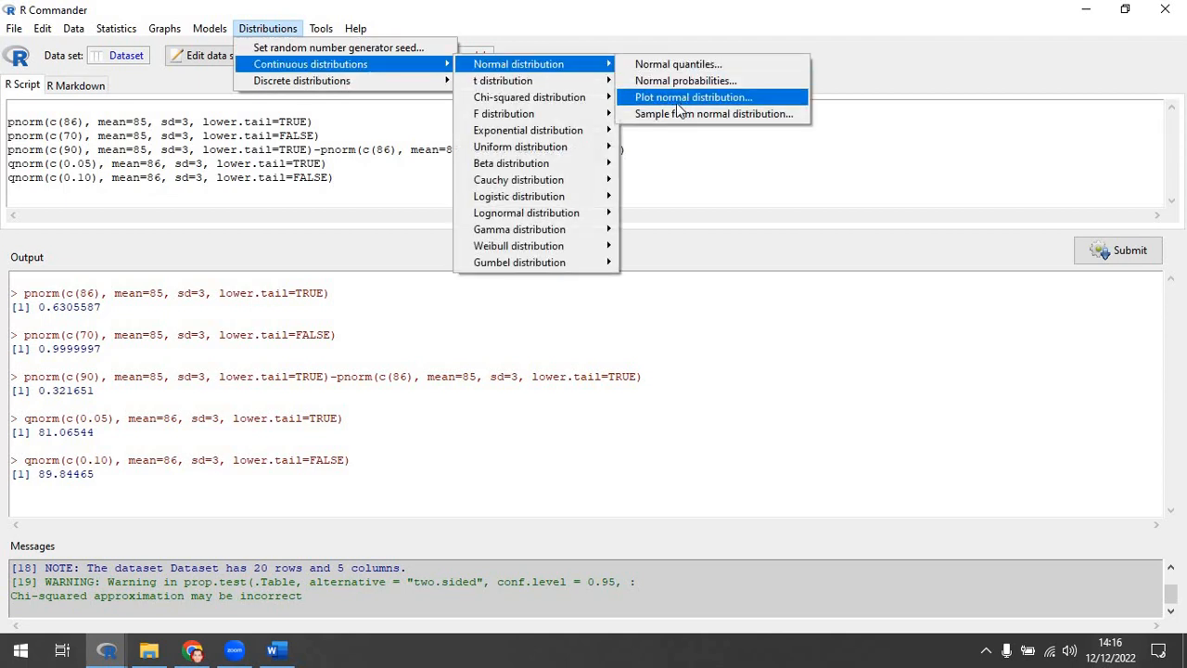
left_click(683, 102)
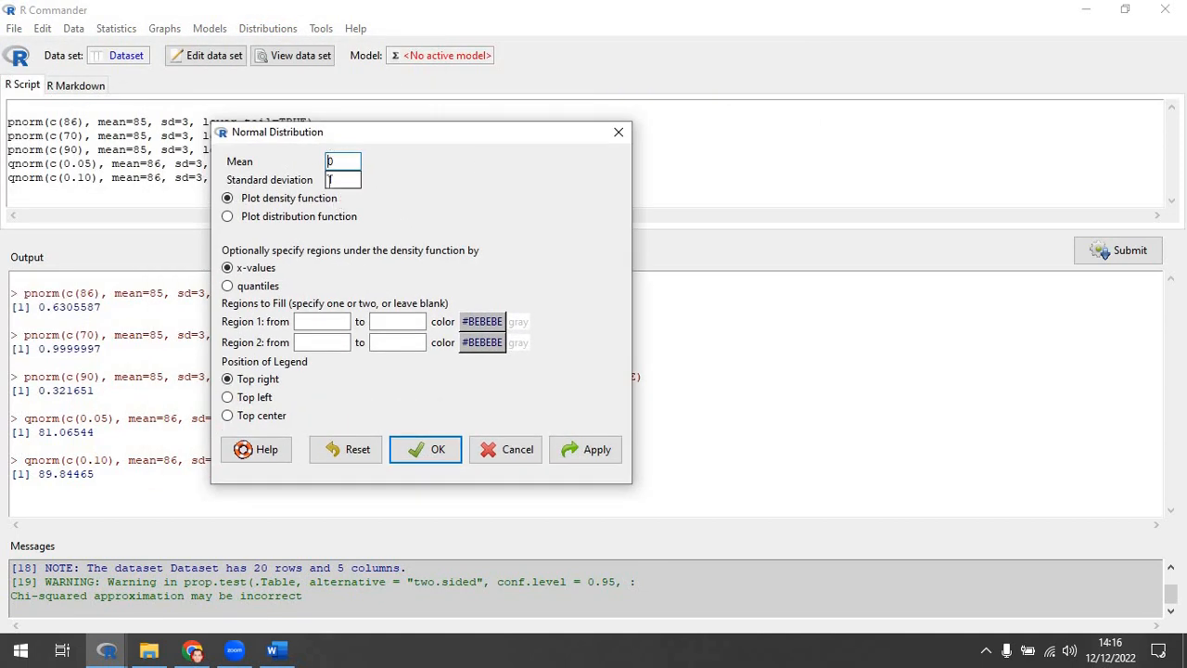
left_click(303, 321)
type("-3")
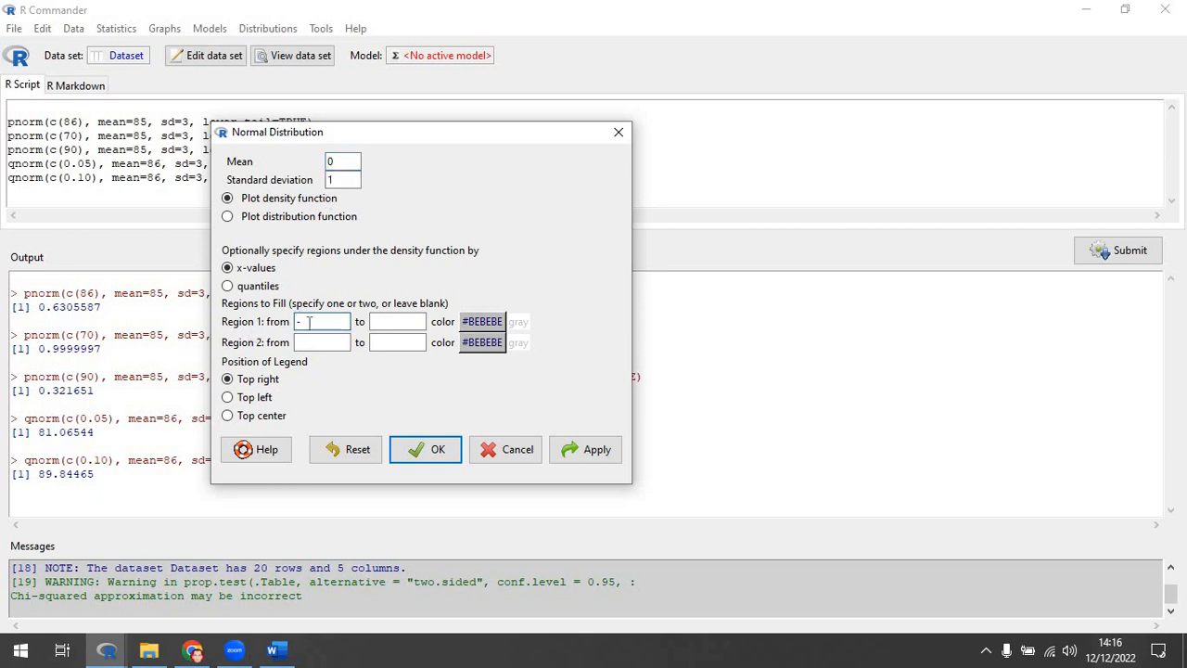
left_click(383, 321)
type("3")
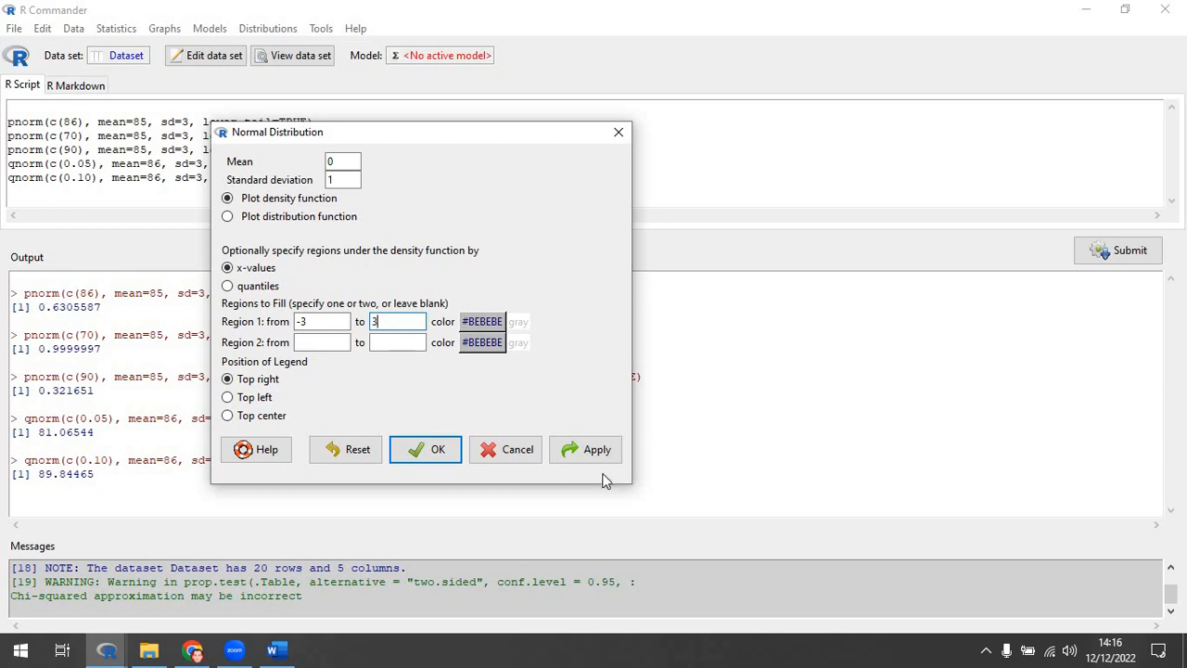
left_click(597, 452)
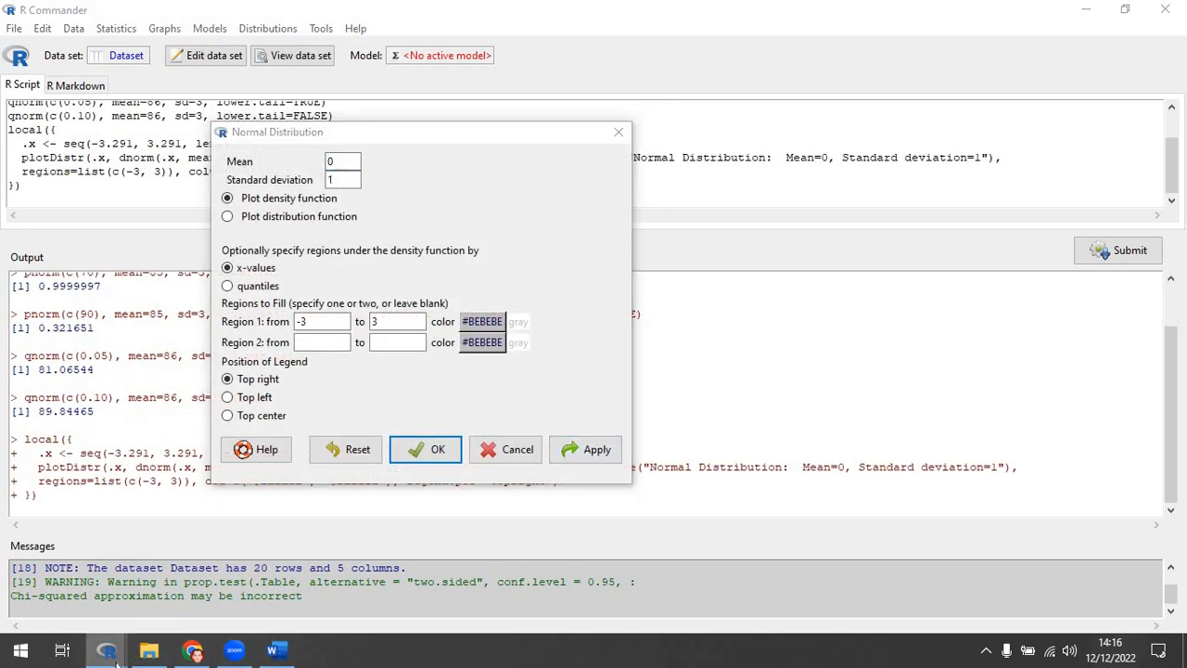
mouse_move(130, 660)
left_click(111, 612)
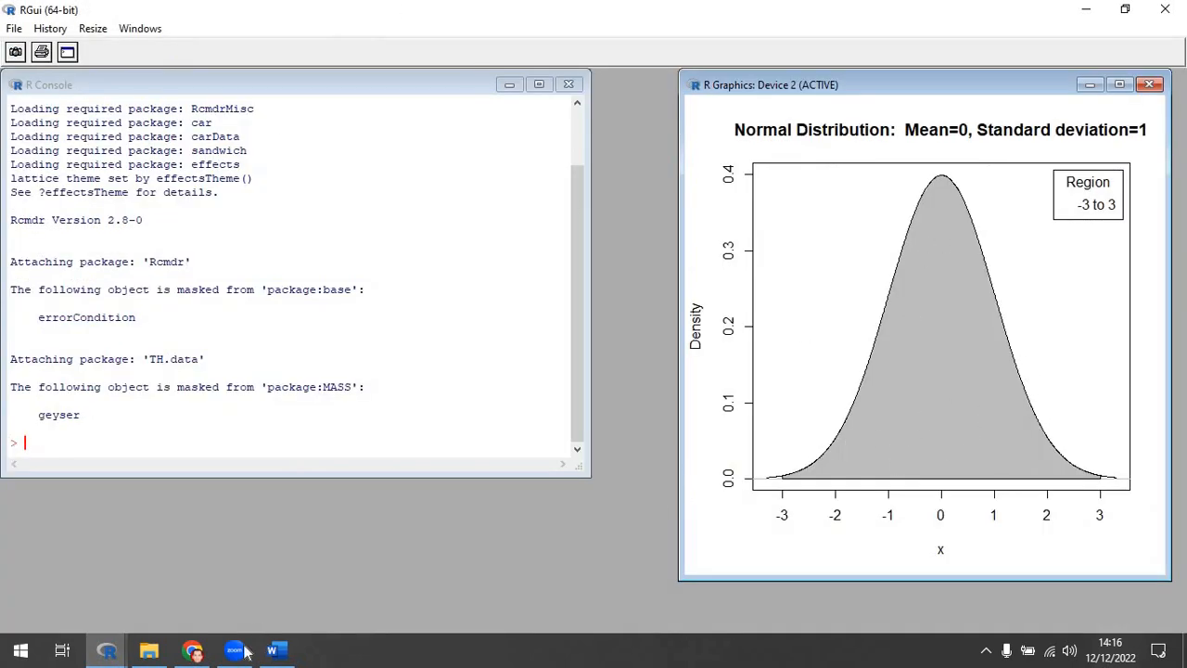
- Back in R Commander, replot the density with region 1 filled by quantiles from 0.025 to 0.975, and view the graph in RGui
mouse_move(116, 652)
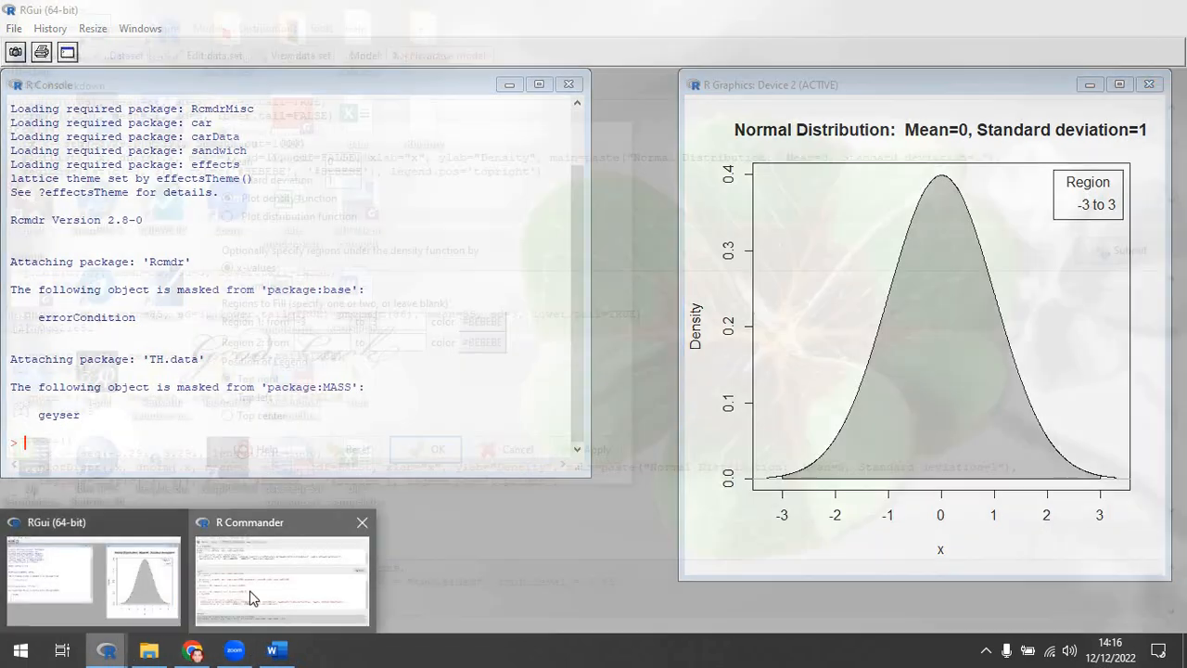
left_click(251, 591)
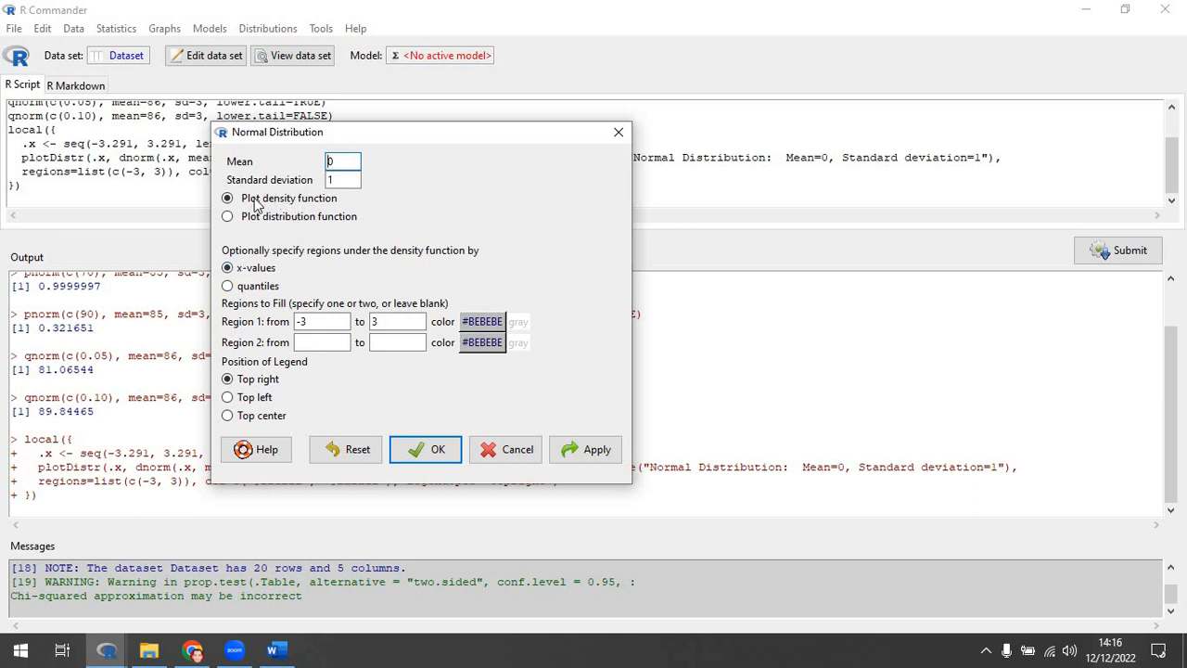
left_click(264, 288)
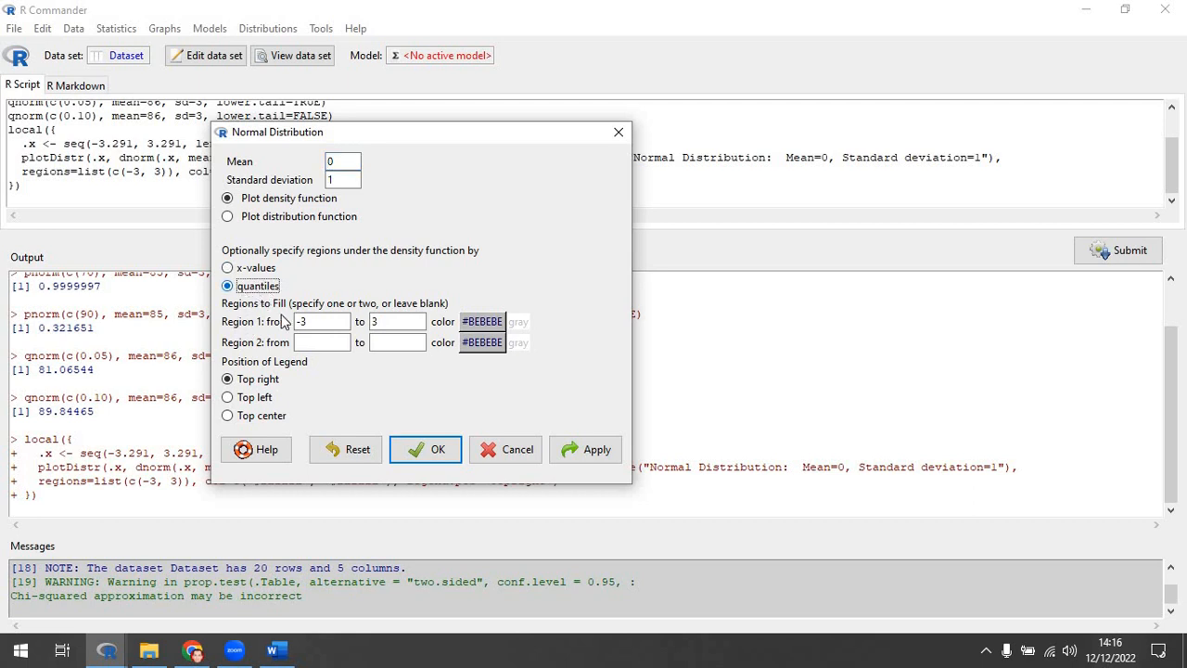
left_click_drag(325, 321, 293, 322)
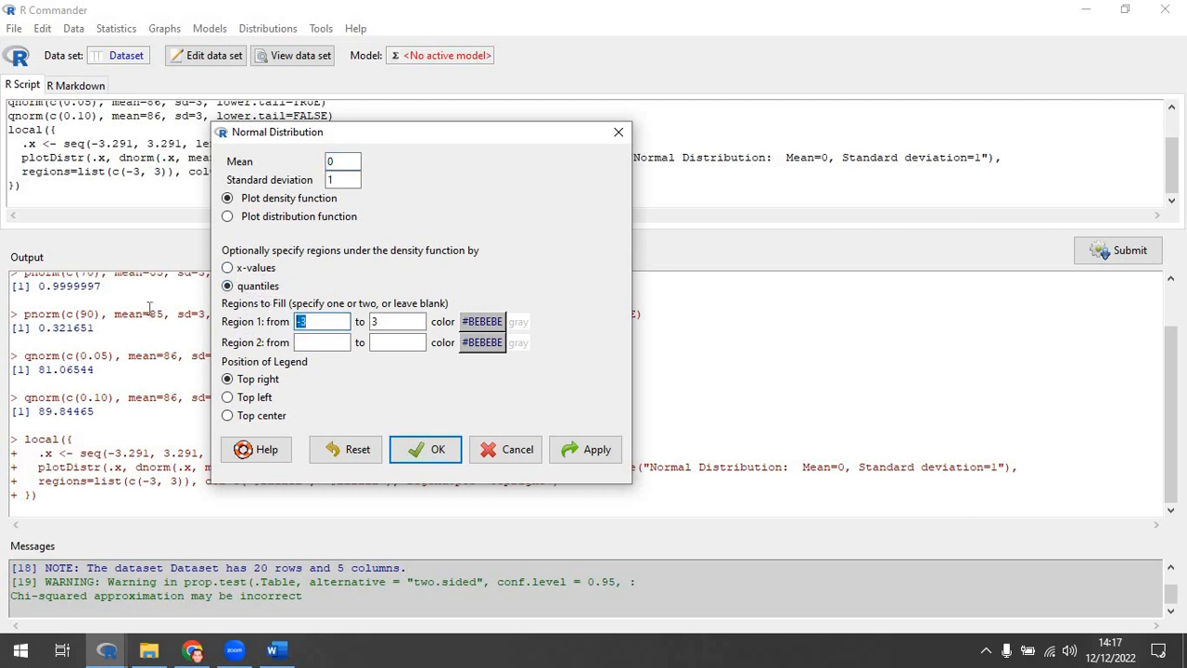
type("0.025")
left_click_drag(401, 321, 369, 321)
type("0")
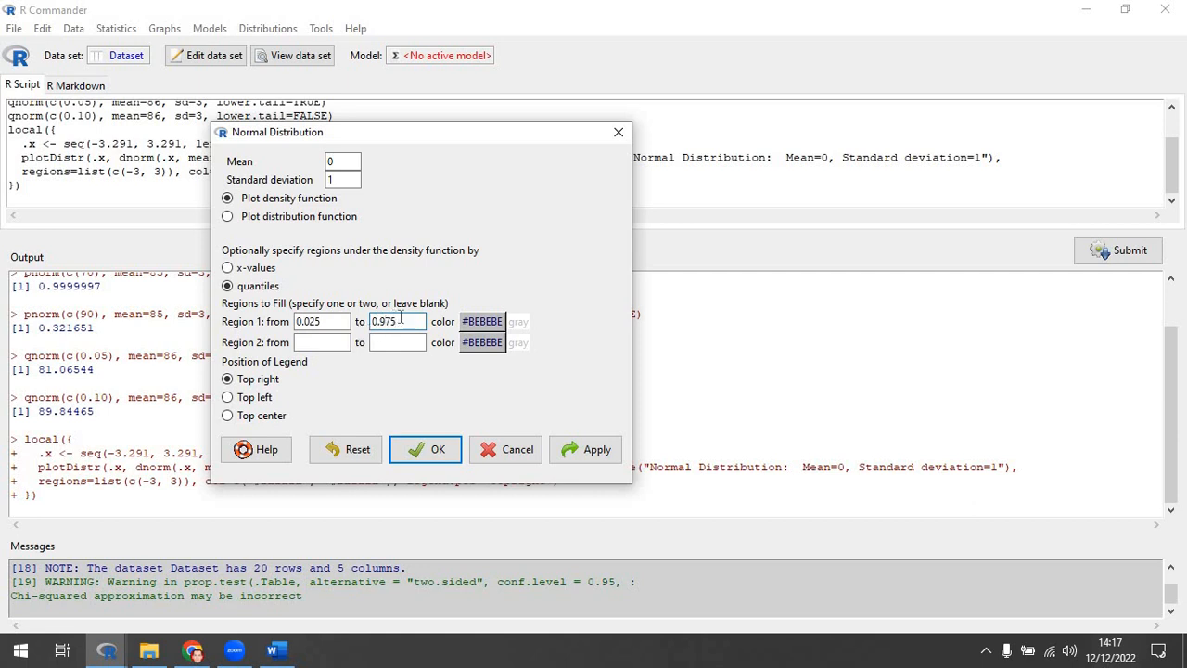
left_click(590, 454)
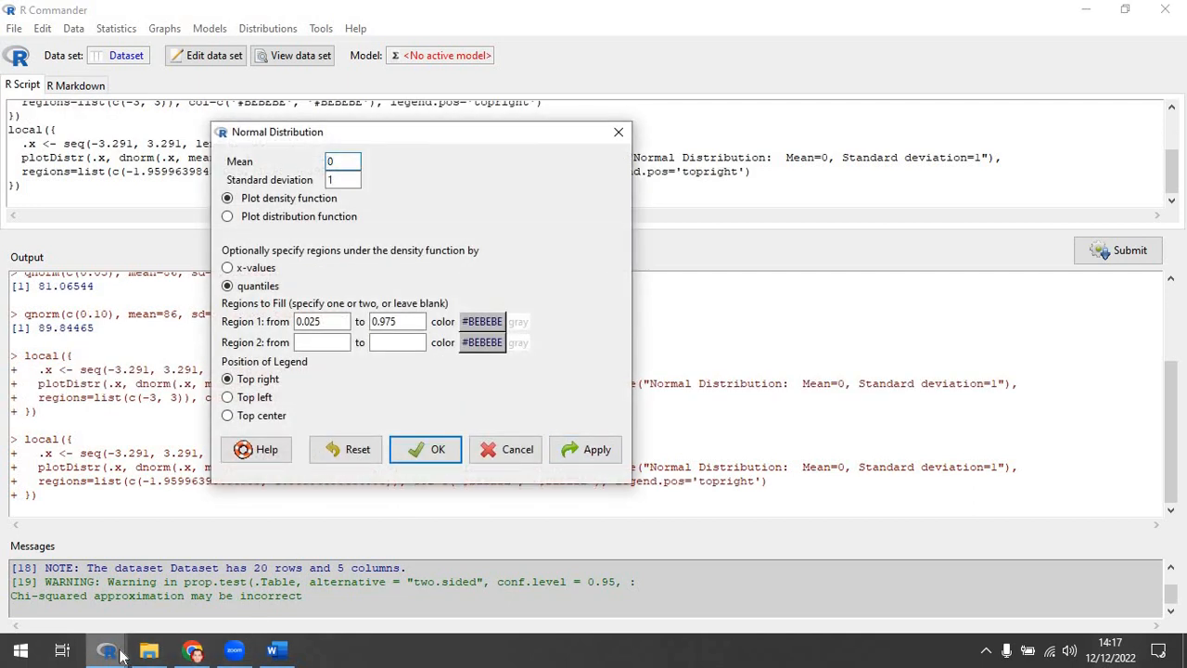
mouse_move(106, 649)
left_click(93, 580)
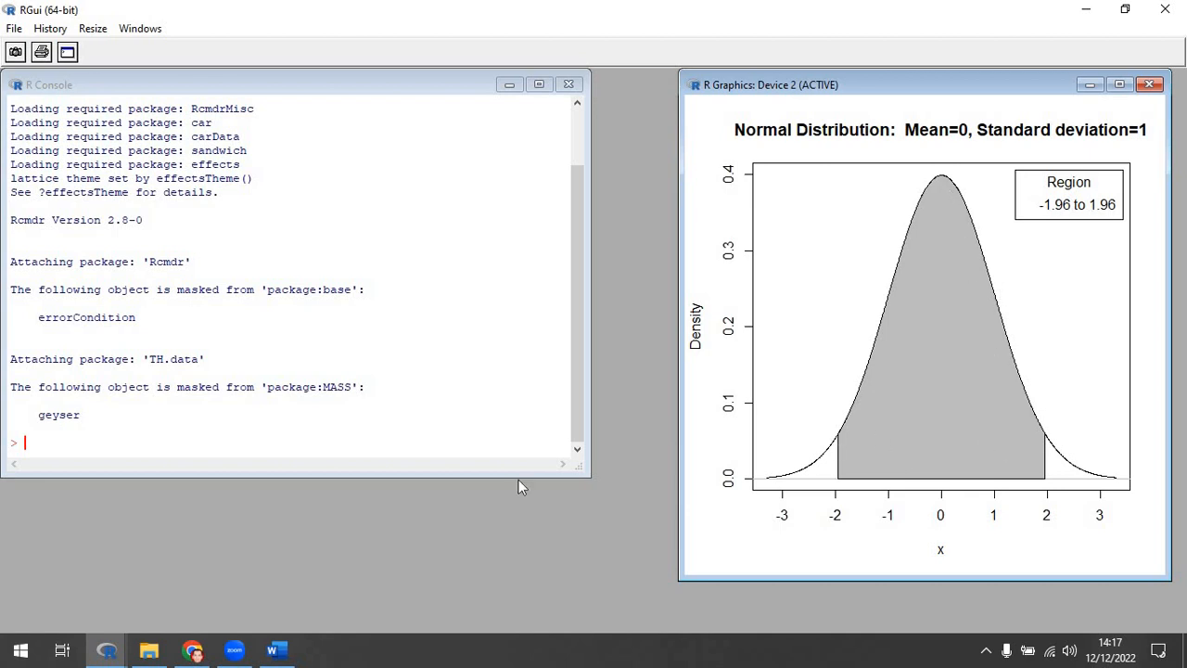
- Switch from the RGui graph back to the Normal Distribution dialog in R Commander
left_click(230, 652)
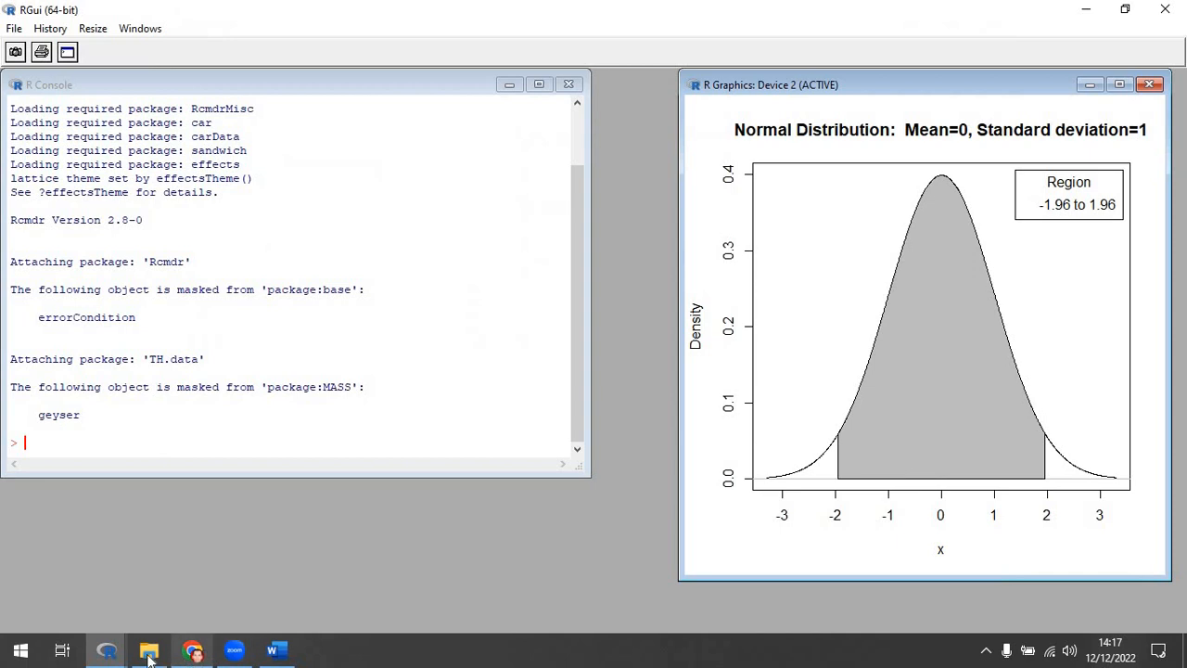
left_click(107, 652)
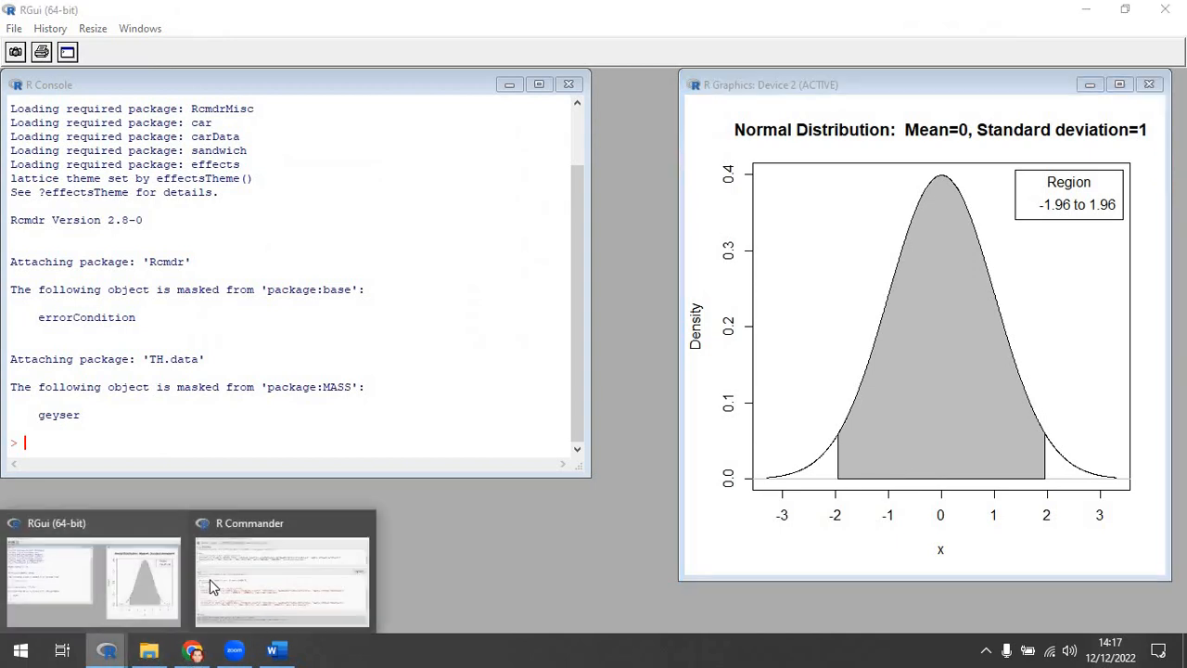
left_click(155, 571)
left_click(109, 654)
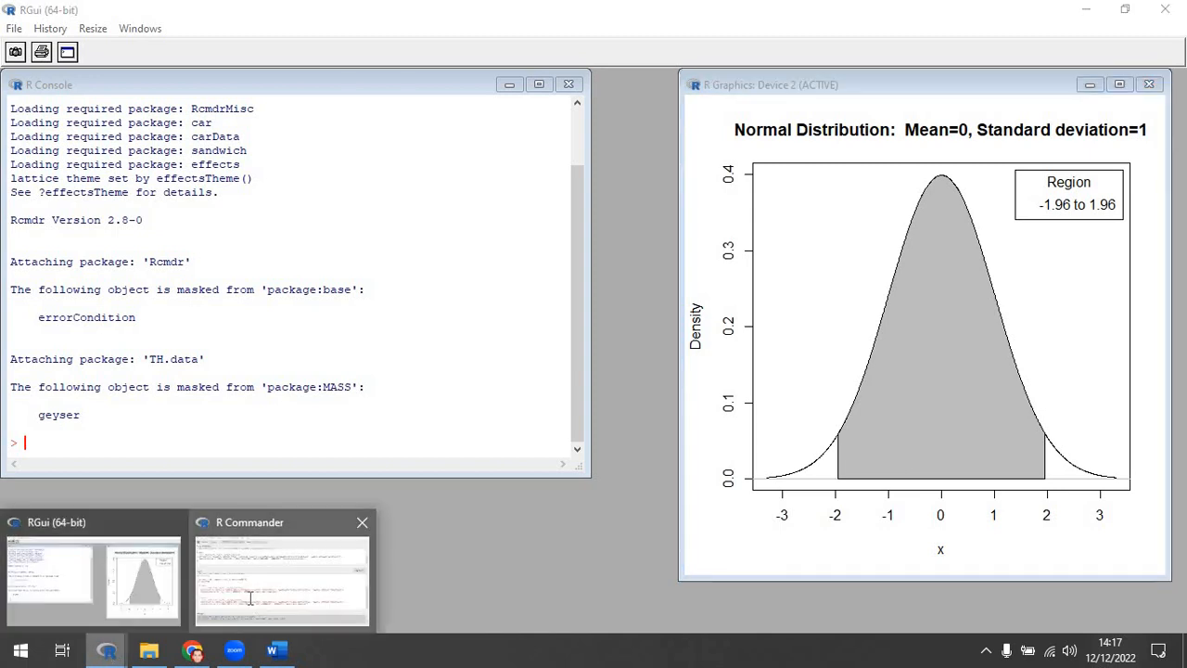
left_click(268, 593)
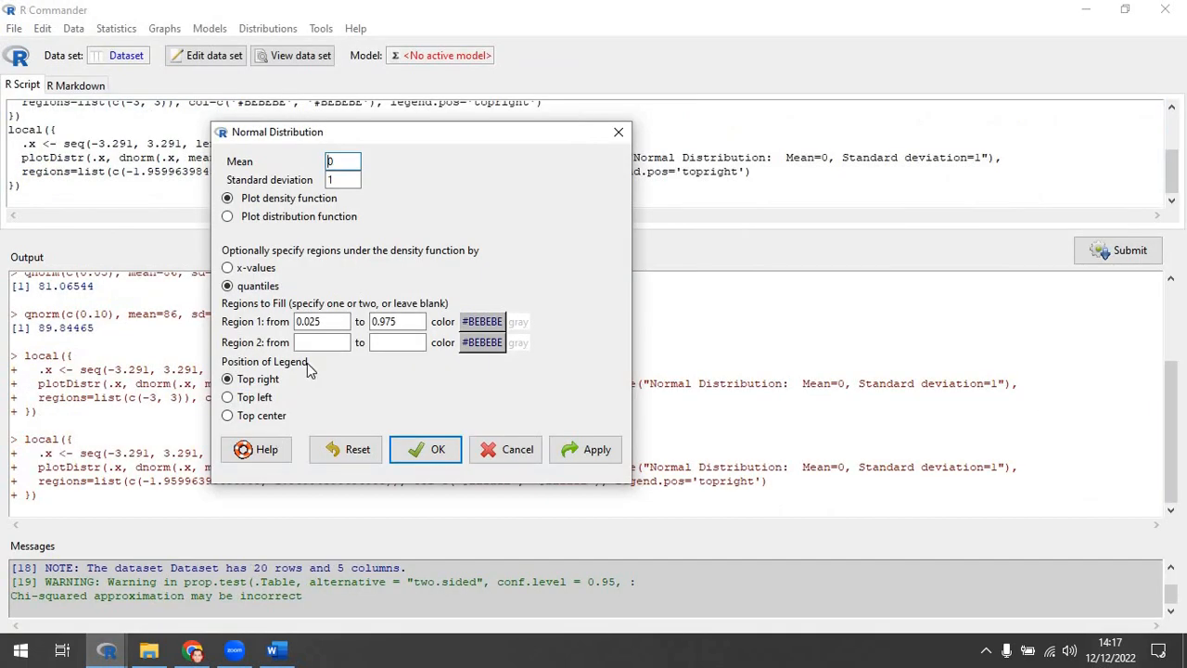
- Replot the density with region 1 filled for quantiles from 0.05 to 1, and view the graph in RGui
left_click(316, 321)
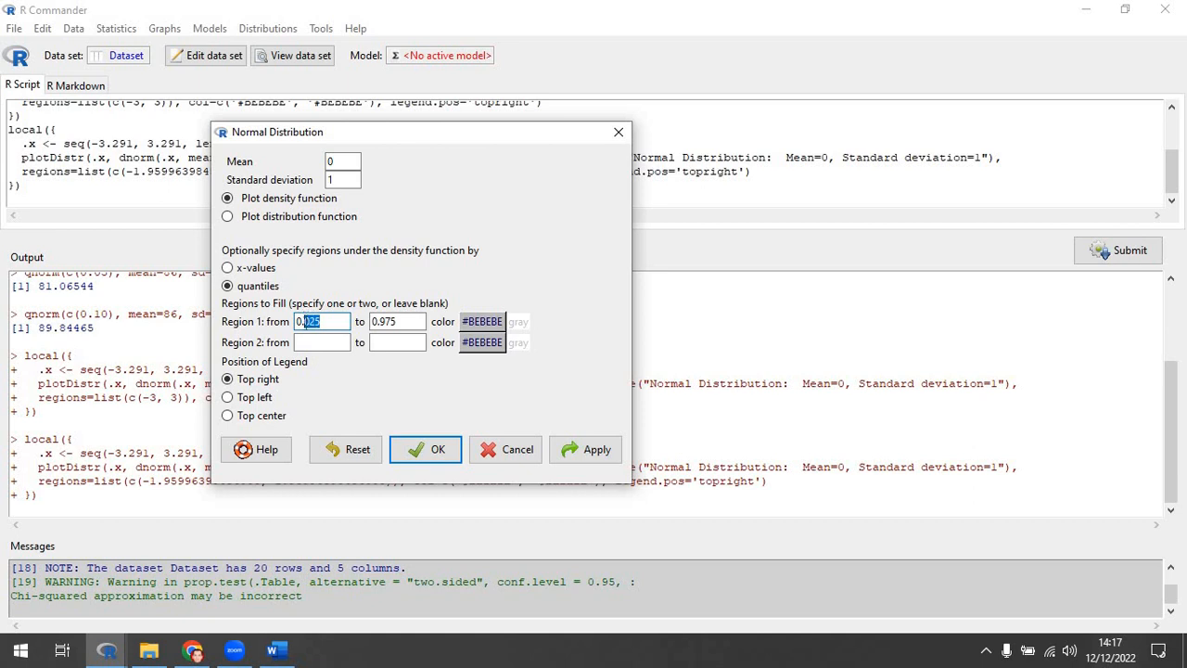
double_click(305, 321)
left_click(335, 322)
type("0")
key("BackSpace")
type("5")
double_click(413, 321)
type("1")
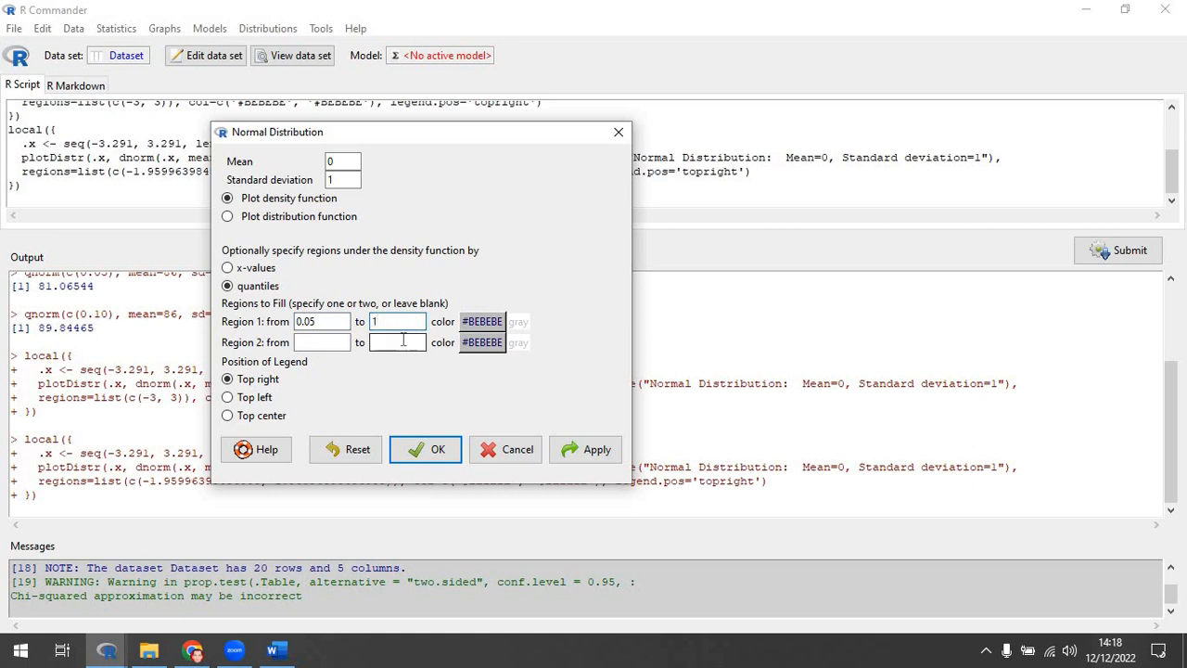
left_click(585, 450)
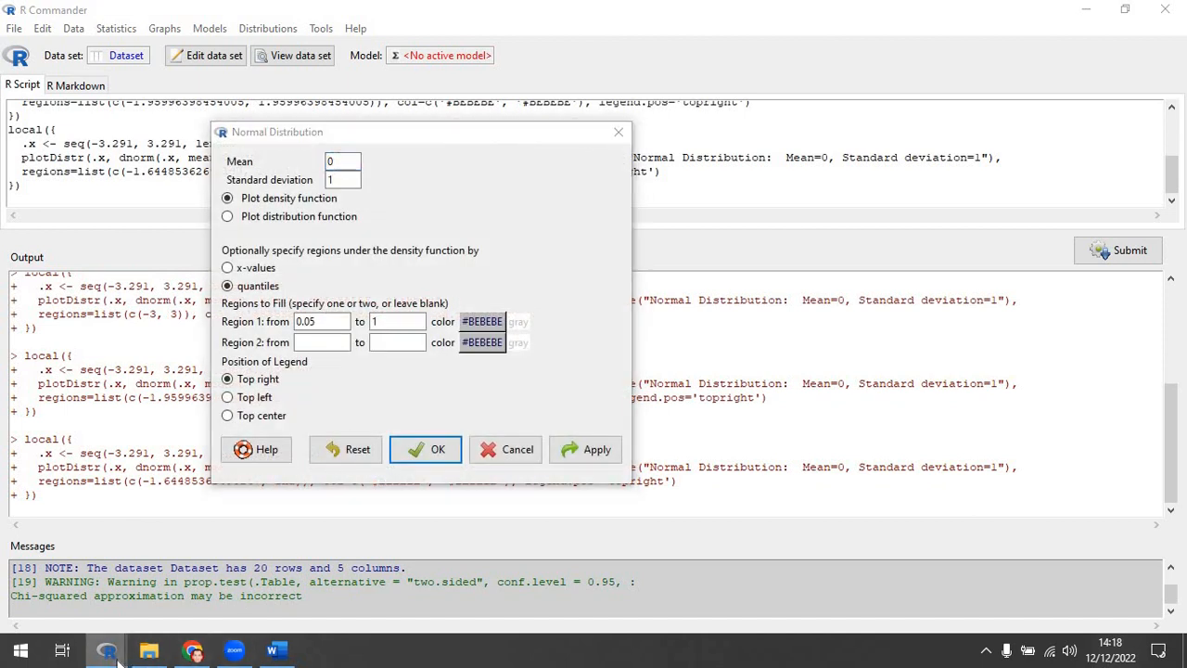
mouse_move(109, 652)
left_click(150, 578)
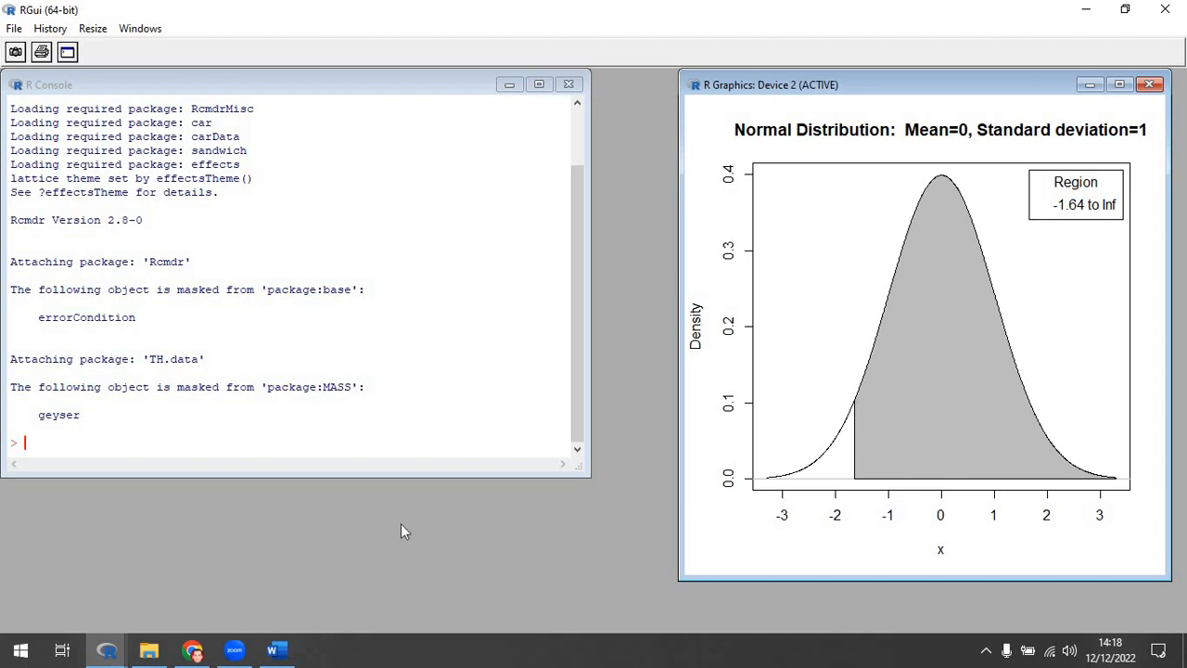
- Back in R Commander, replot the density with region 1 filled for quantiles from 0 to 0.90, and view the graph in RGui
left_click(109, 637)
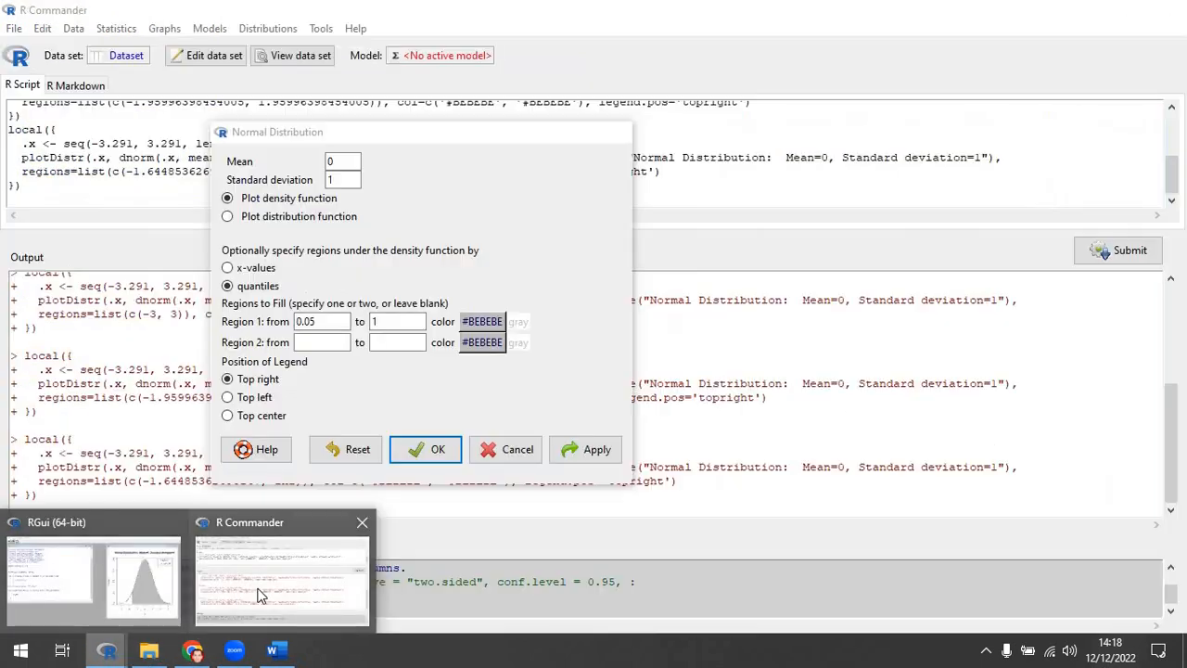
left_click(258, 594)
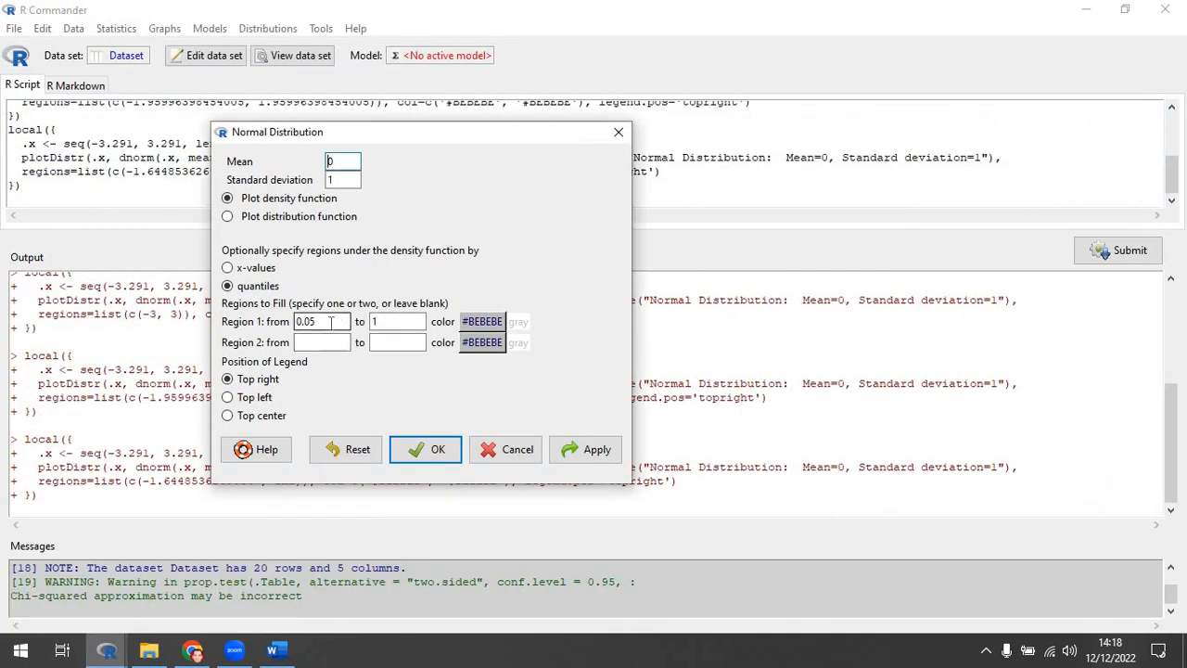
left_click_drag(332, 322, 261, 320)
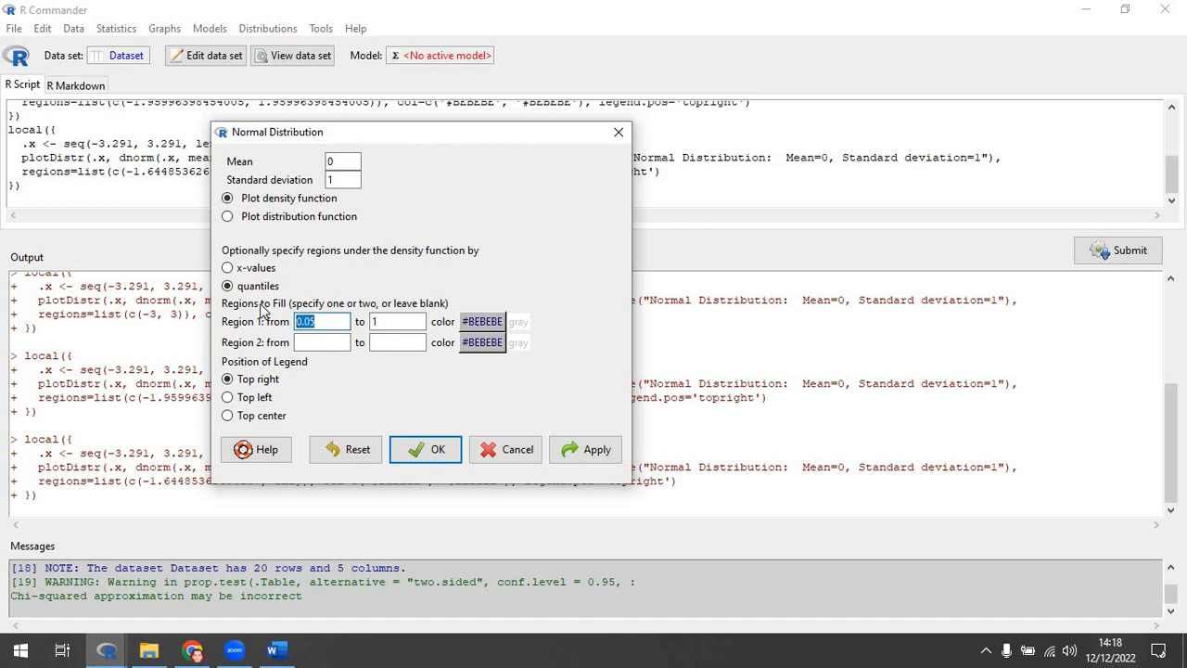
type("0")
key("Tab")
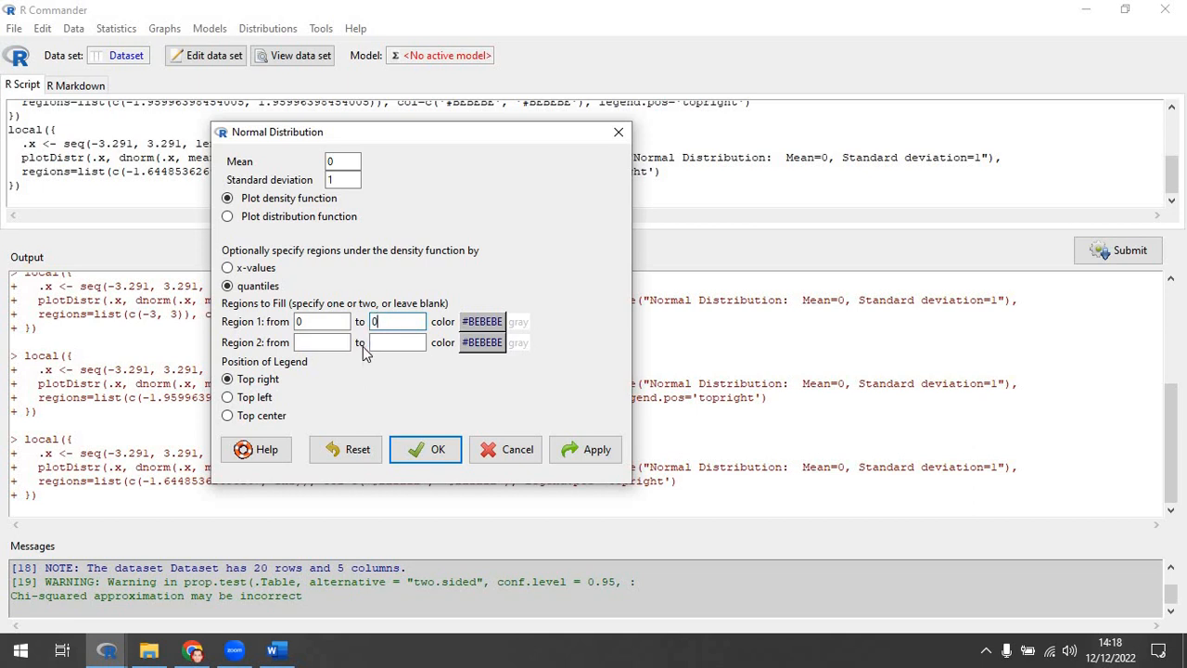
type("0.90")
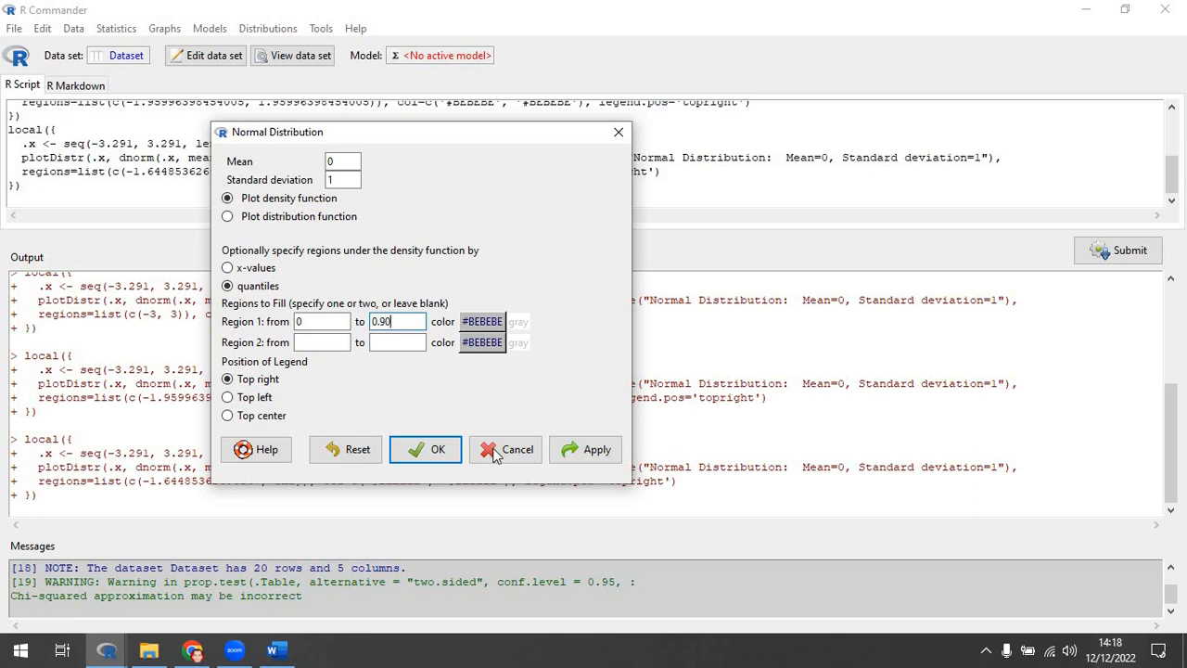
left_click(586, 452)
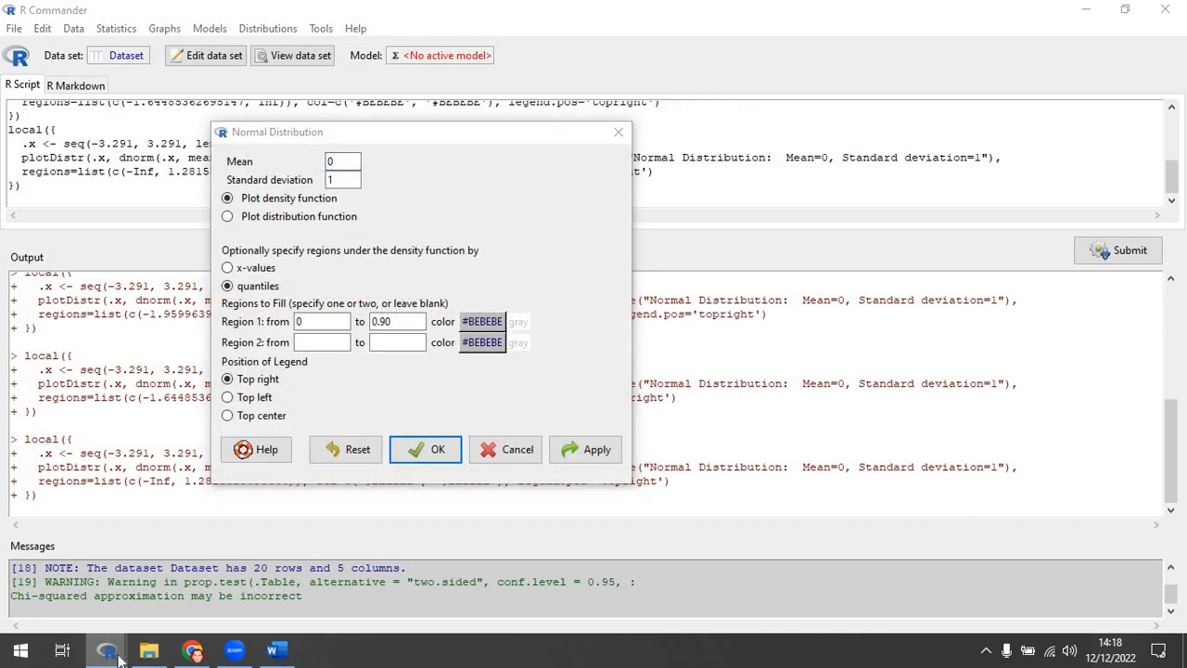
mouse_move(105, 649)
left_click(129, 582)
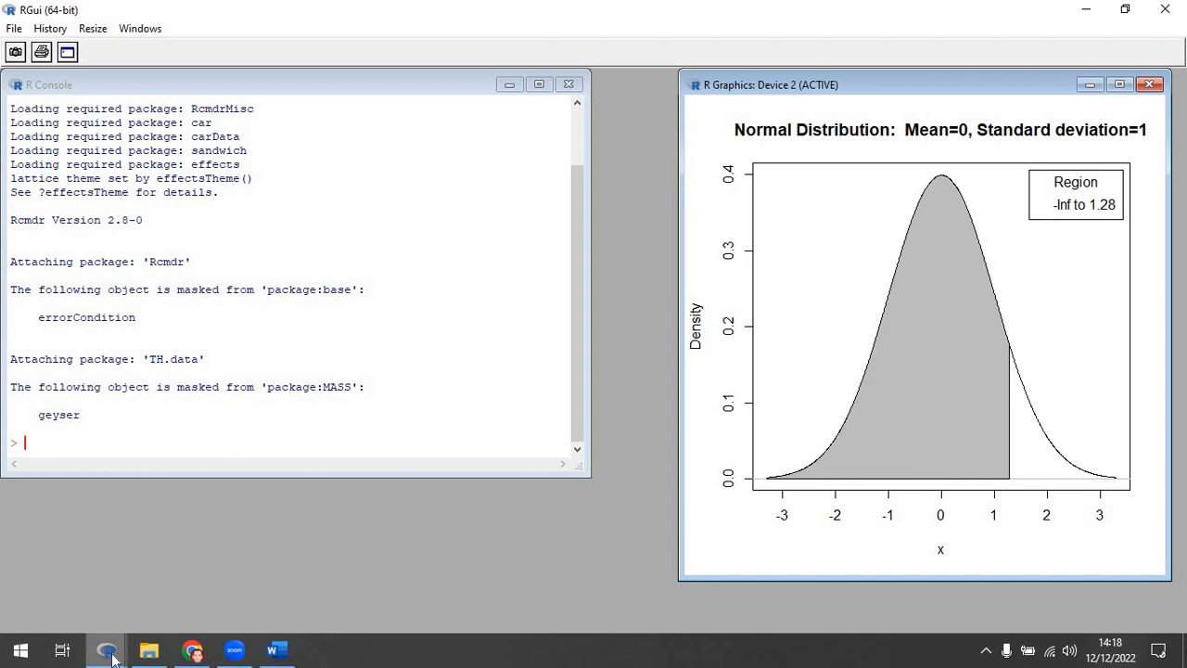
- Return to R Commander and close the Normal Distribution dialog
mouse_move(104, 649)
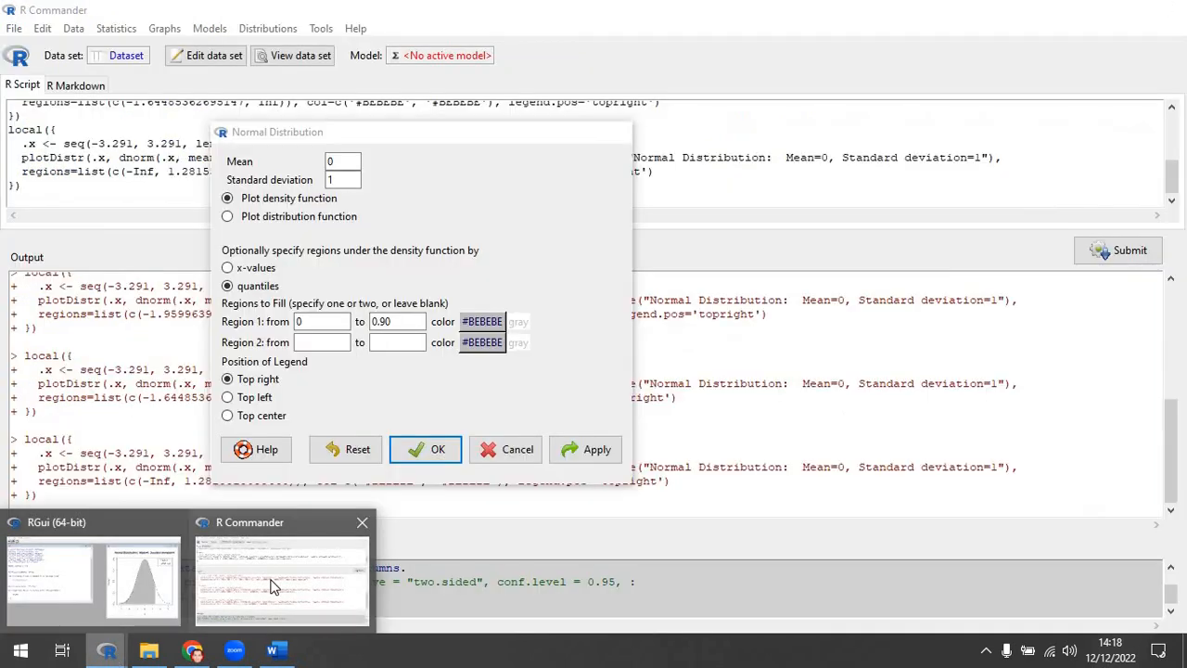
left_click(273, 586)
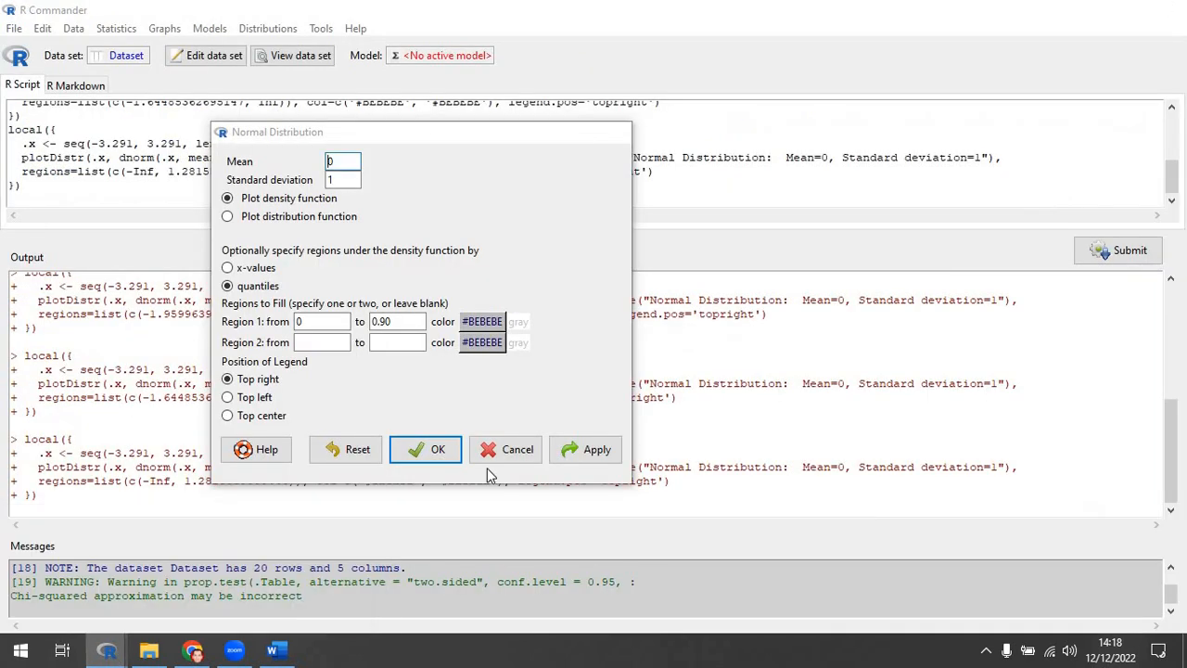
left_click(505, 452)
- Set the random number generator seed to 1191
left_click(269, 33)
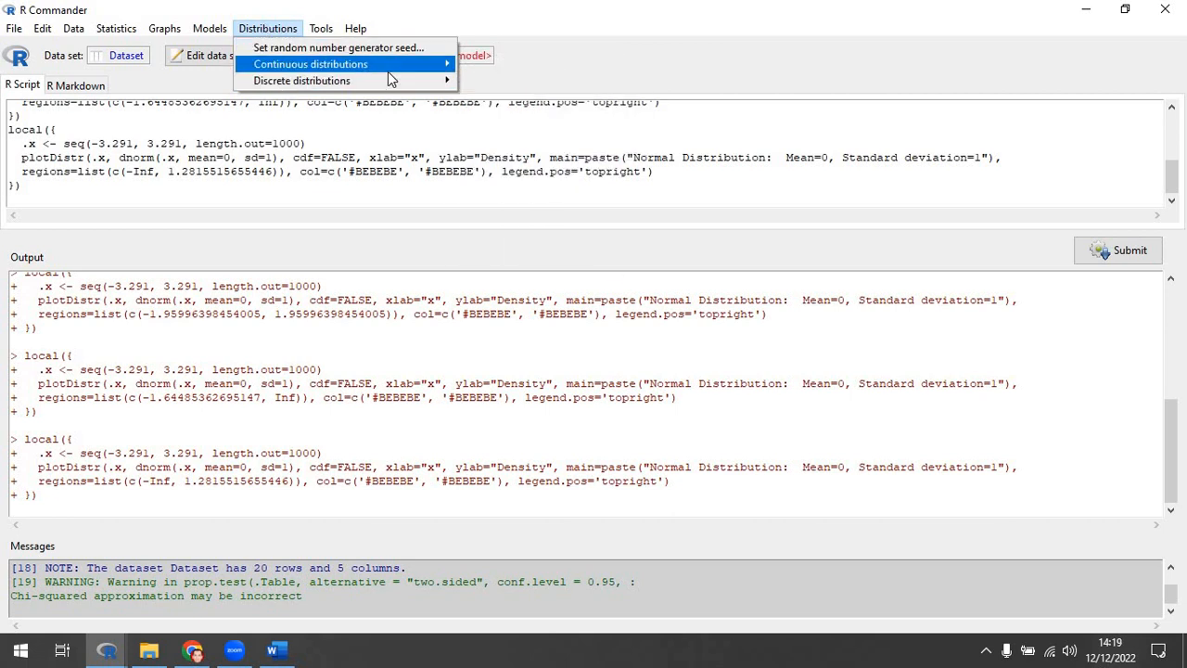
mouse_move(394, 68)
mouse_move(509, 66)
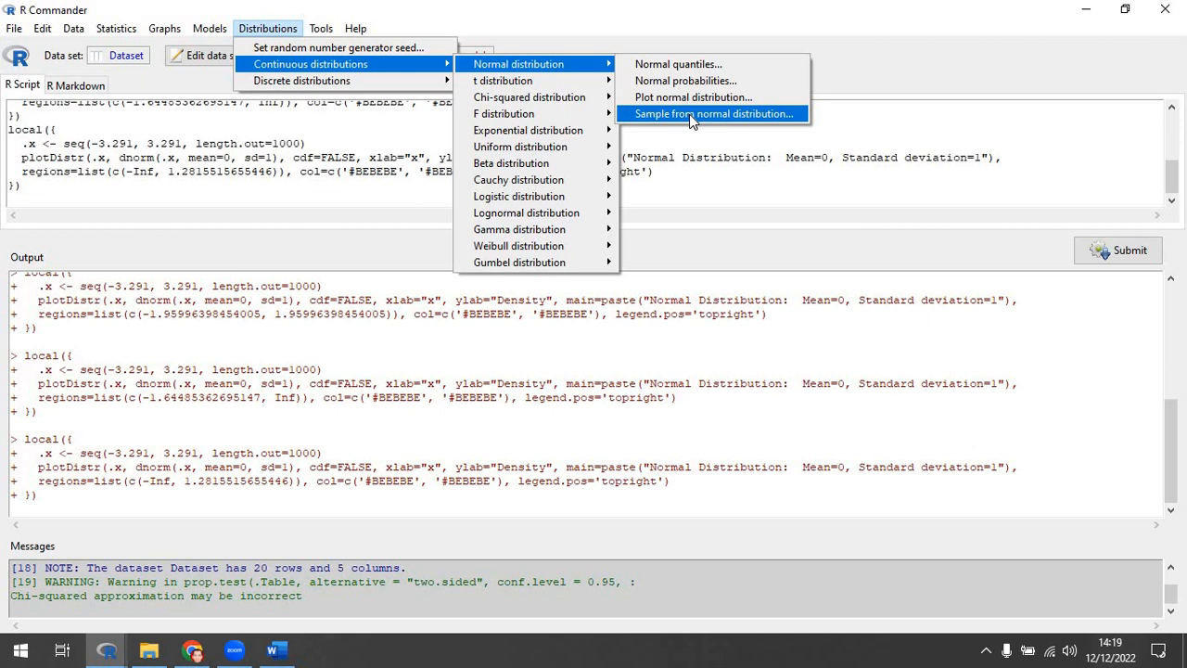
left_click(332, 50)
left_click_drag(209, 100, 38, 105)
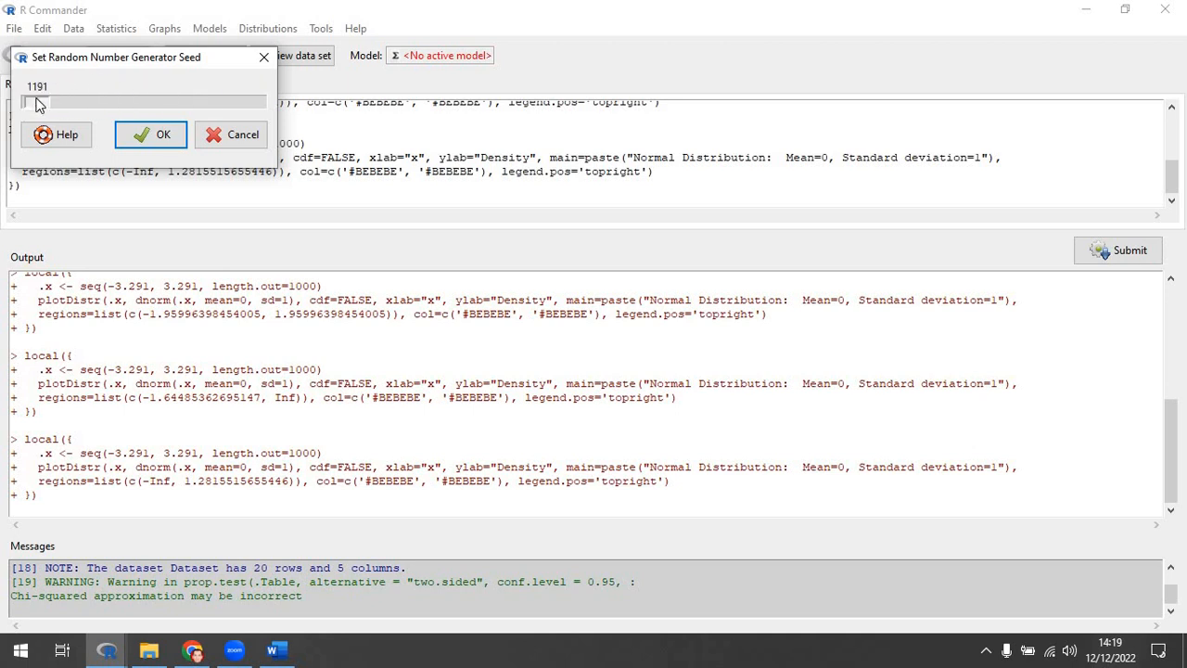
left_click(154, 135)
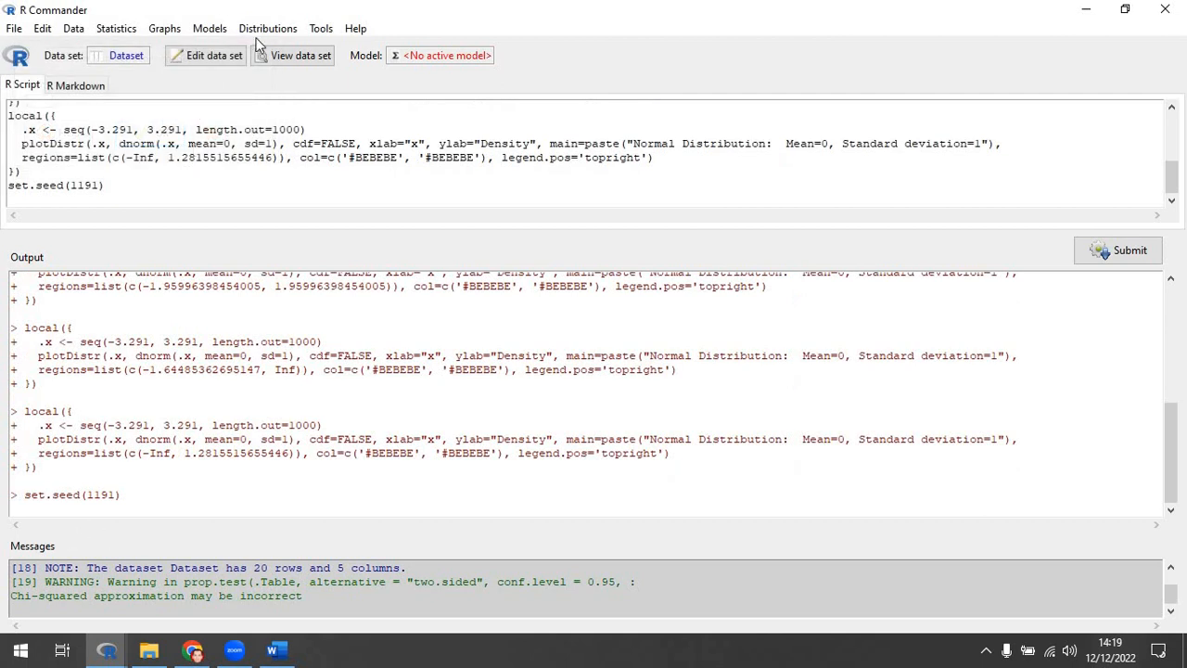
- Generate a NormalSamples data set with mean 0, standard deviation 1, one sample of 100 observations and sample means added, and close the sampling dialog
left_click(264, 29)
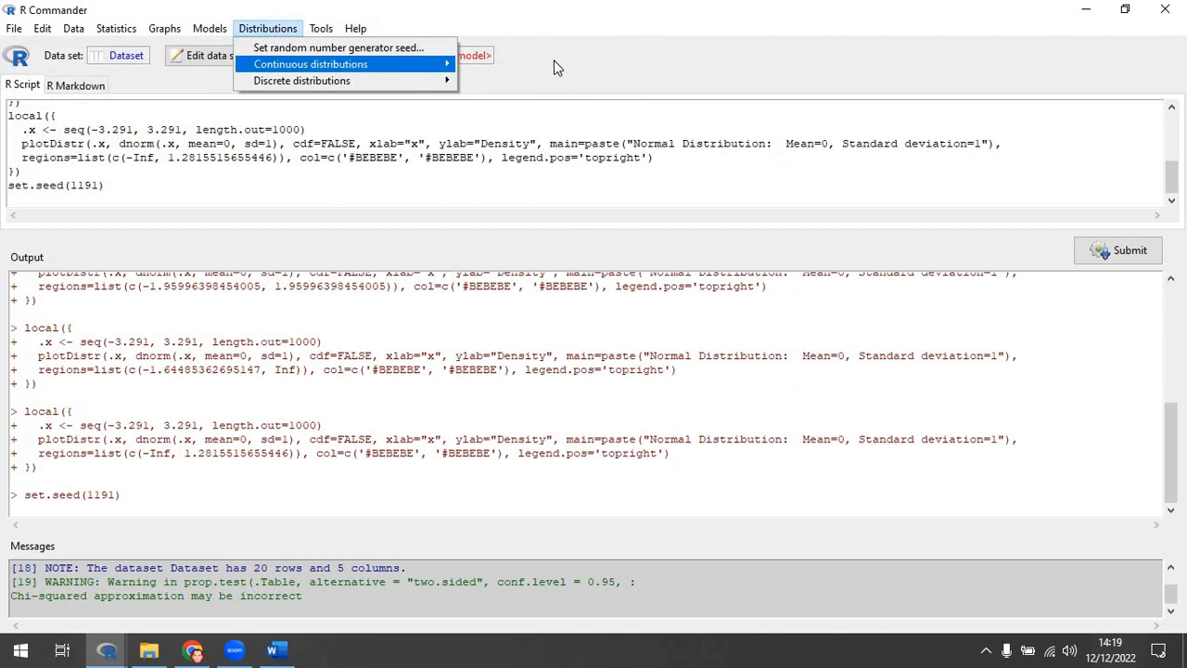
mouse_move(621, 70)
left_click(705, 115)
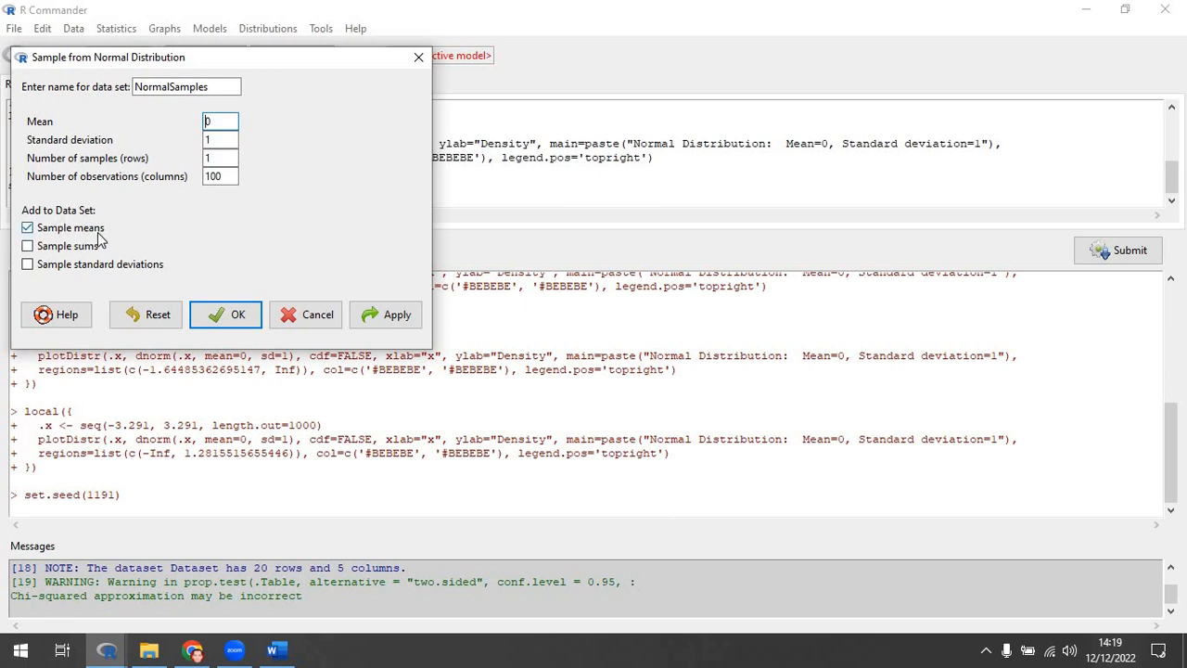
left_click(372, 321)
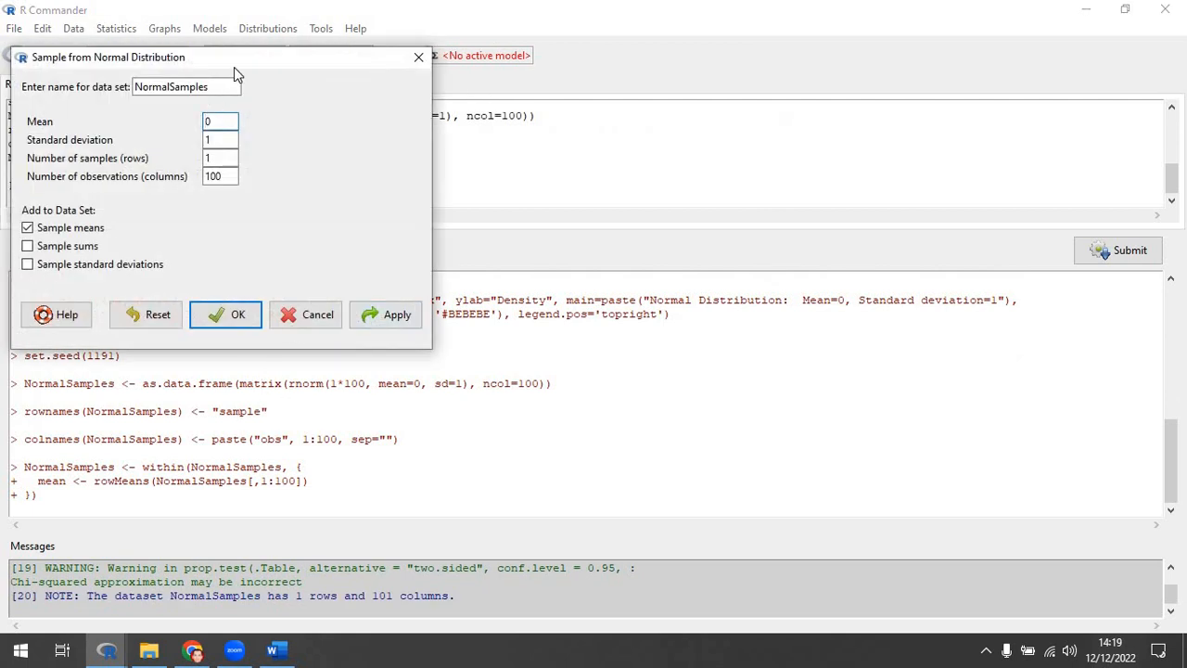
left_click_drag(234, 67, 534, 137)
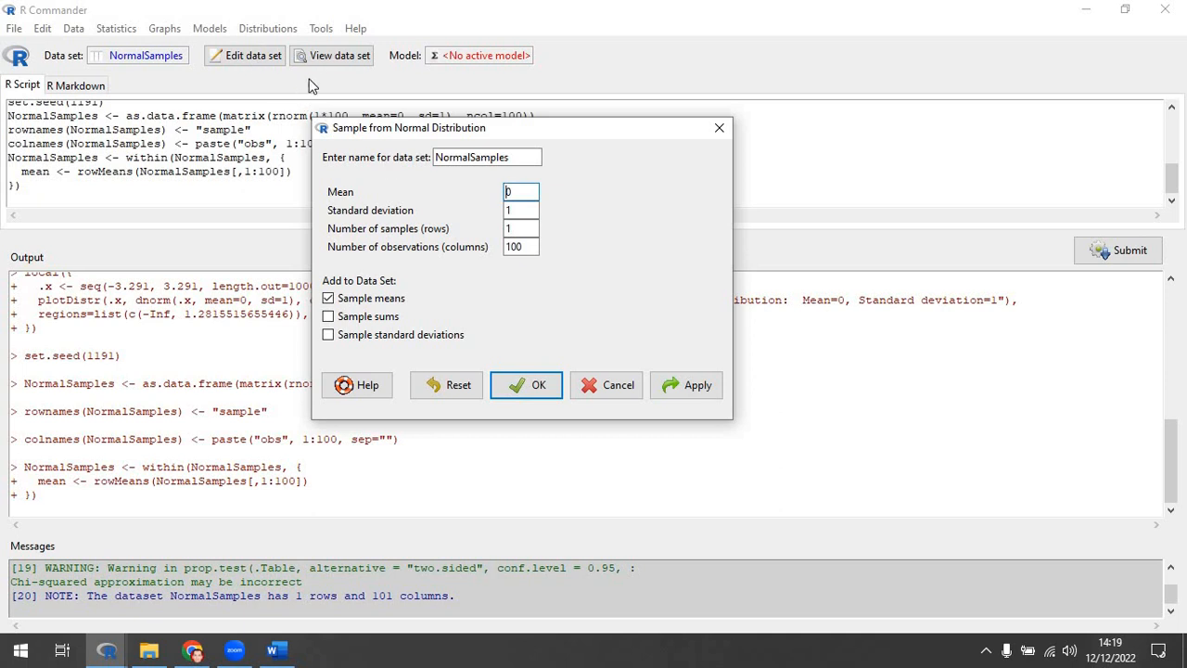
left_click(599, 385)
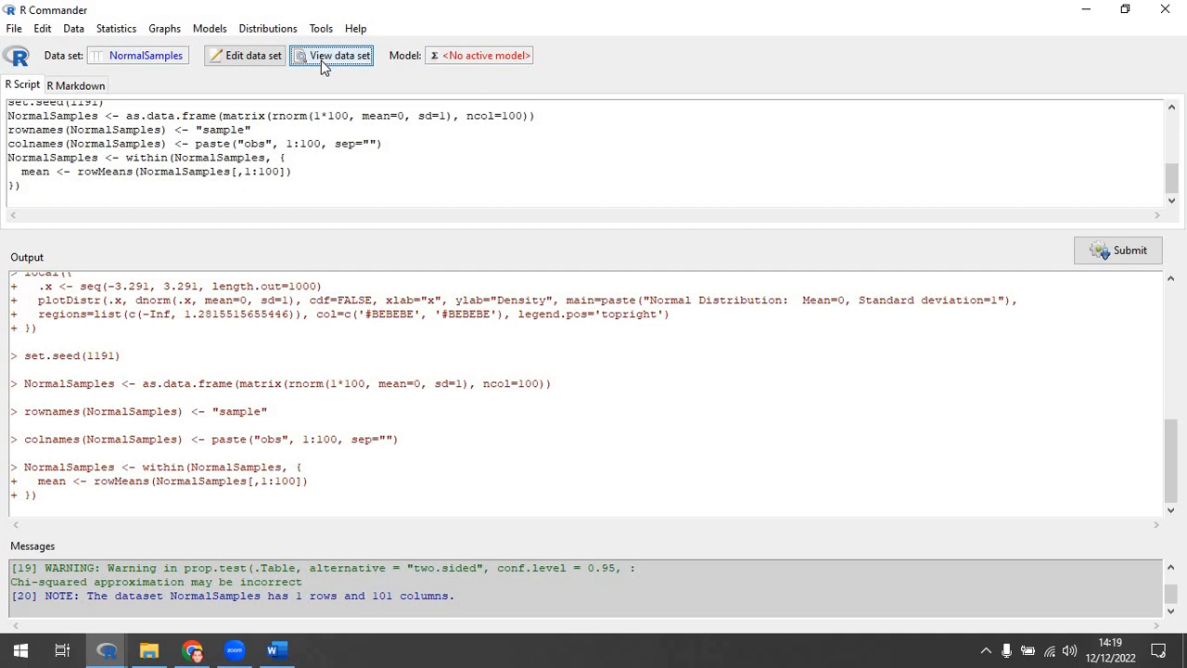
- View the NormalSamples data set in RGui, look across its observation columns, and return to R Commander
left_click(321, 57)
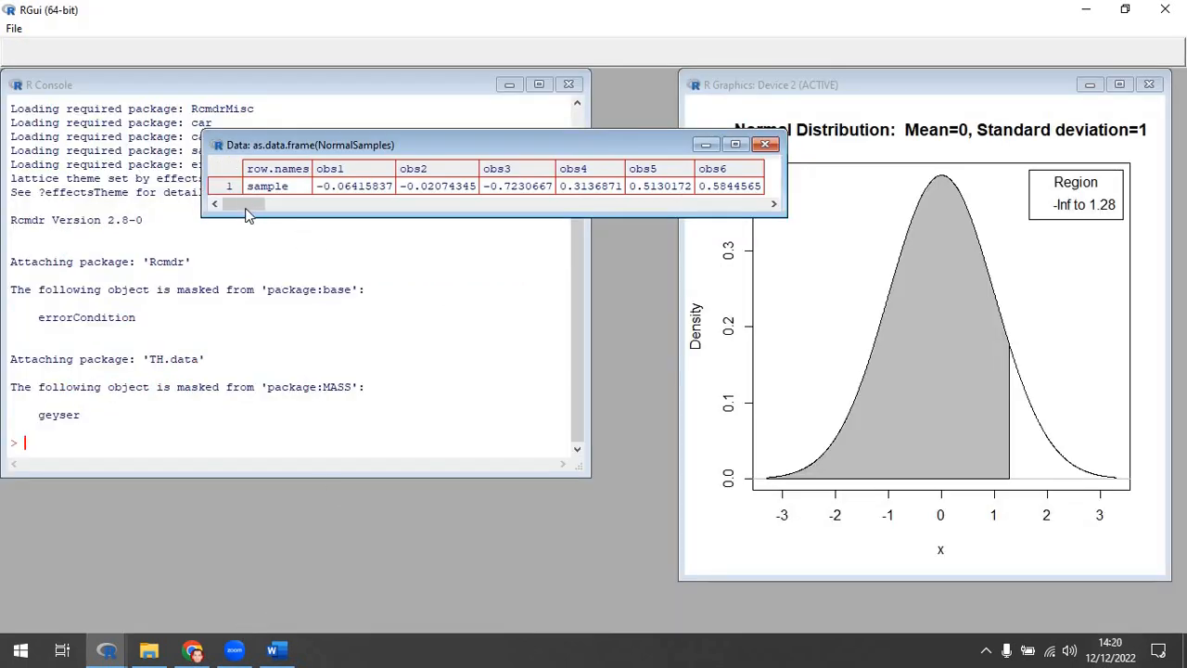
left_click_drag(249, 205, 733, 195)
left_click_drag(637, 211, 241, 195)
left_click(107, 649)
left_click(247, 571)
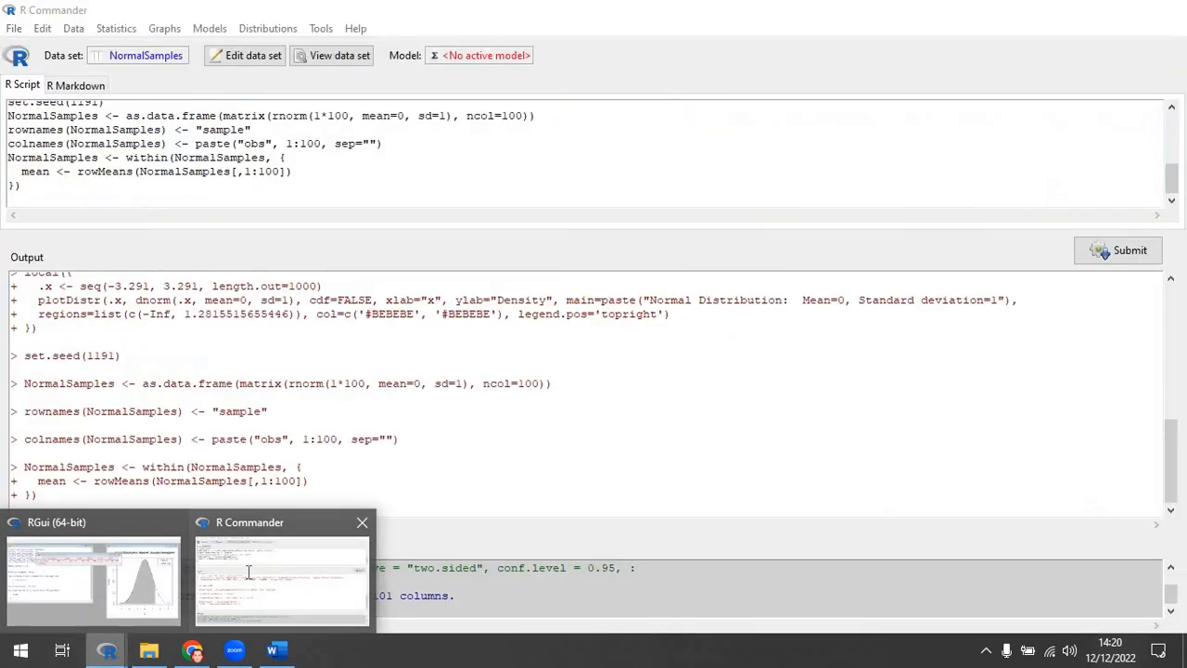
- Compute the binomial probabilities for 10 trials with a success probability of 0.7, and close the dialog
left_click(268, 28)
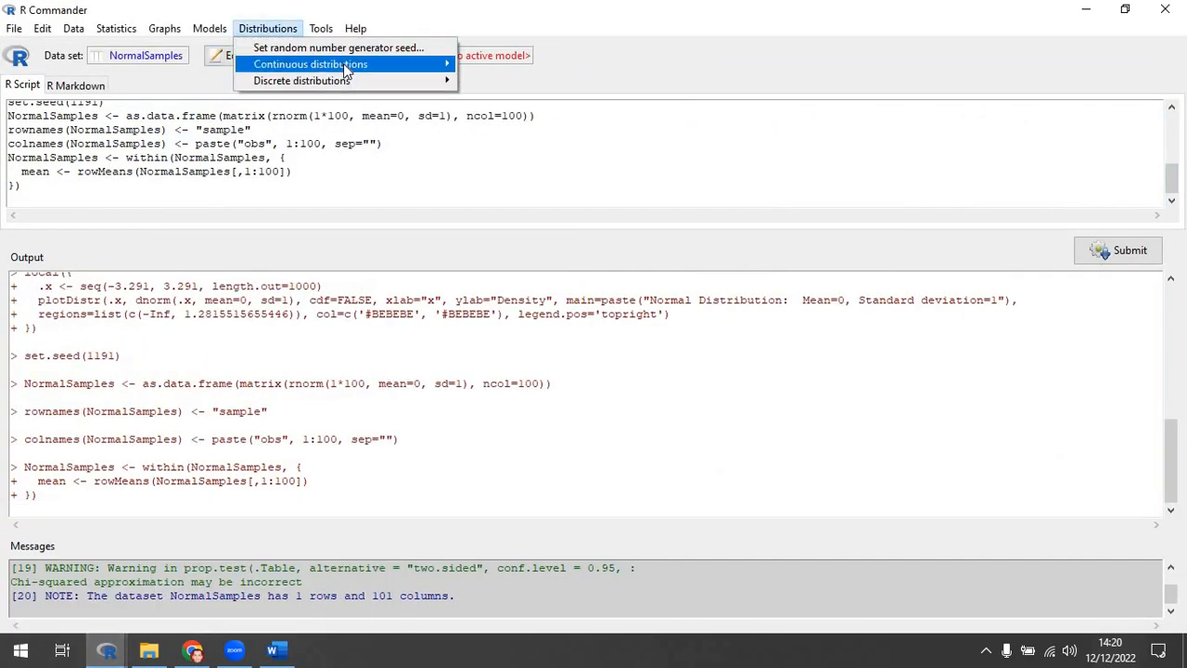
mouse_move(353, 80)
mouse_move(506, 84)
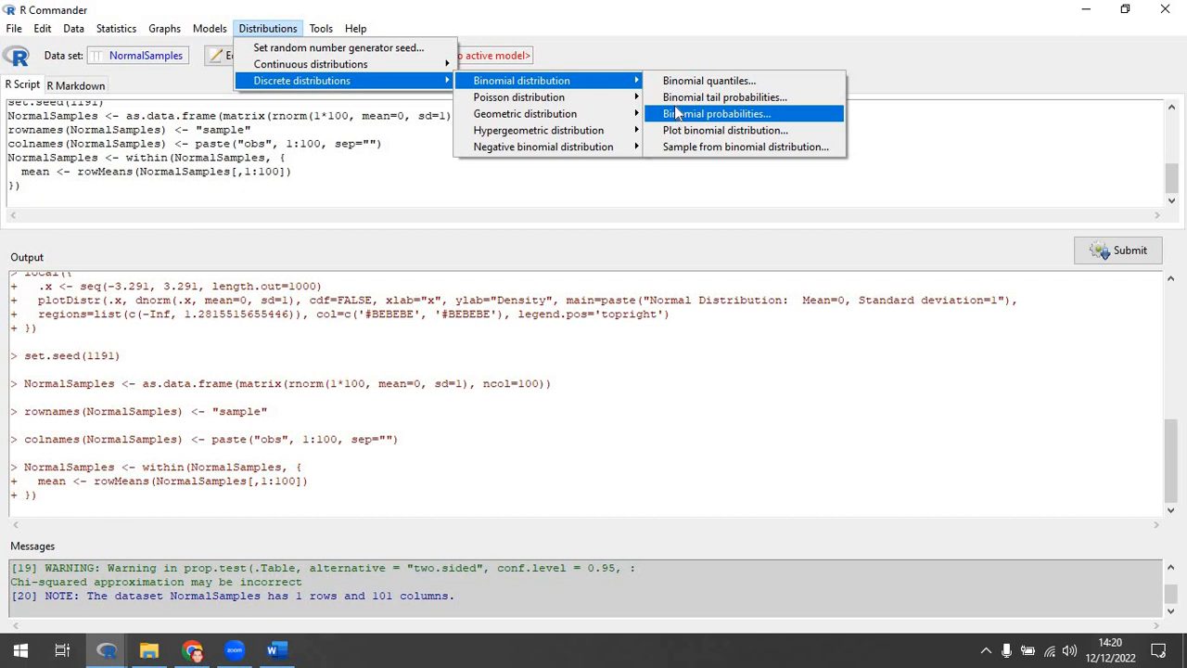
left_click(679, 114)
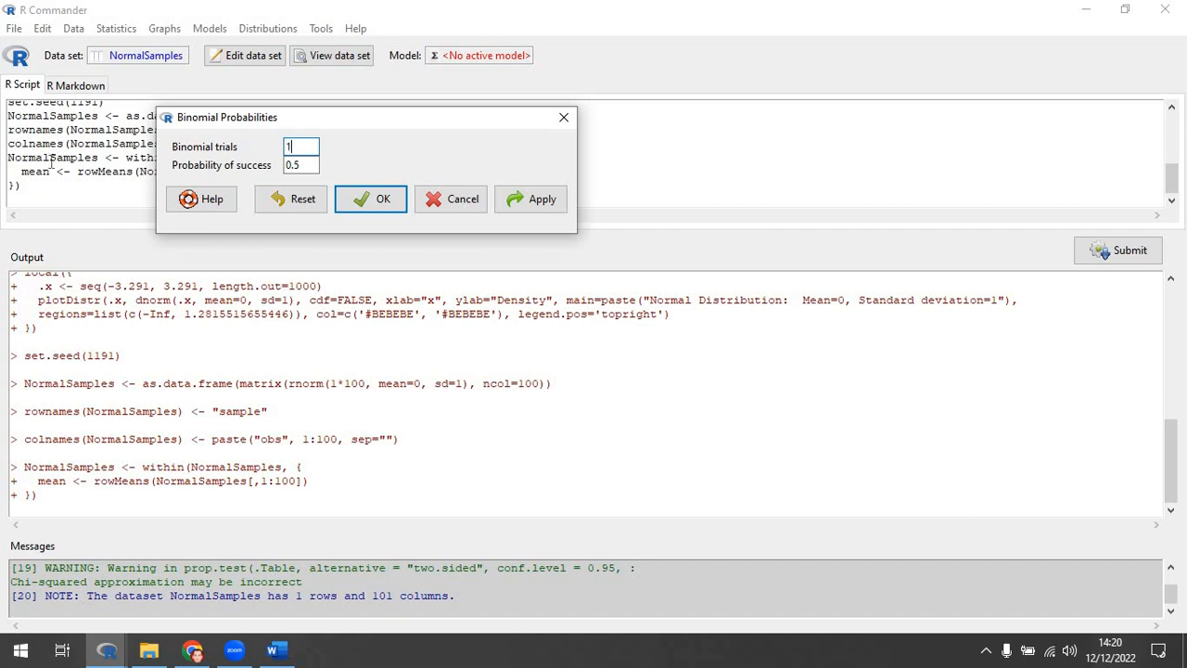
type("0")
left_click_drag(293, 165, 308, 165)
type("0.7")
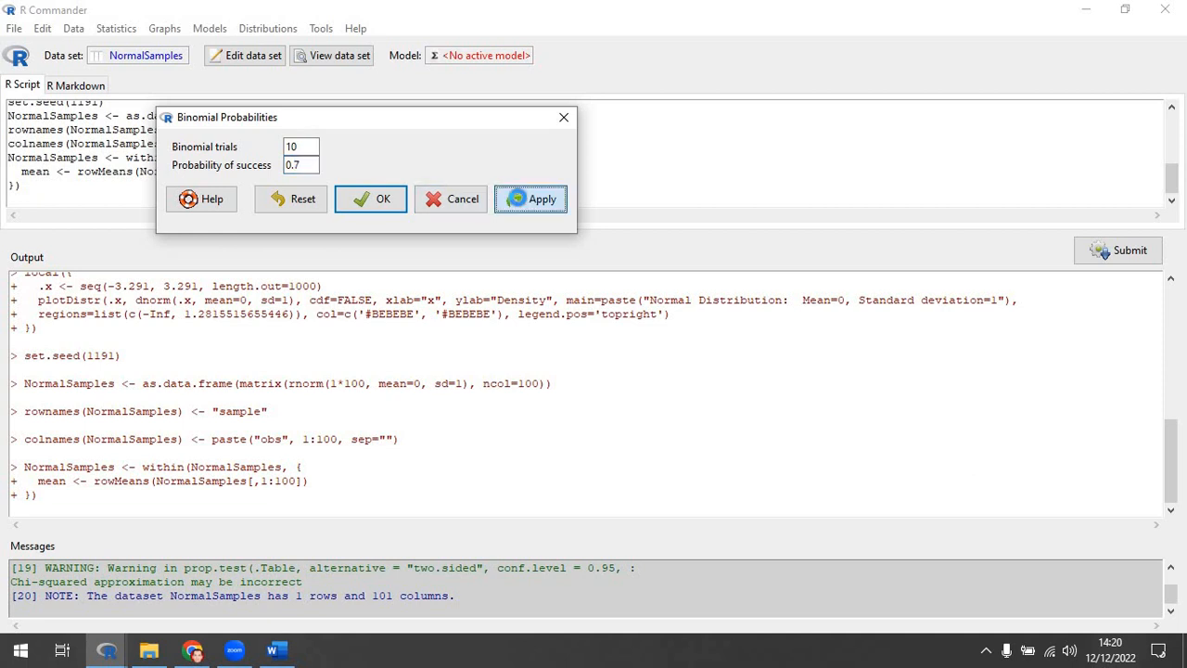
left_click(522, 201)
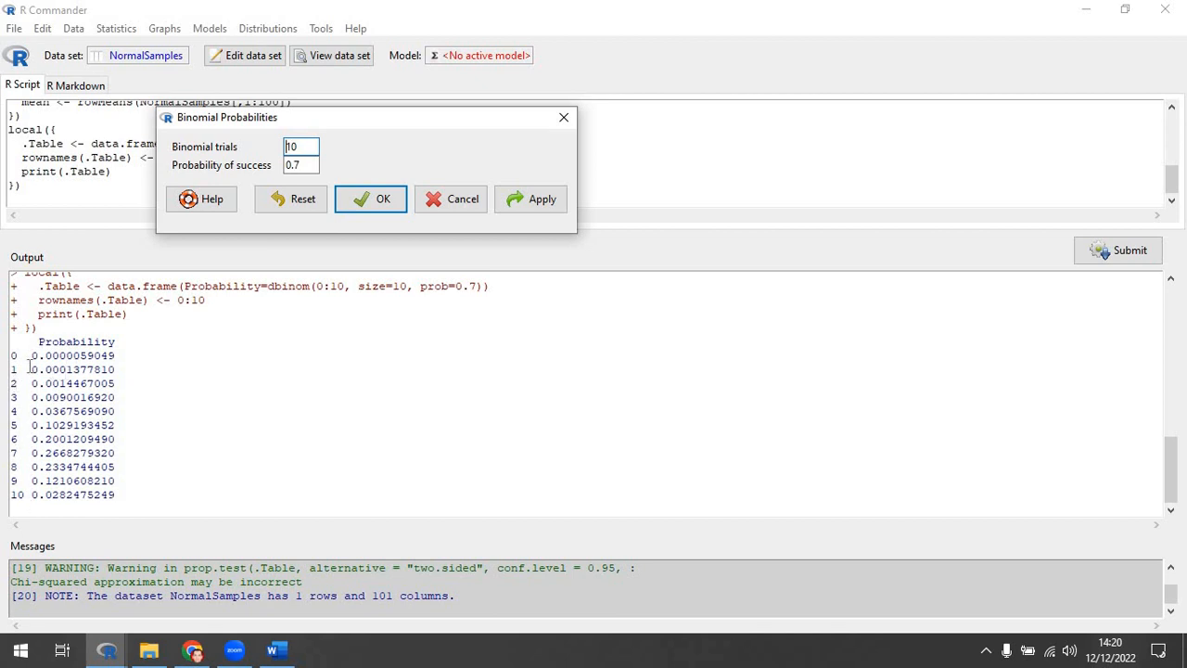
left_click(451, 199)
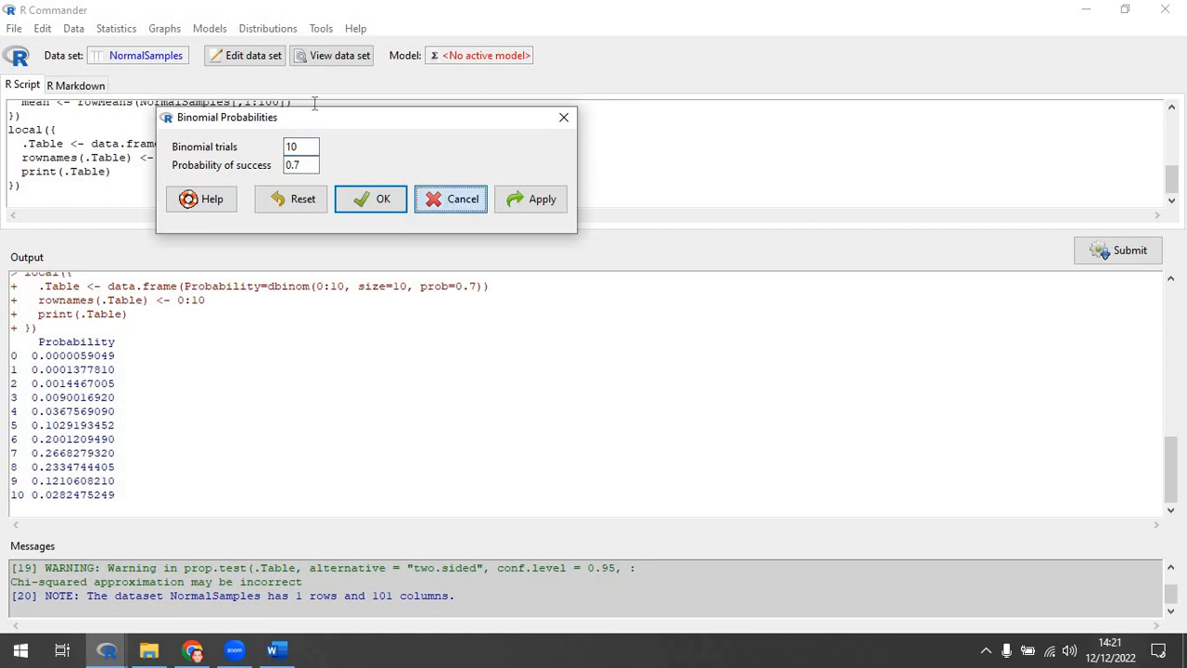
- Compute the lower-tail binomial probability for value 5 with 10 trials and success probability 0.8, and close the dialog
left_click(267, 28)
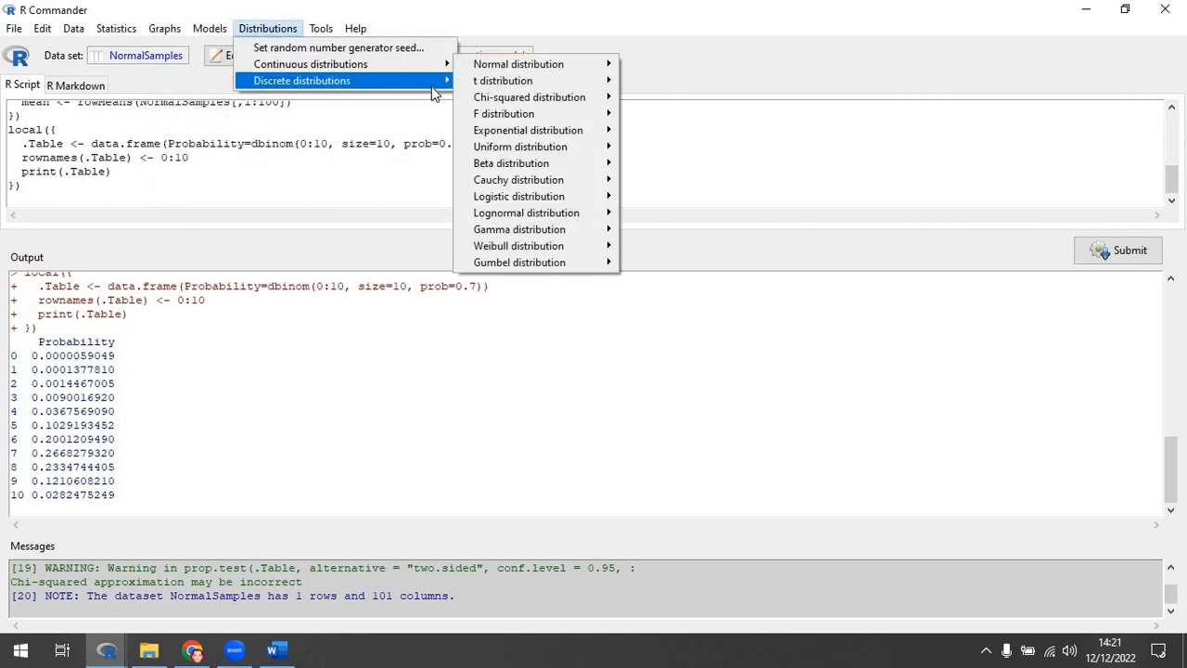
mouse_move(431, 83)
mouse_move(532, 85)
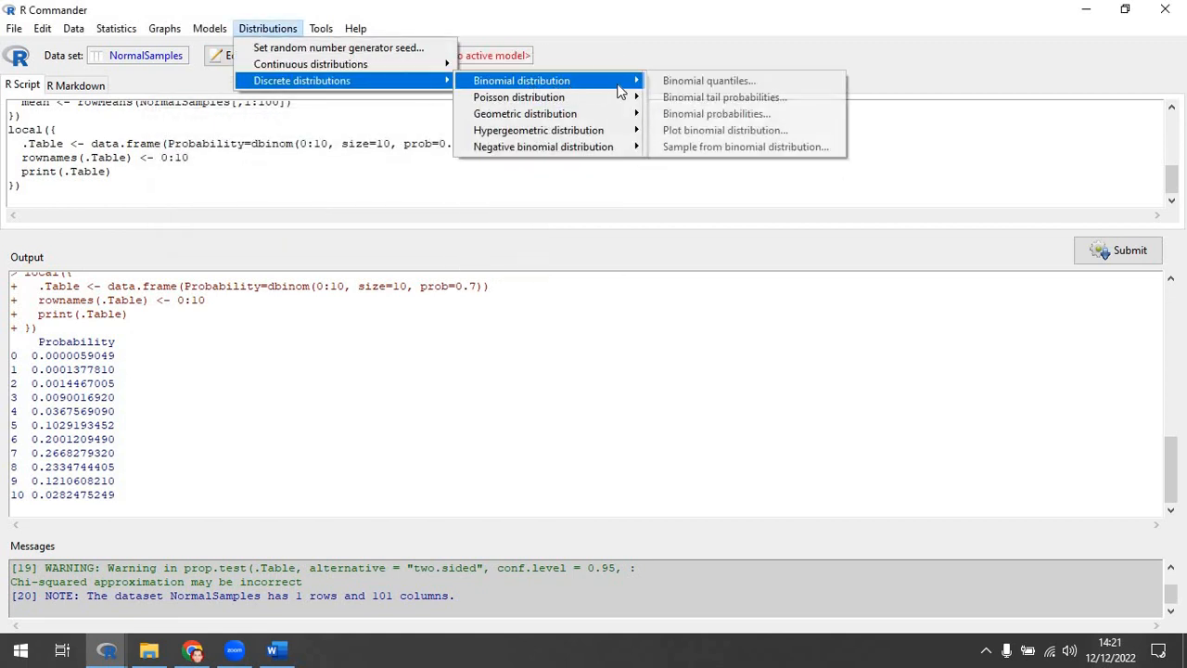
left_click(706, 98)
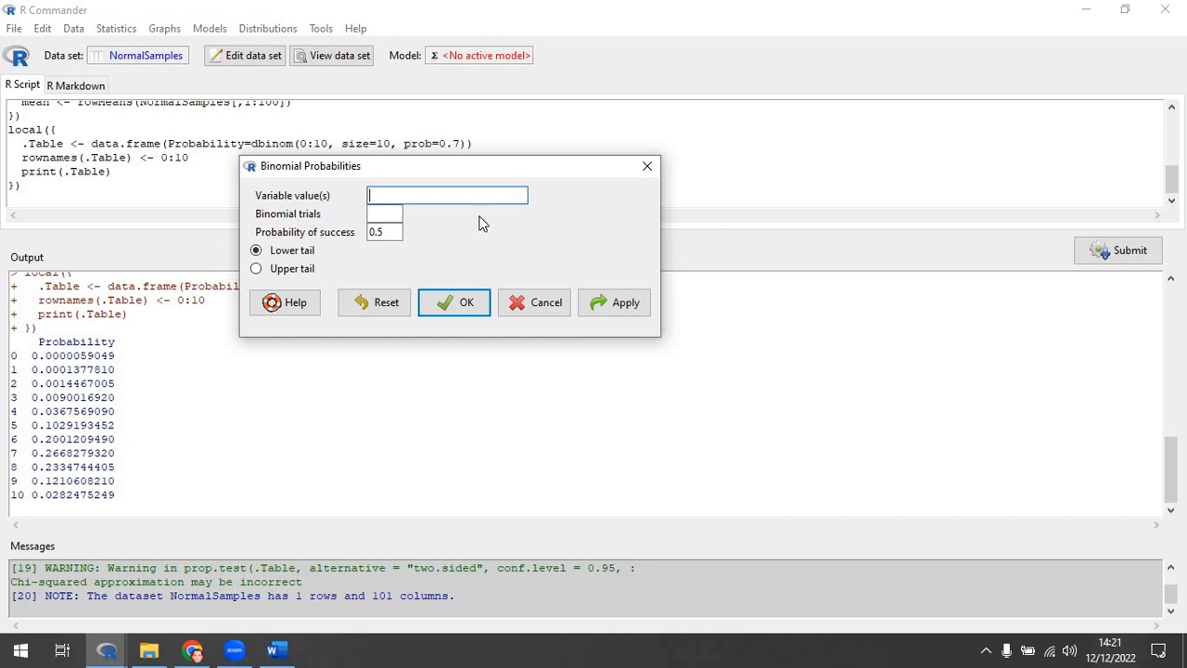
left_click(385, 233)
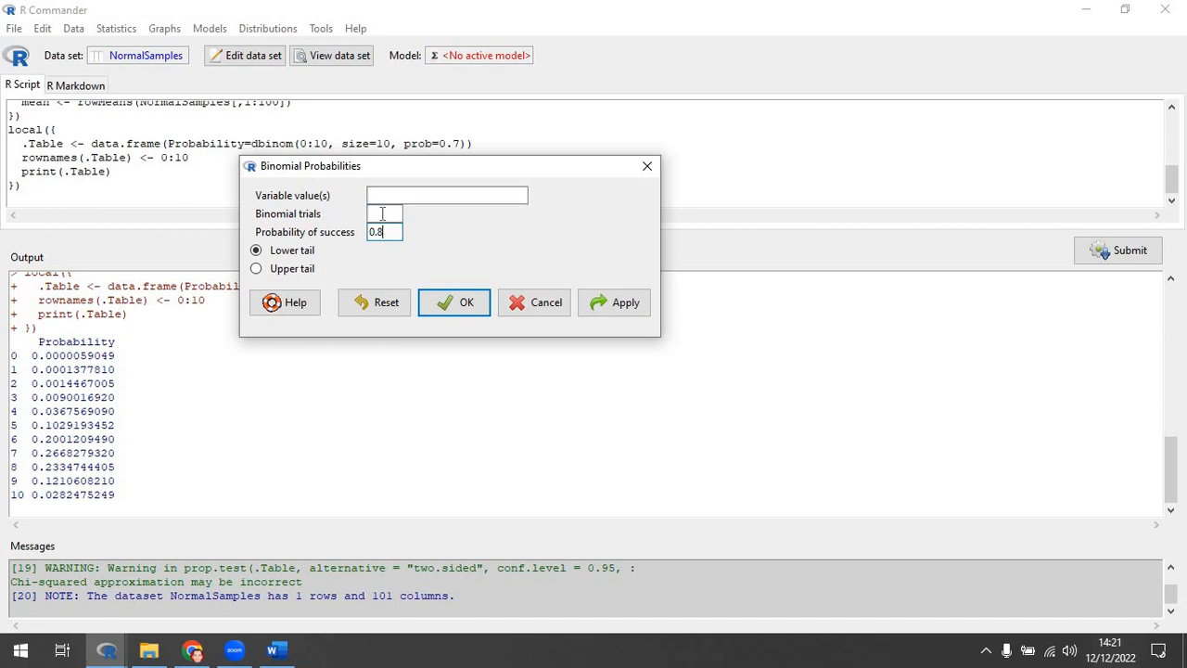
left_click(381, 213)
type("0")
left_click(399, 196)
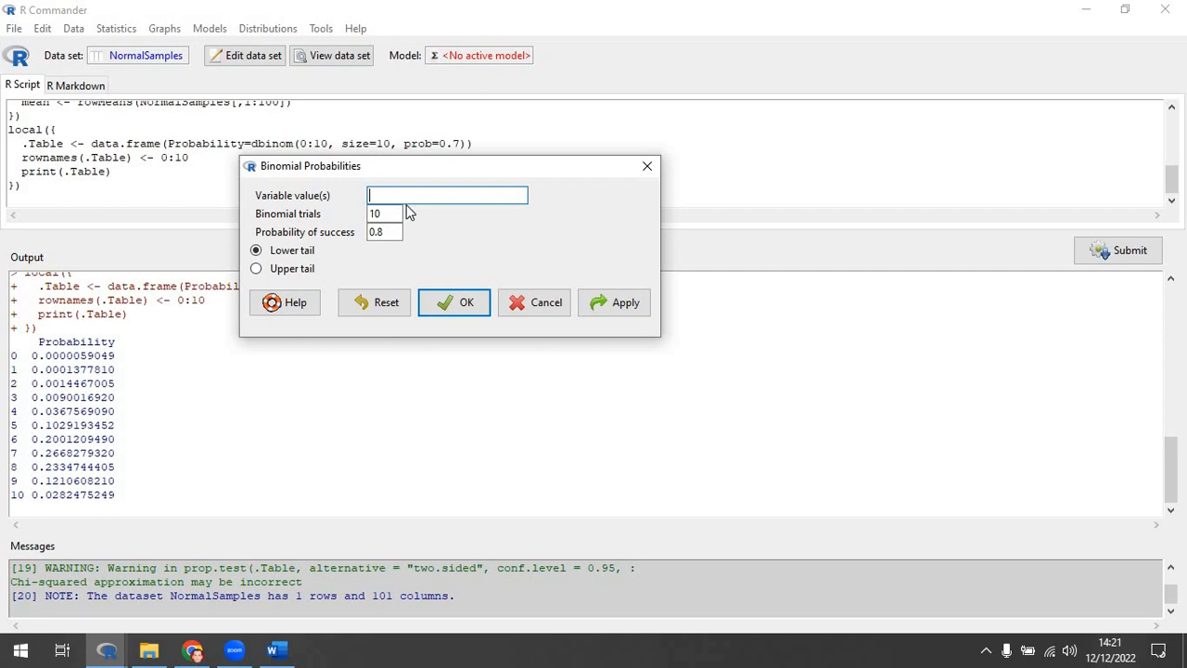
type("5")
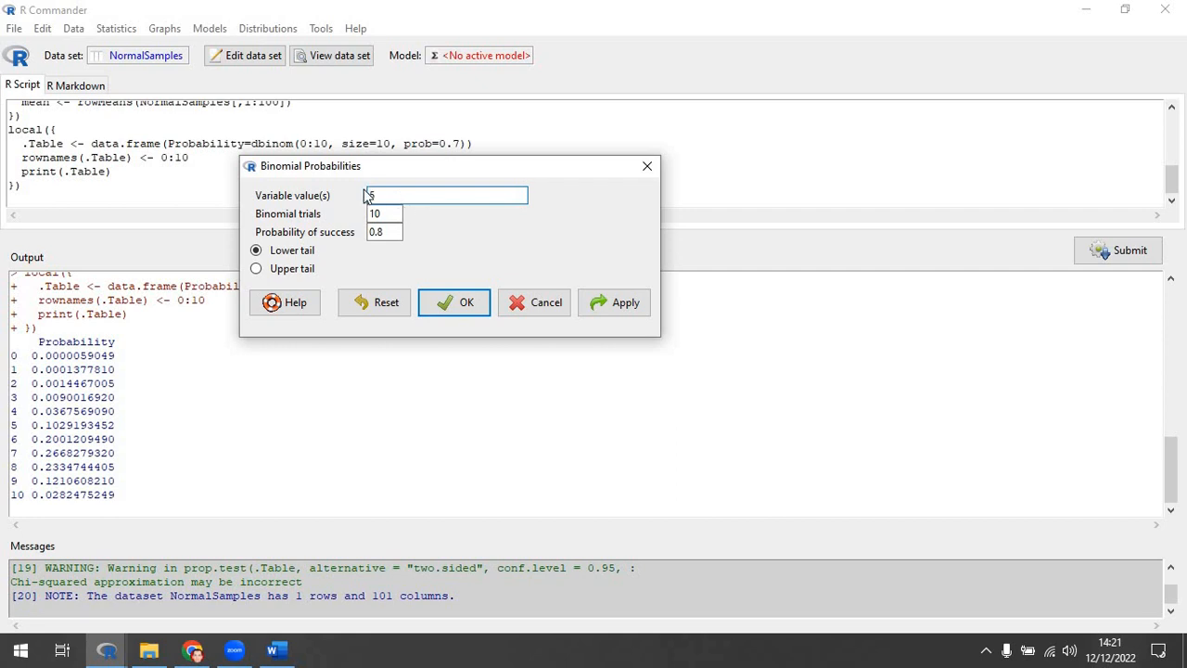
left_click(629, 306)
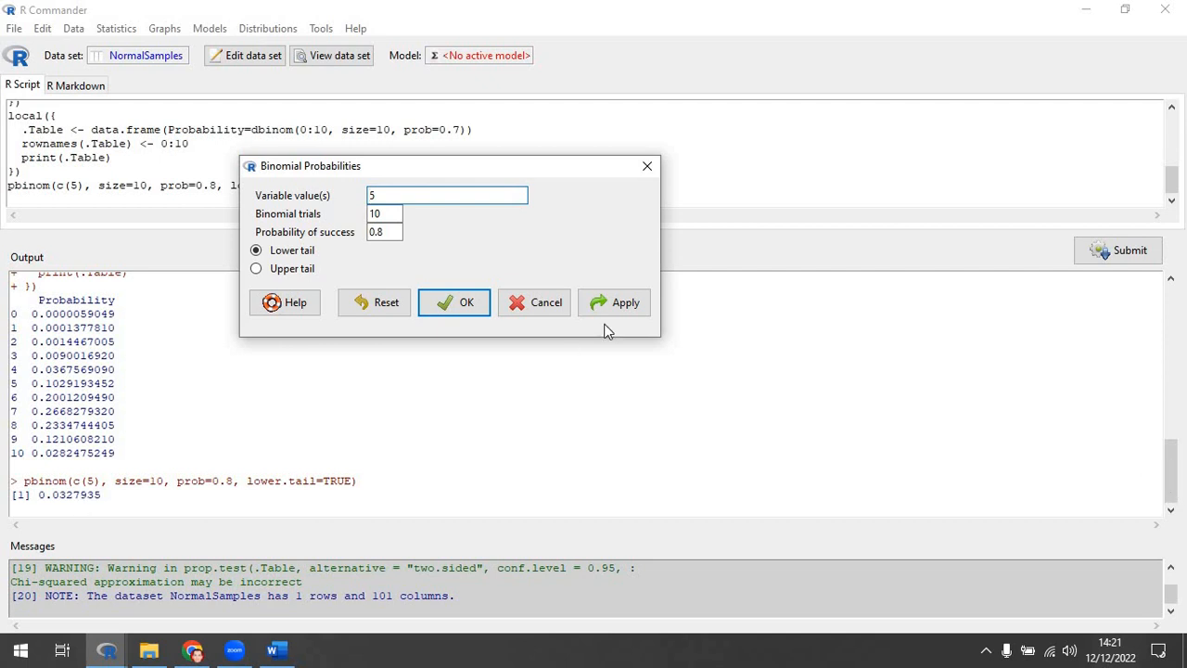
left_click(546, 304)
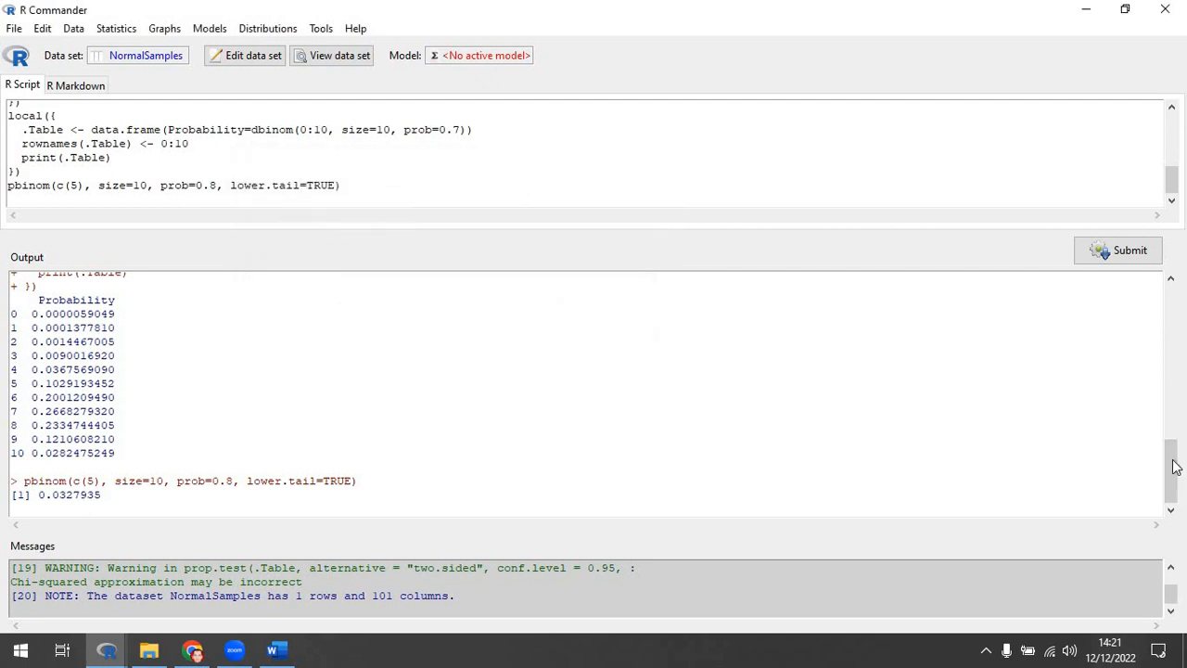
- Compute the lower-tail binomial probability for value 3 with 10 trials and success probability 0.7, keeping the dialog clear of the probability table
left_click_drag(1175, 466, 1175, 457)
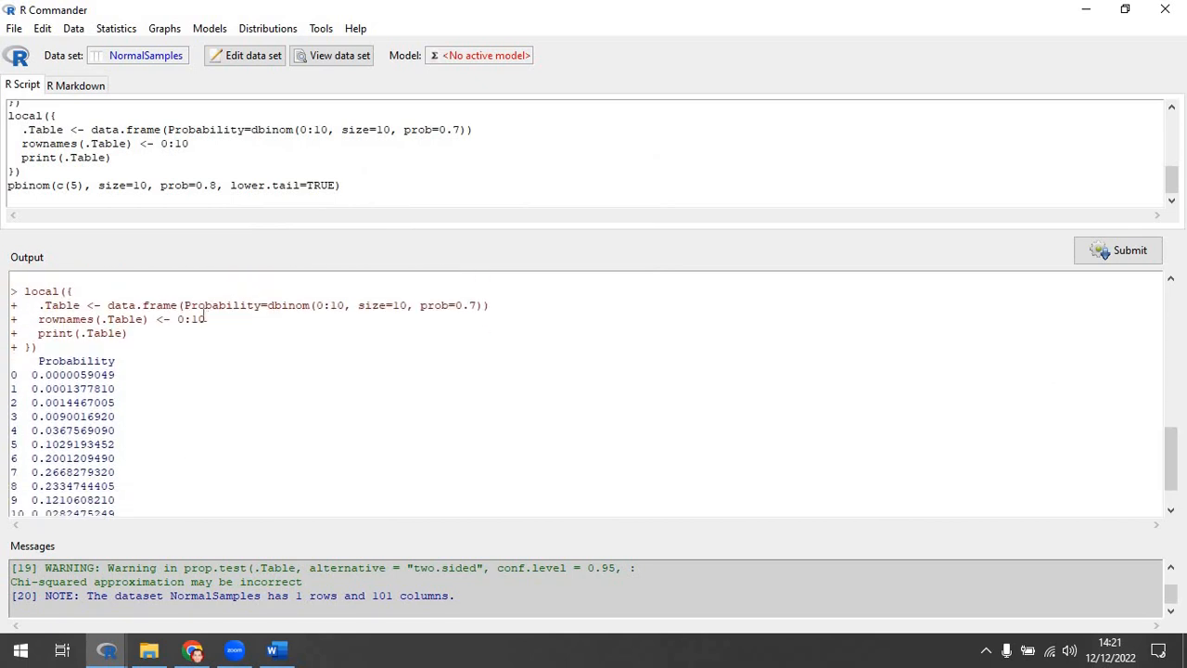
left_click(117, 29)
mouse_move(232, 35)
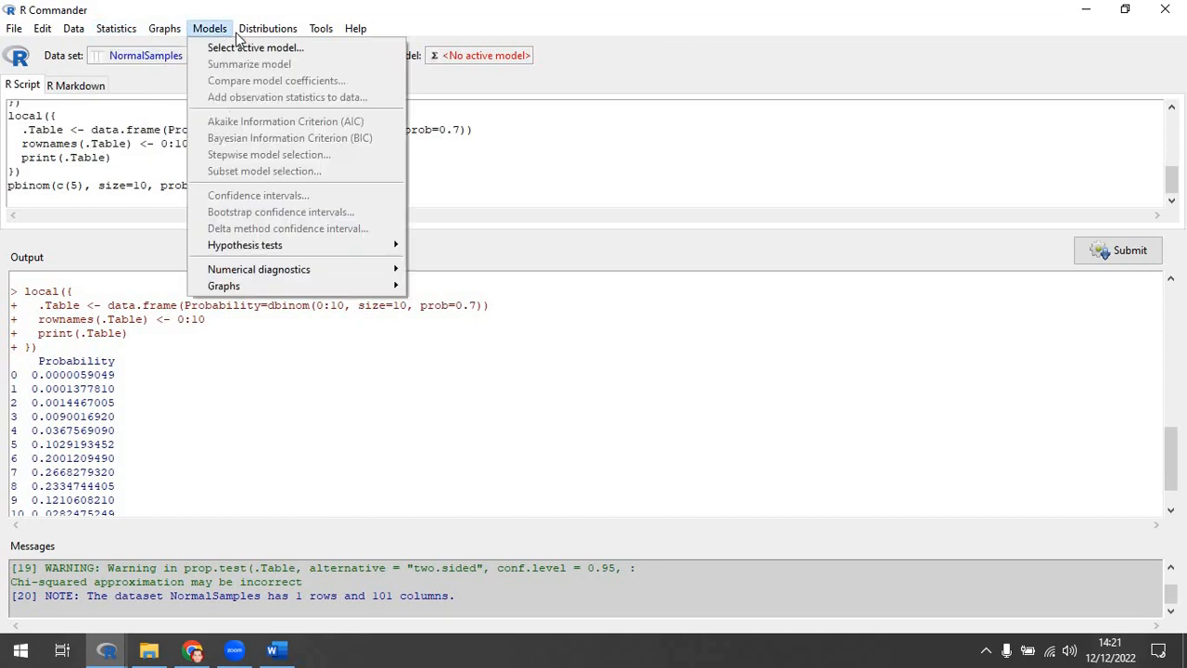
mouse_move(269, 28)
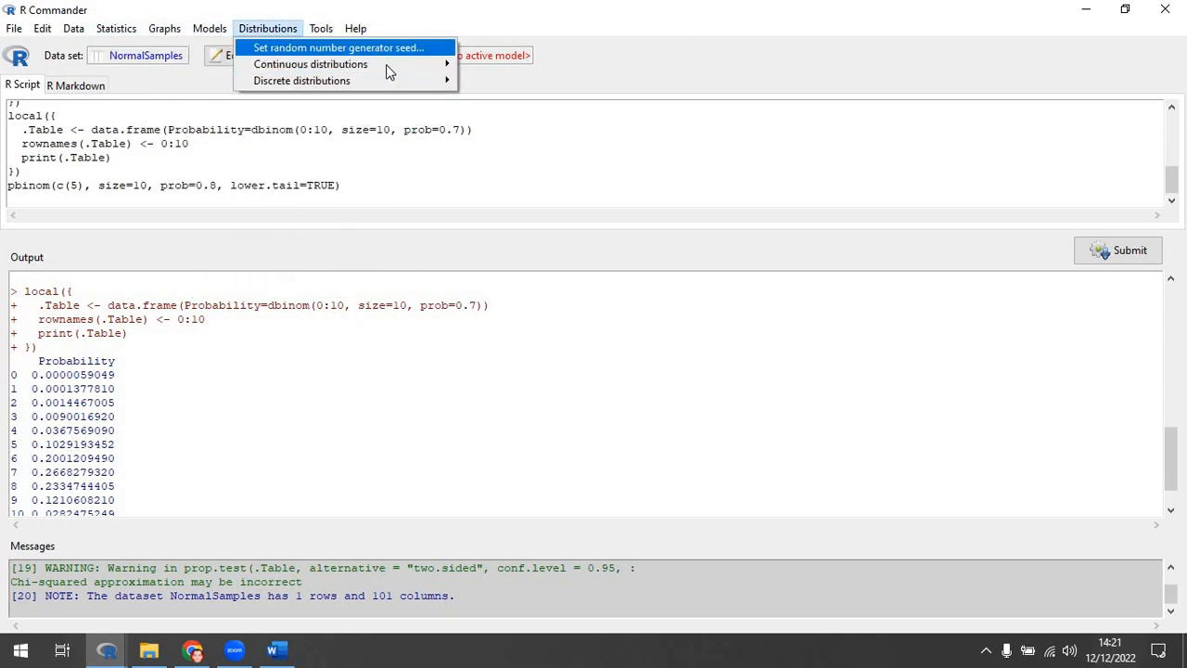
mouse_move(408, 80)
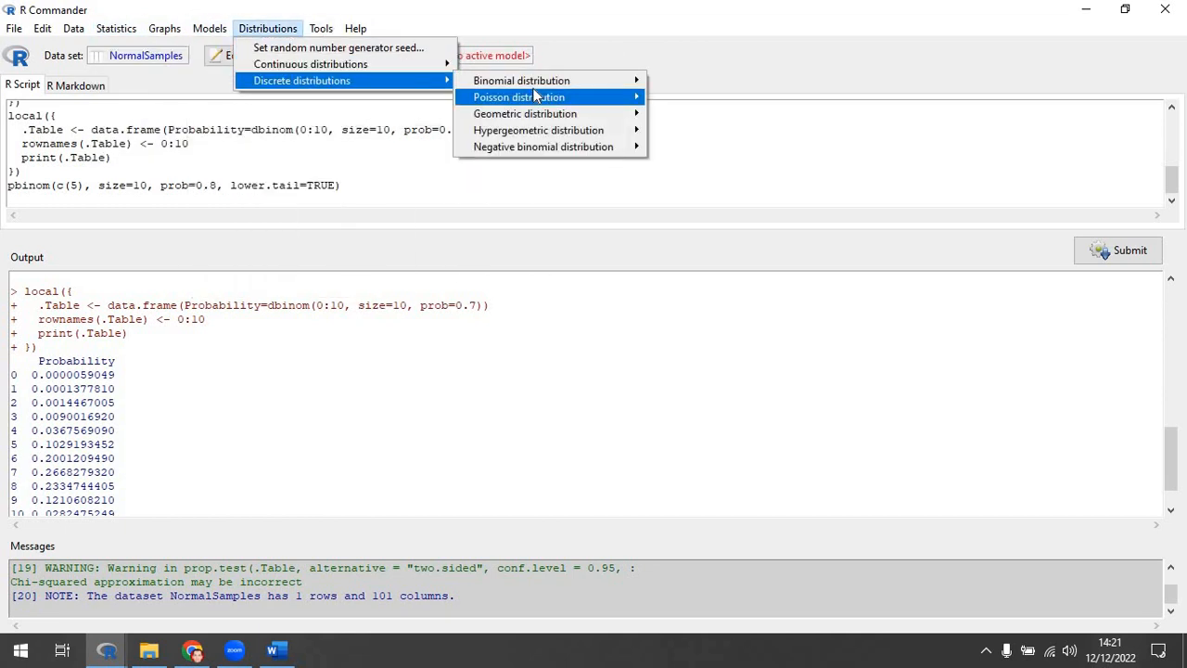
mouse_move(556, 80)
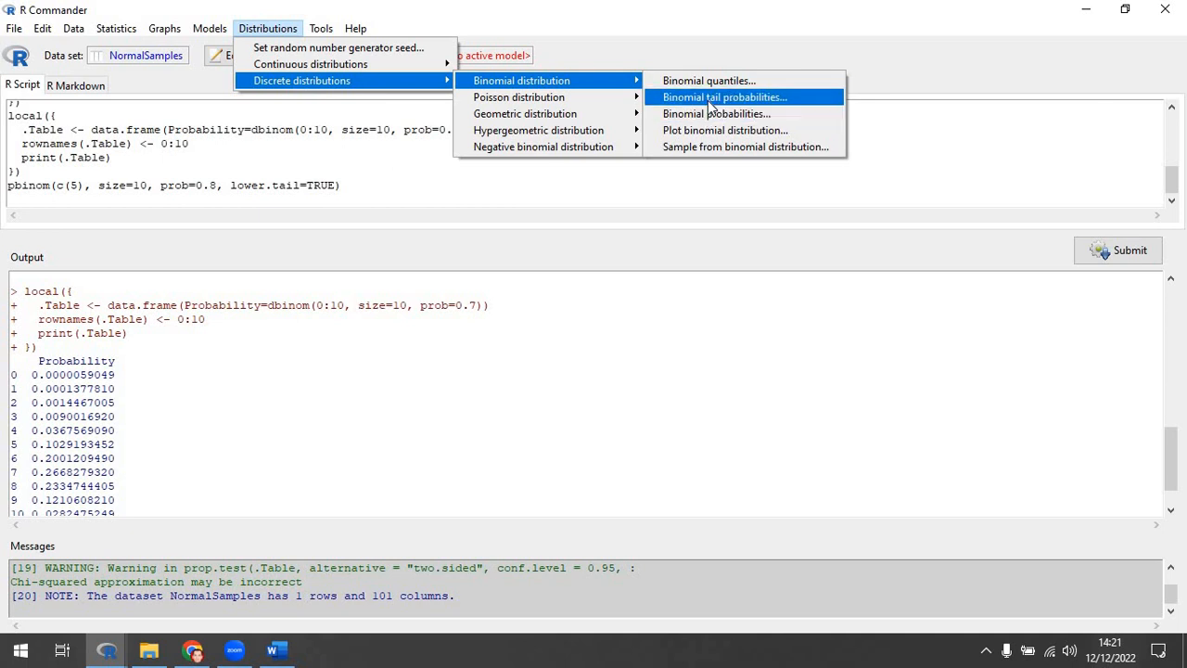
left_click(711, 112)
left_click_drag(228, 64, 595, 341)
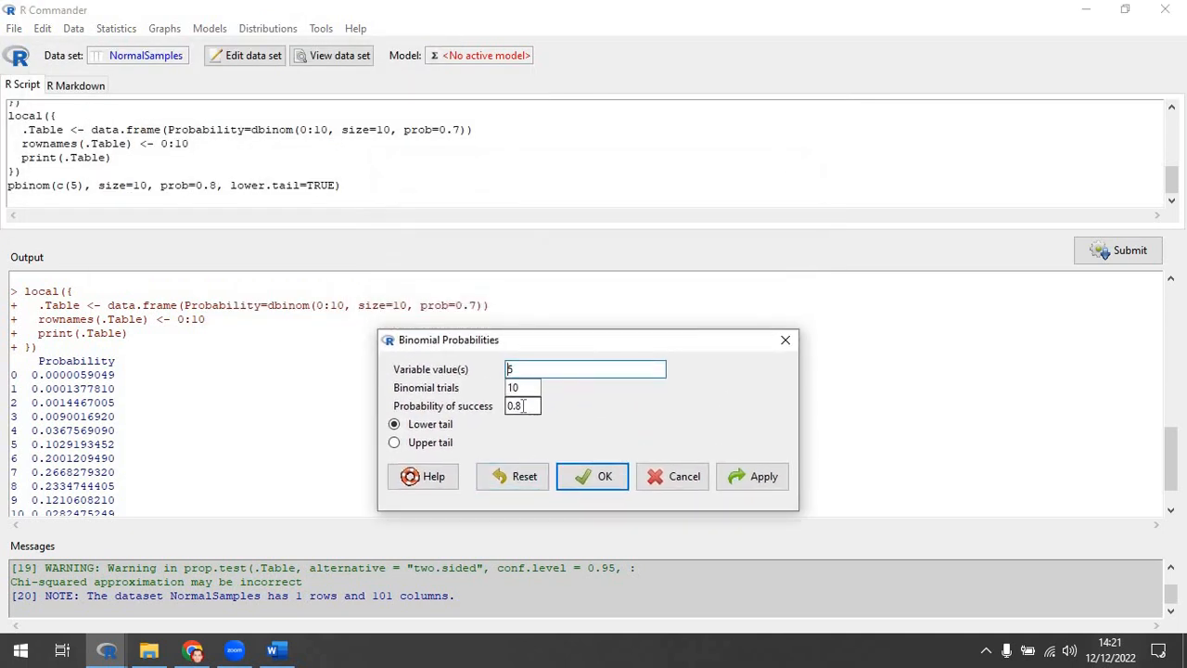
left_click_drag(532, 405, 517, 405)
type("7")
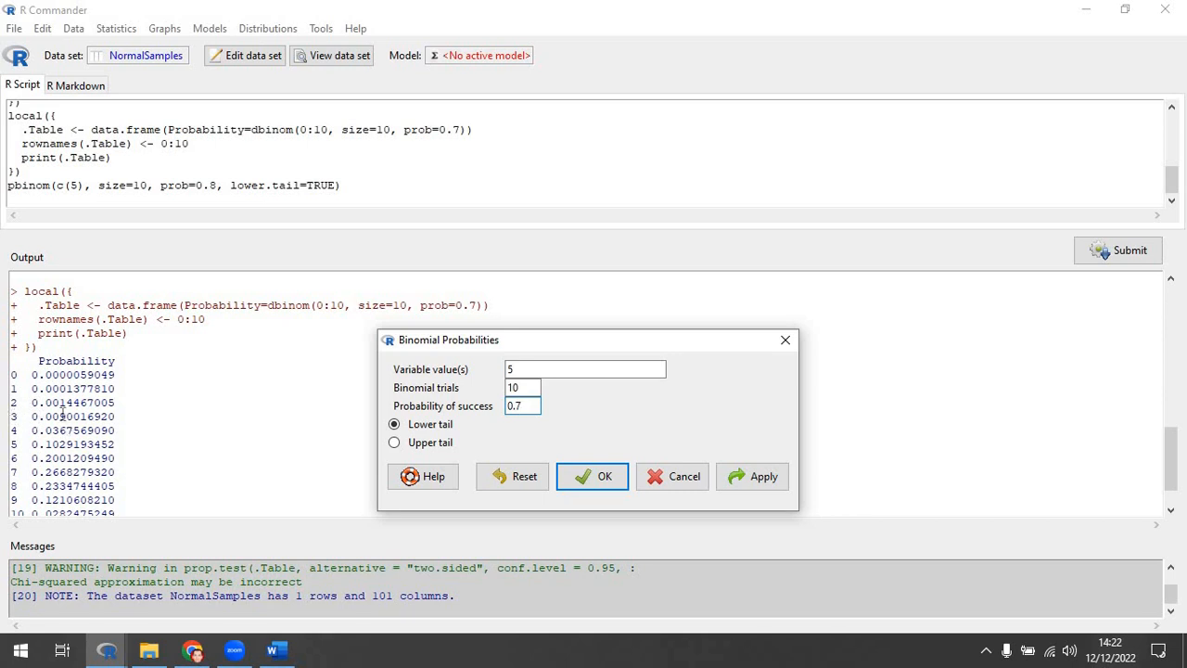
left_click(523, 370)
left_click_drag(523, 369, 500, 367)
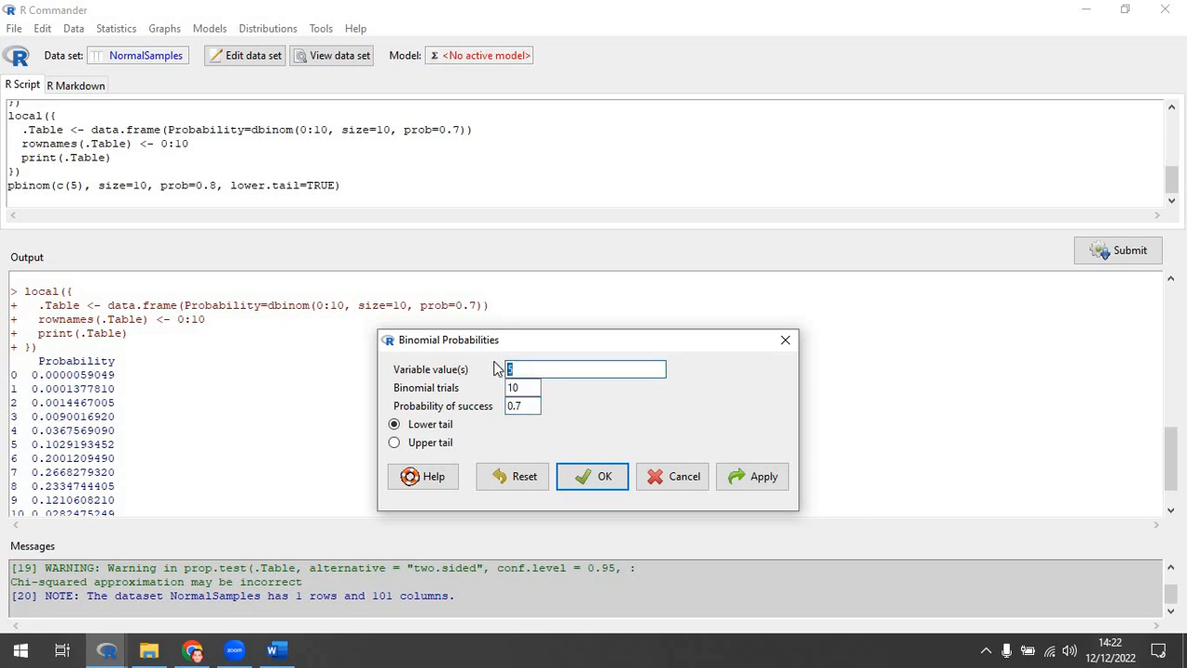
type("3")
left_click(751, 478)
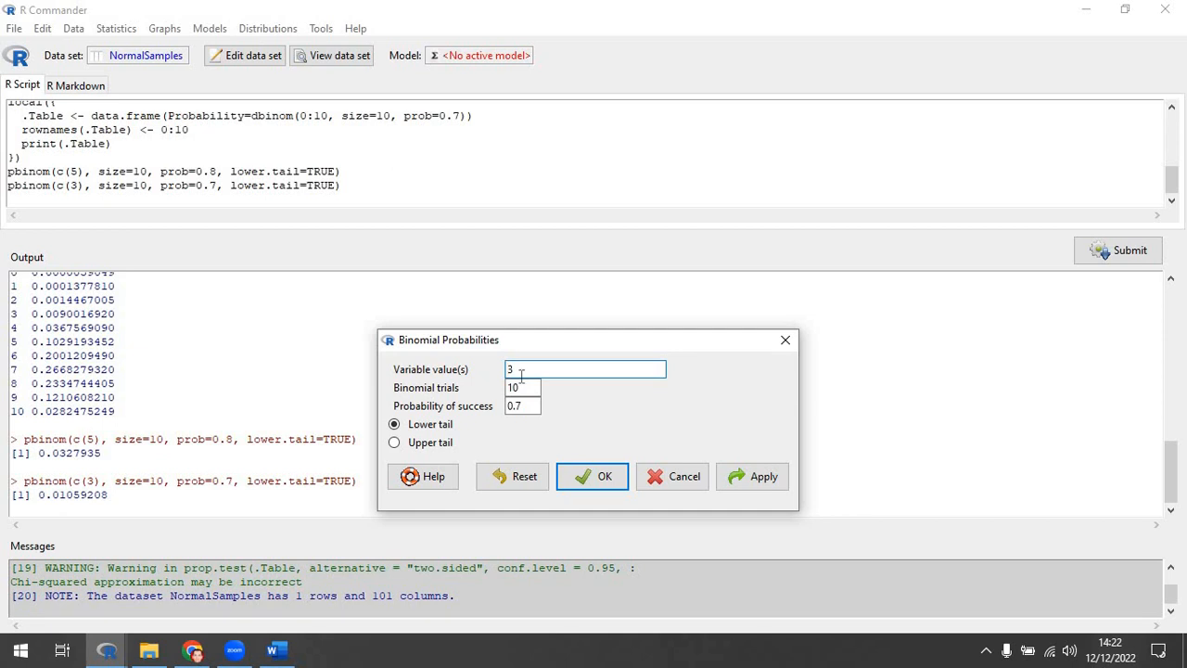
- Compute the upper-tail binomial probability for value 9 with the same 10 trials and success probability 0.7
type("9")
left_click(395, 442)
left_click(763, 476)
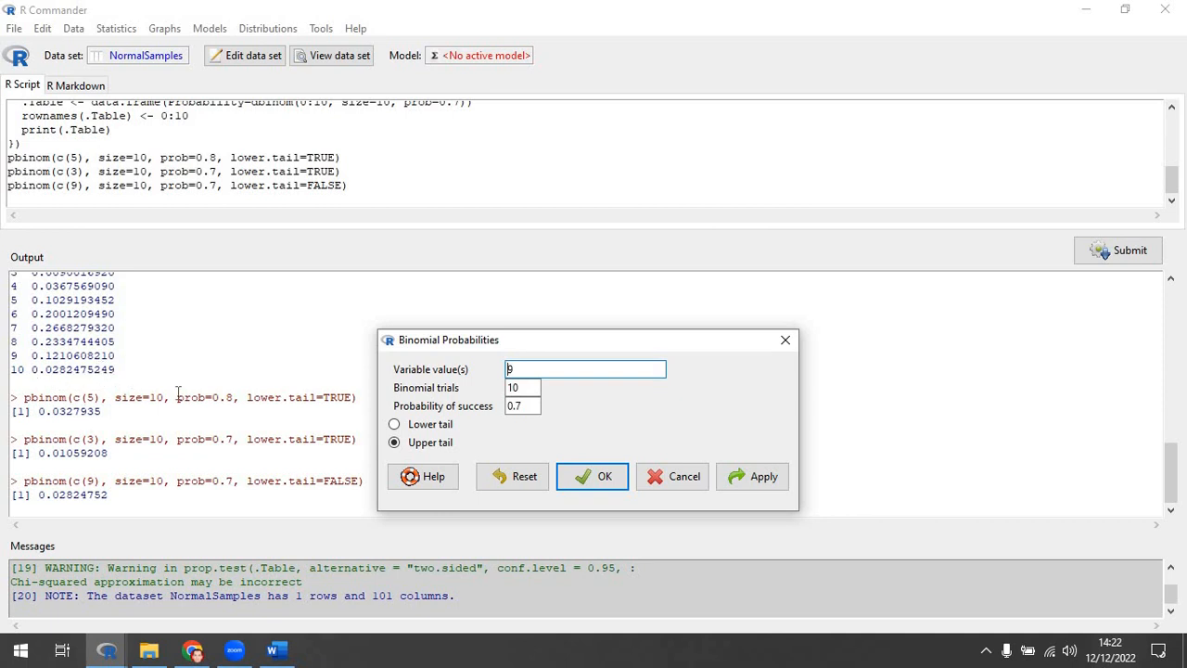
- Compute the upper-tail binomial probability for value 8 with 10 trials and success probability 0.7, and close the dialog
double_click(516, 370)
left_click(762, 477)
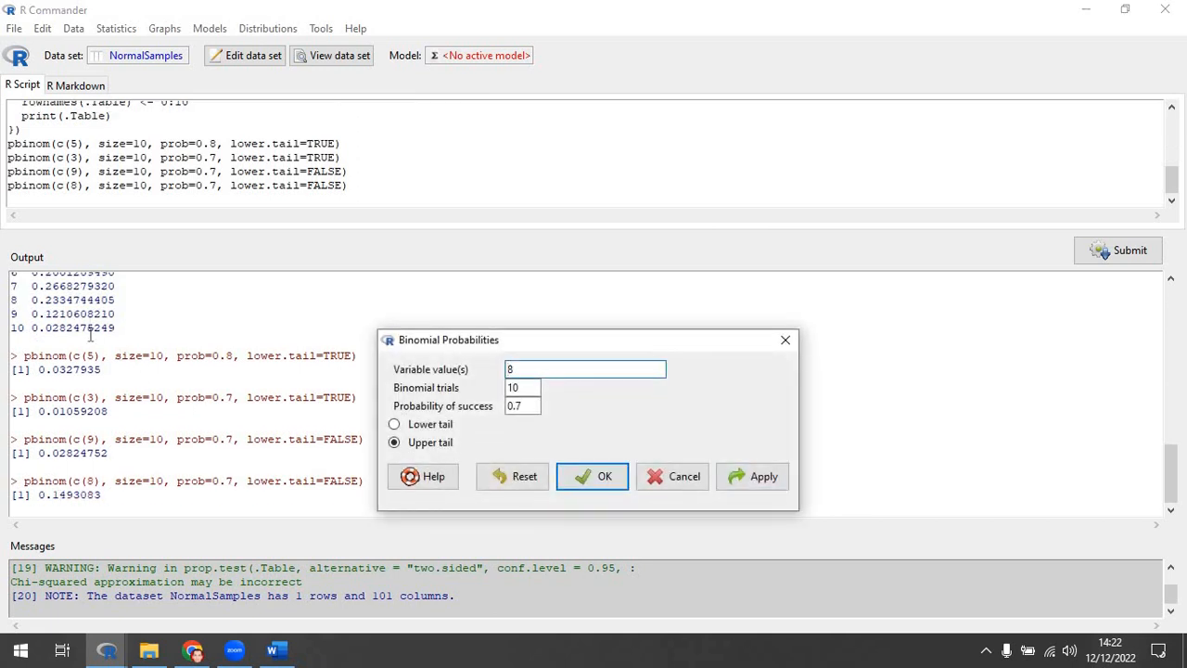
left_click(673, 475)
- Plot the probability mass function of the binomial distribution with 10 trials and success probability 0.7
left_click(249, 30)
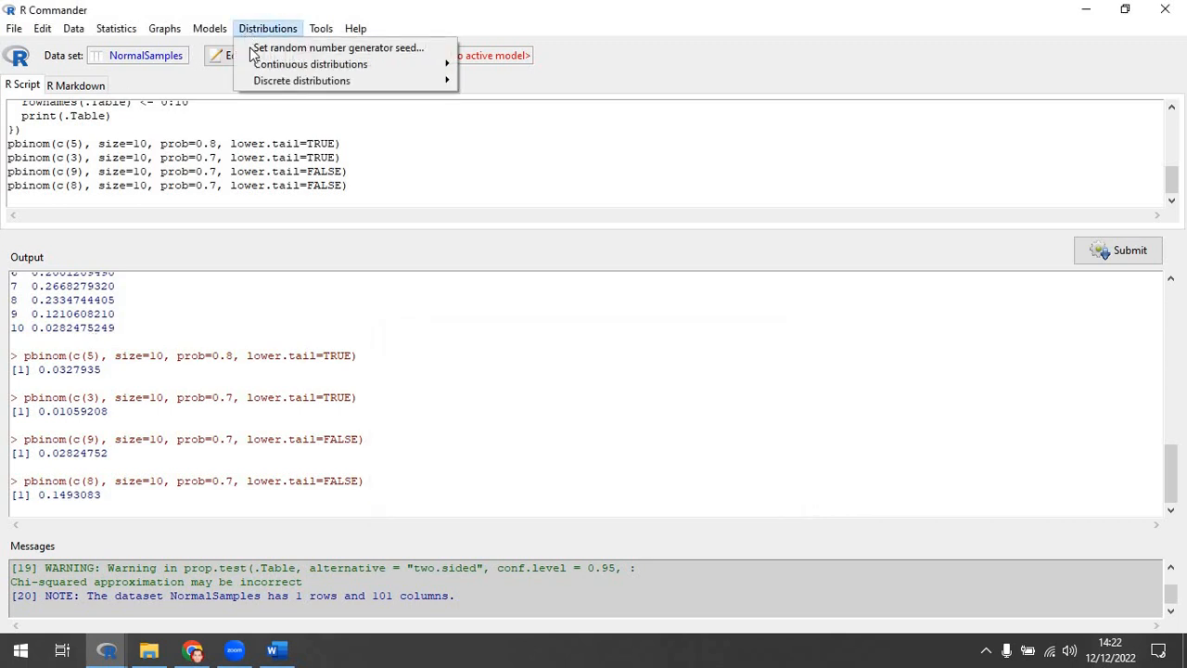
mouse_move(273, 84)
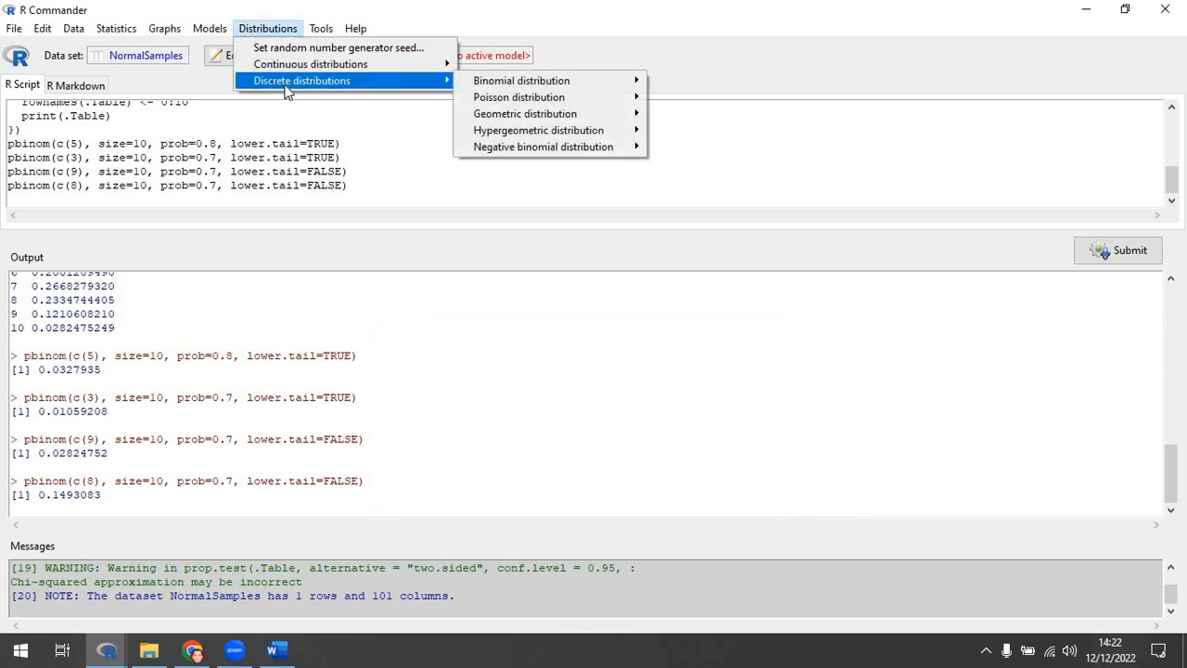
mouse_move(600, 84)
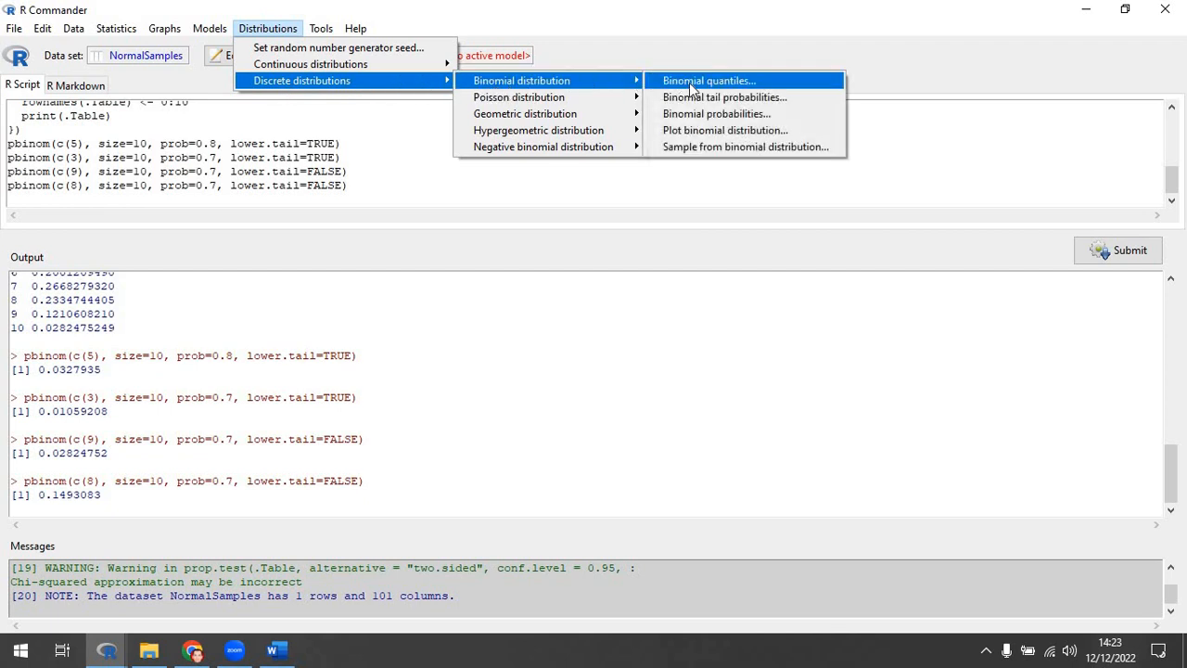
left_click(733, 131)
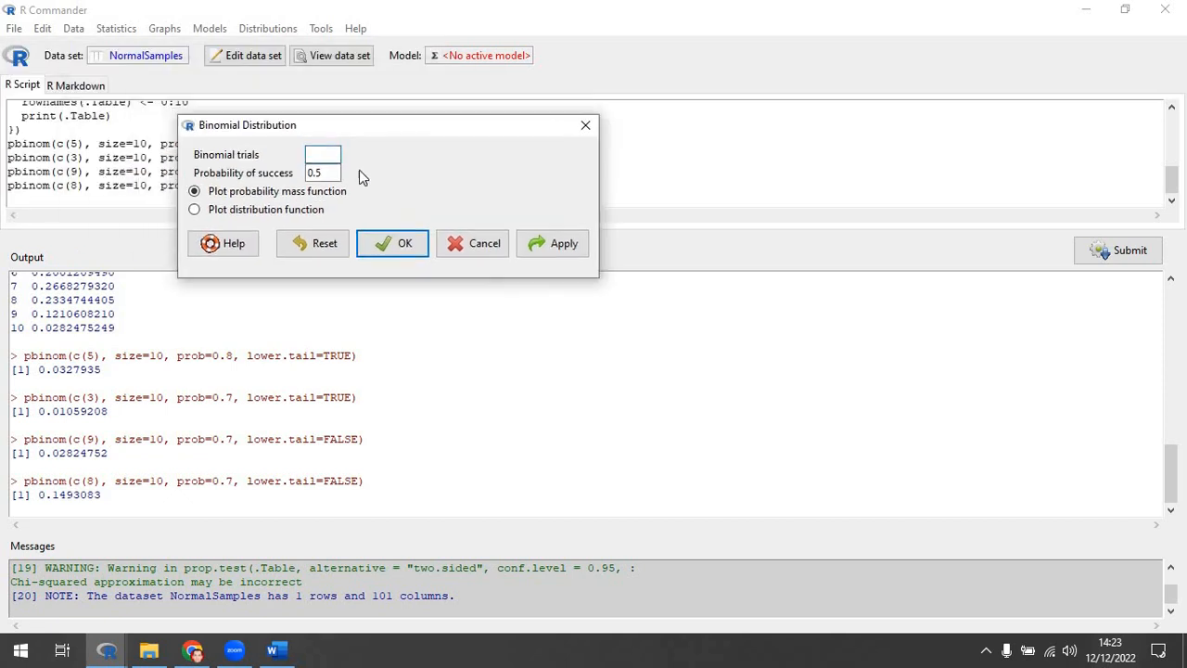
type("1")
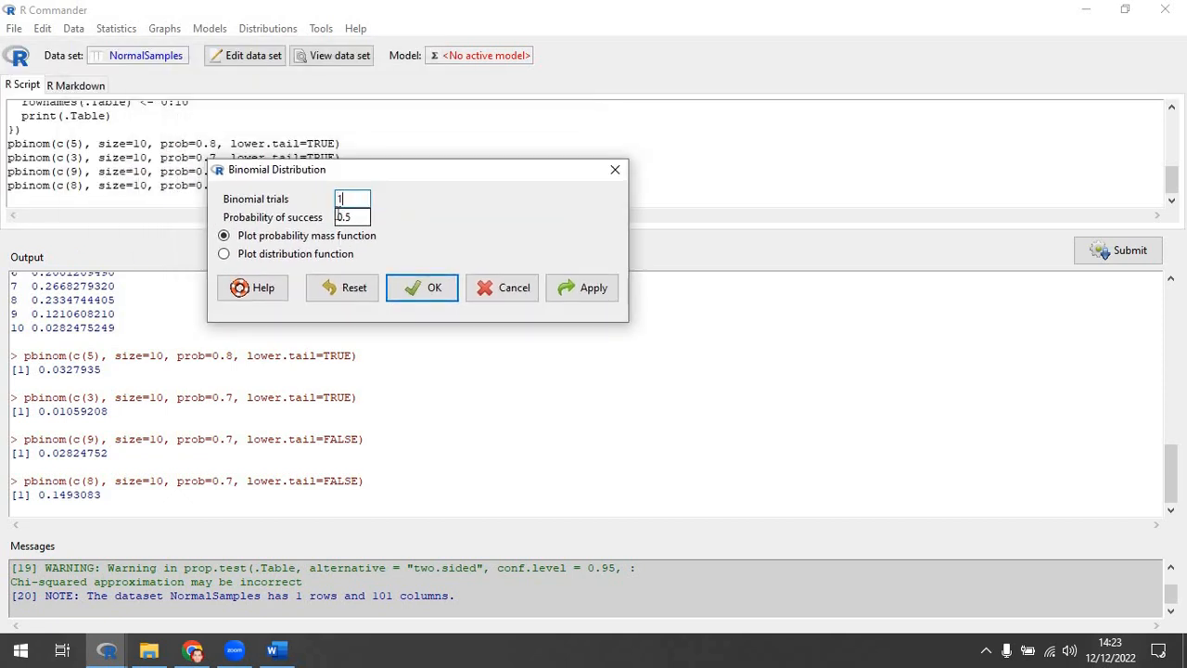
type("0")
left_click(358, 217)
type("7")
left_click(590, 294)
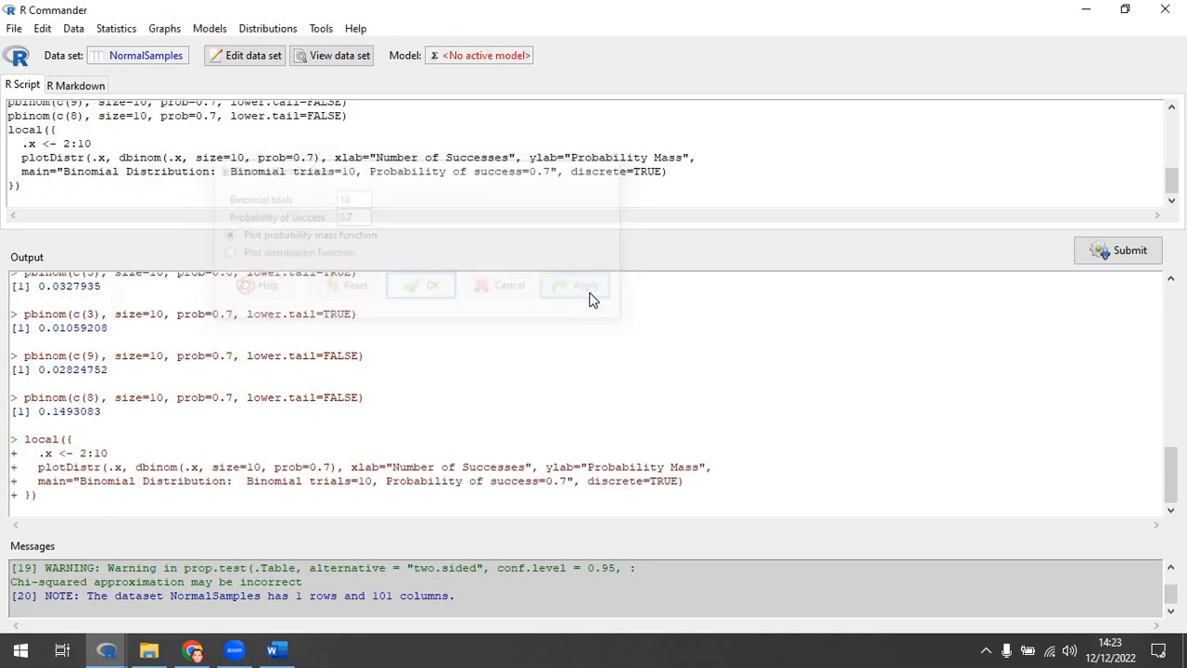
- Switch to RGui to examine the binomial distribution plot, return to R Commander and close the plot dialog
left_click(107, 649)
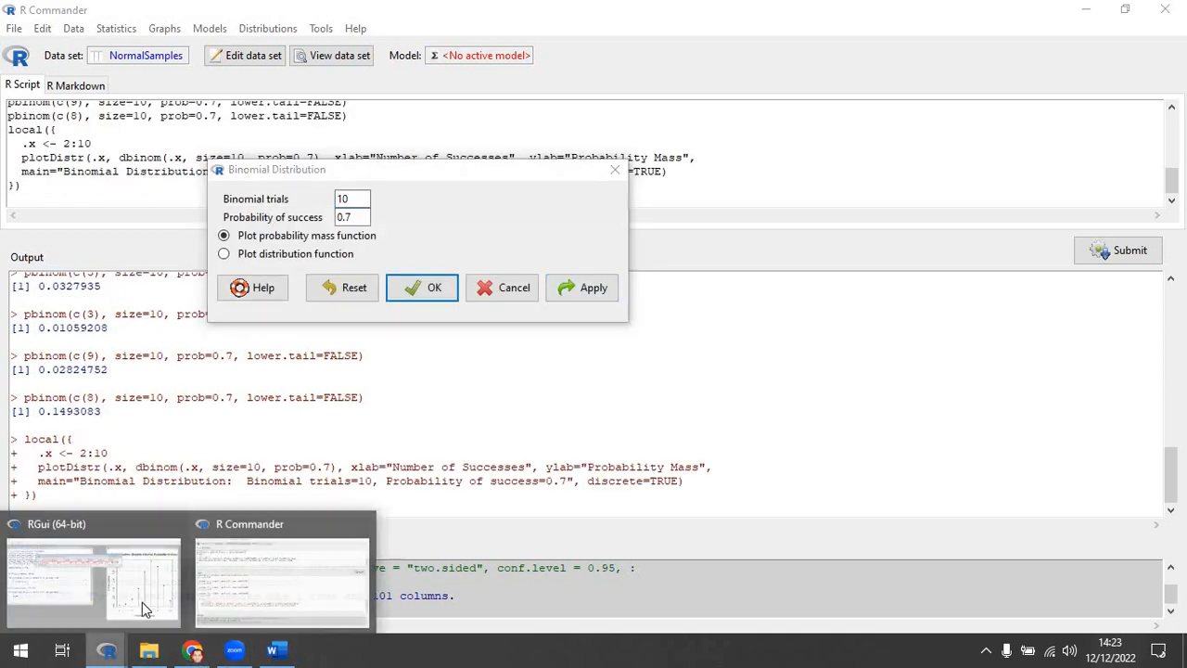
left_click(165, 582)
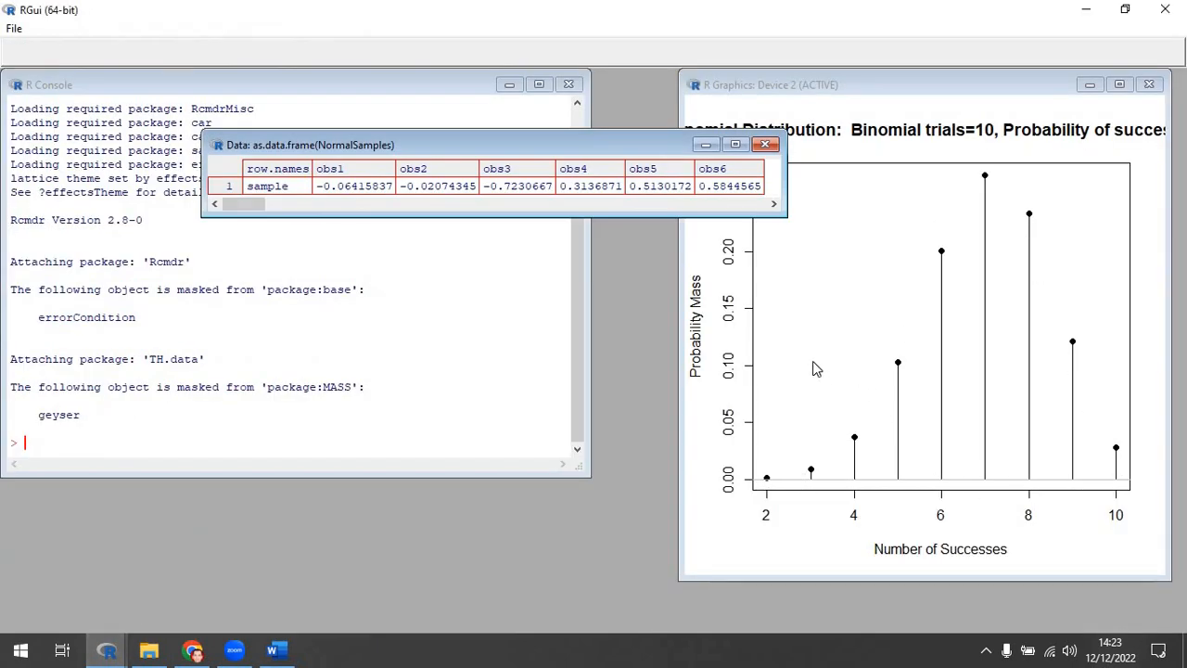
mouse_move(237, 640)
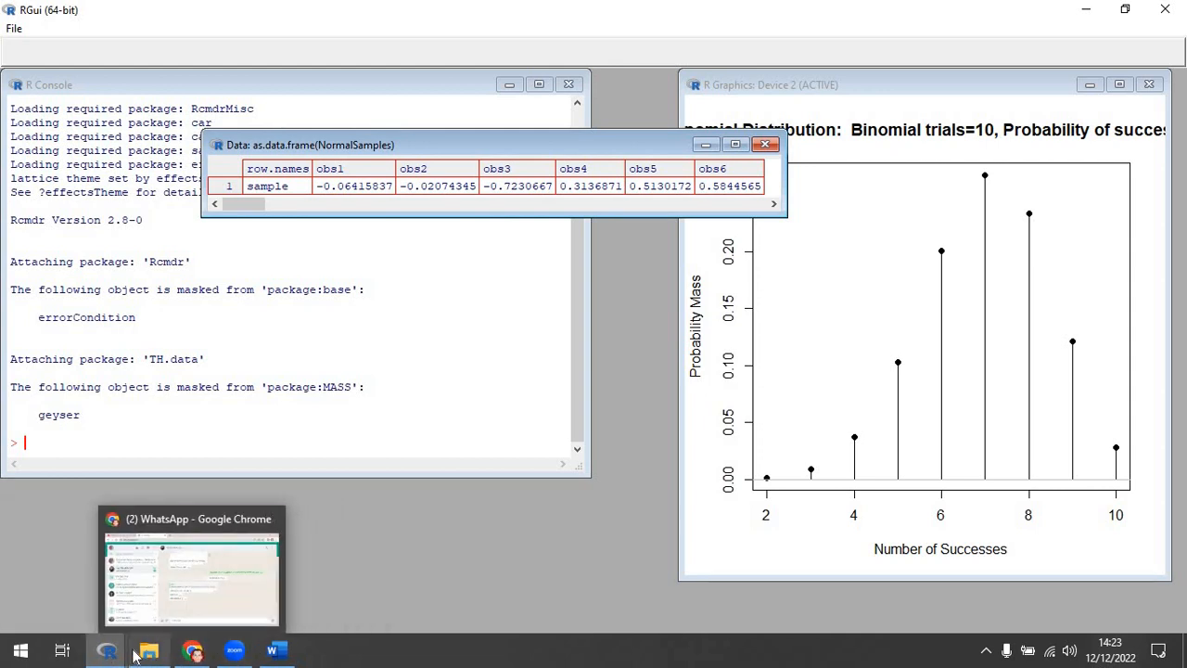
mouse_move(128, 656)
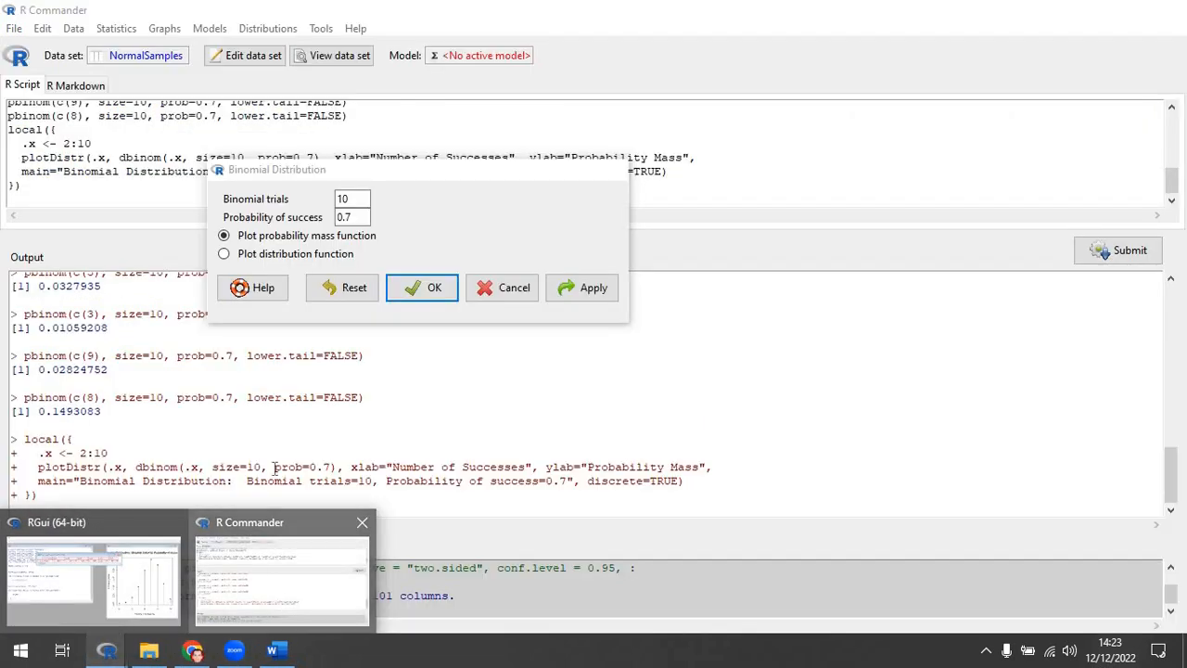
left_click(275, 593)
left_click(496, 289)
- Draw one sample of 20 observations from a binomial distribution with 20 trials and success probability 0.7 into BinomialSamples, including sample means
left_click(267, 28)
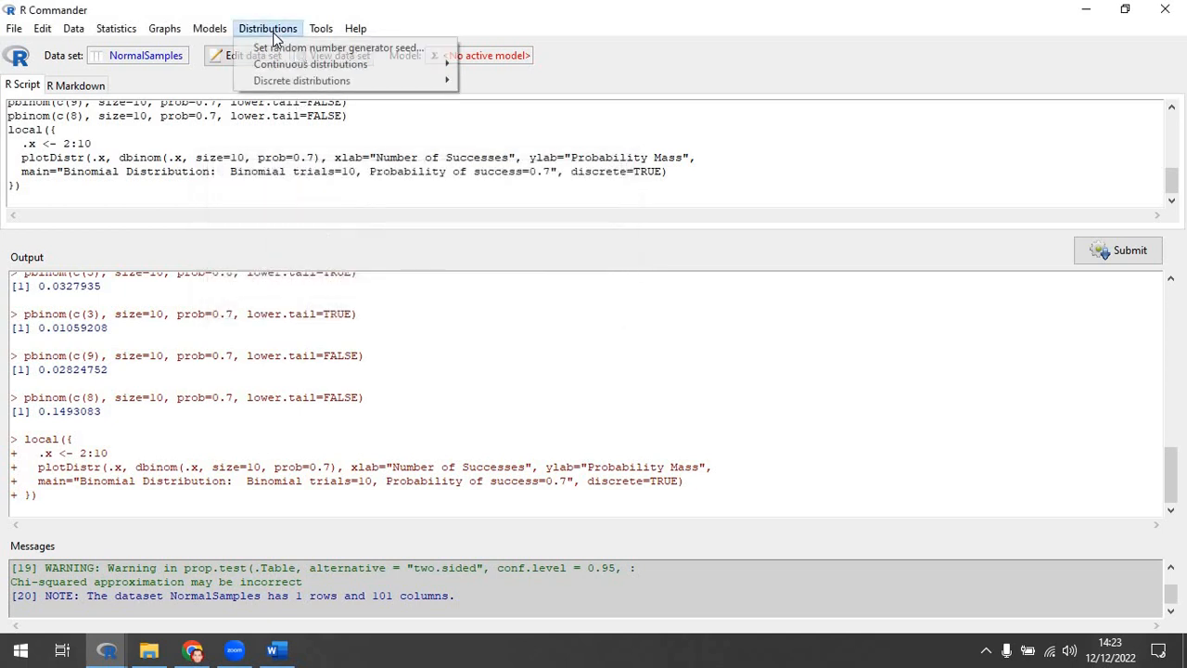
mouse_move(303, 69)
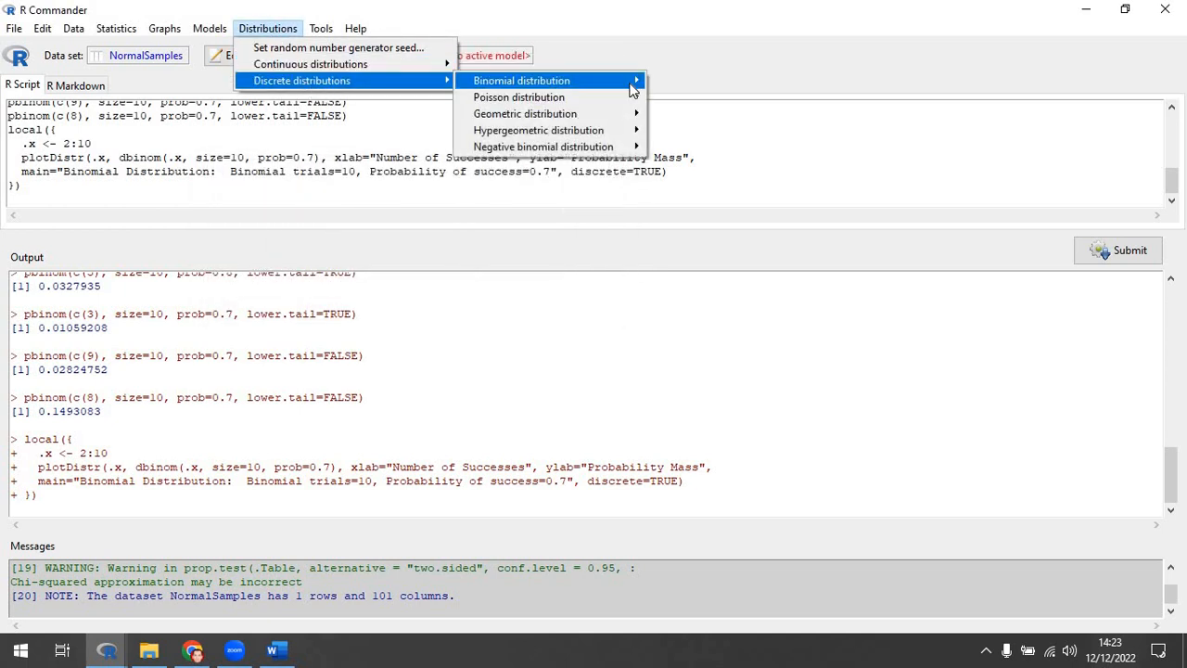
mouse_move(630, 83)
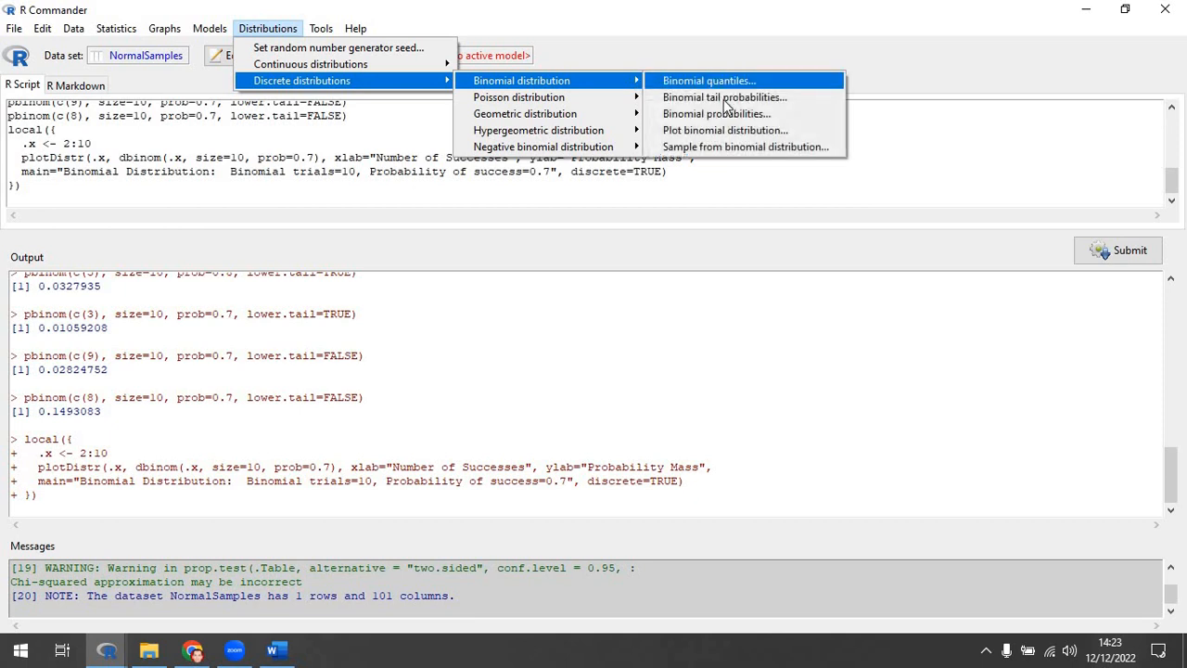
left_click(741, 146)
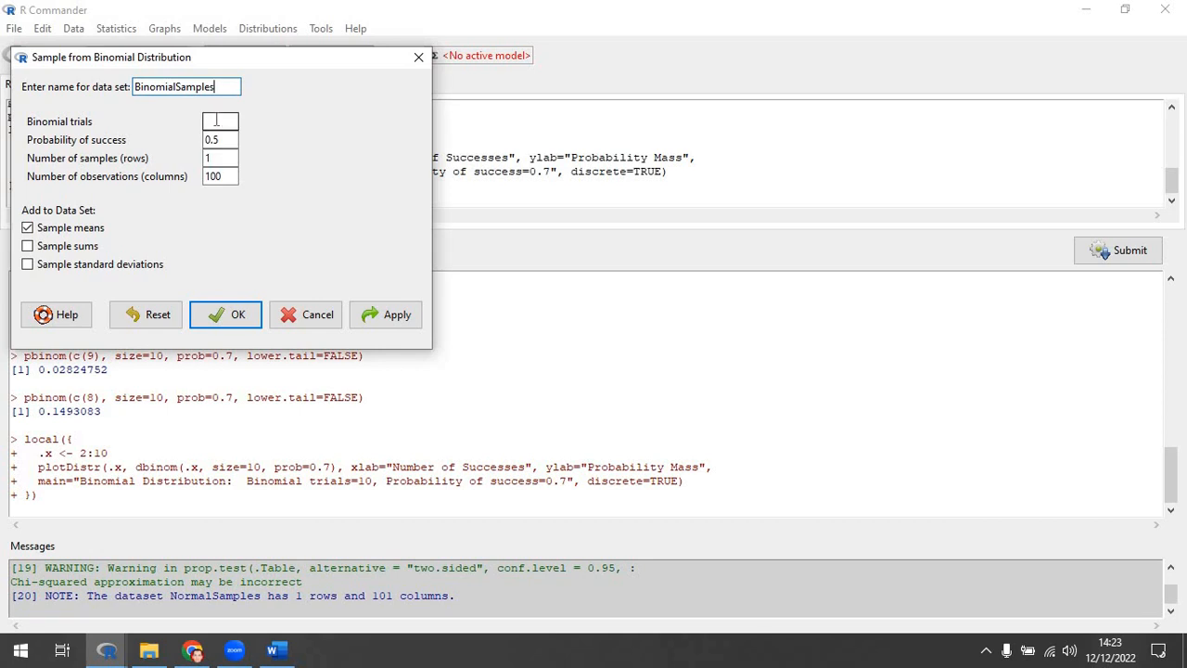
left_click(216, 123)
type("20")
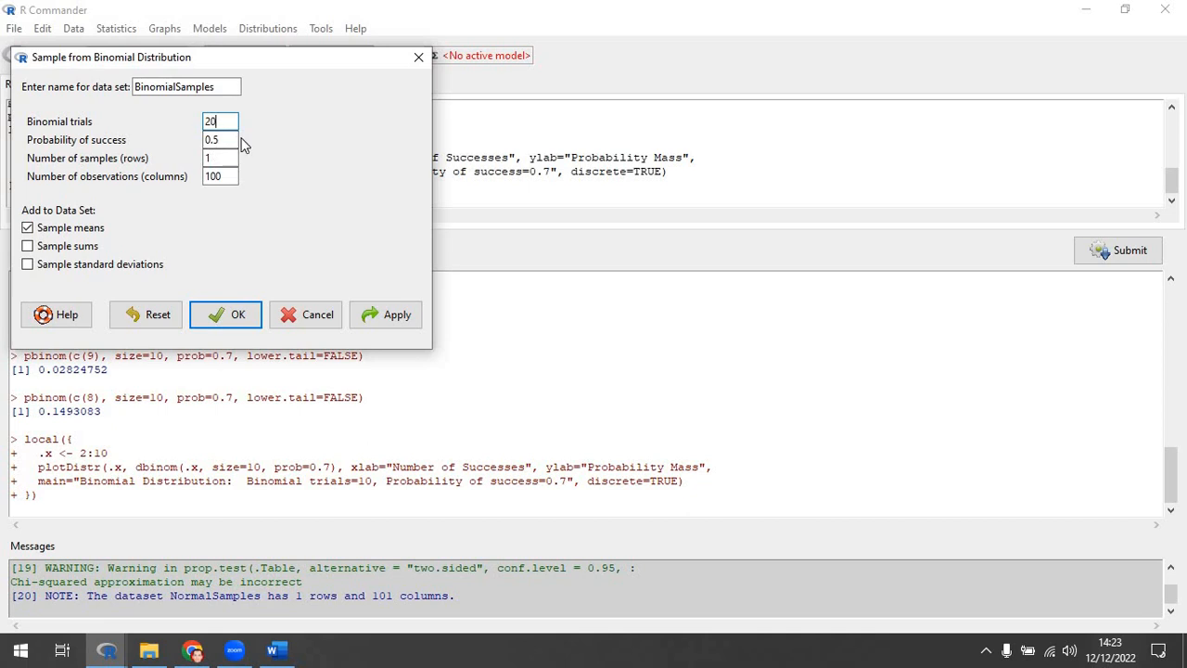
left_click(230, 139)
left_click(226, 177)
left_click_drag(227, 177, 188, 177)
key("BackSpace")
type("20")
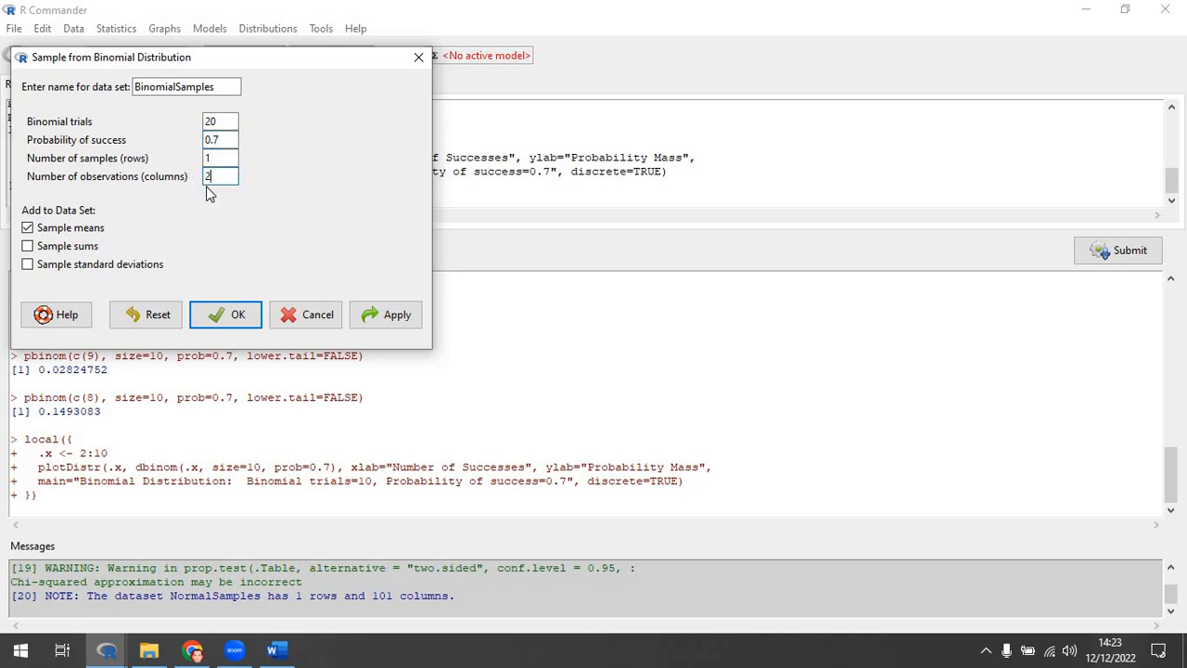
left_click(404, 325)
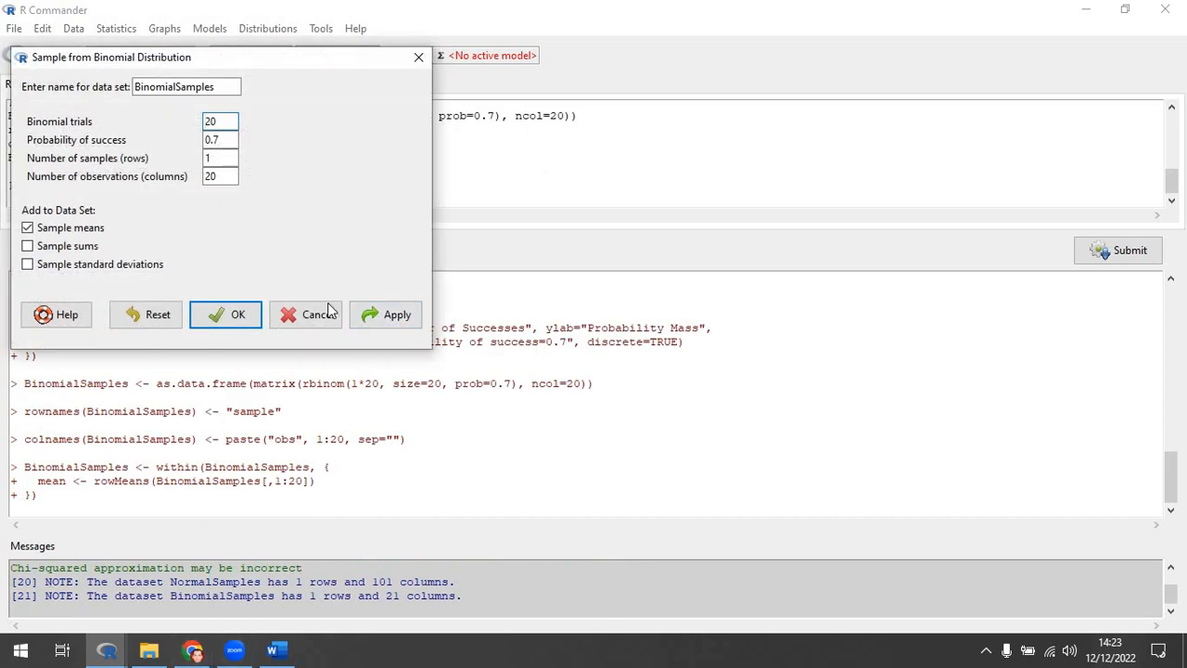
left_click(303, 318)
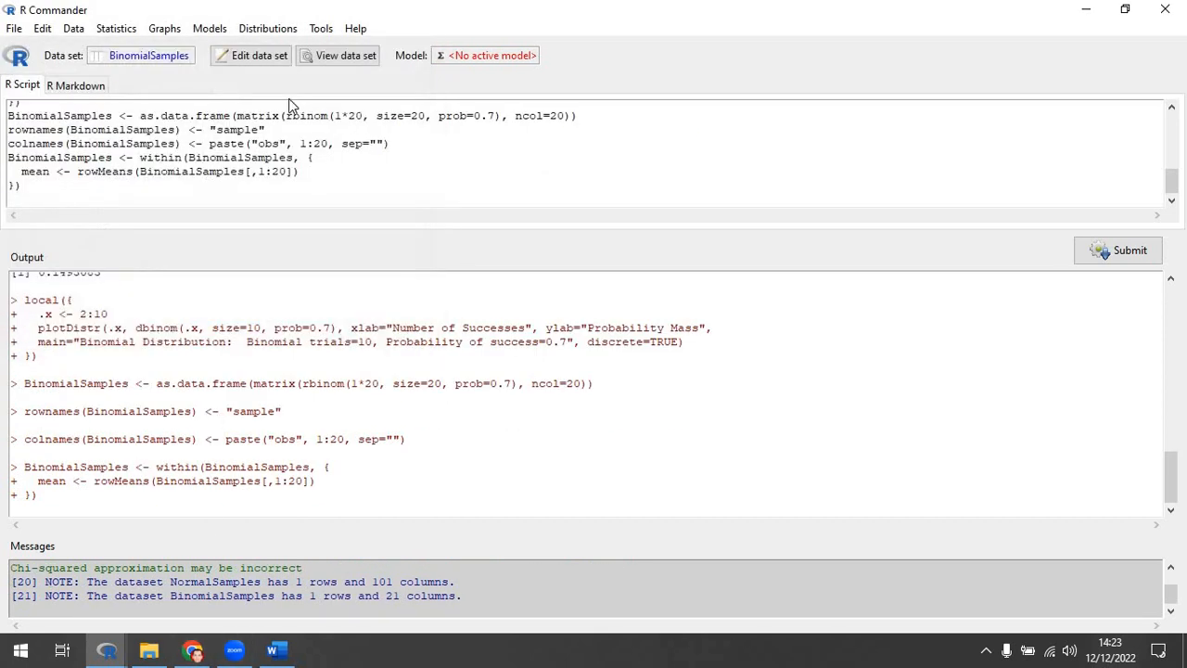
- View the BinomialSamples data set across all its observations to the mean column, and close the viewer
left_click(262, 31)
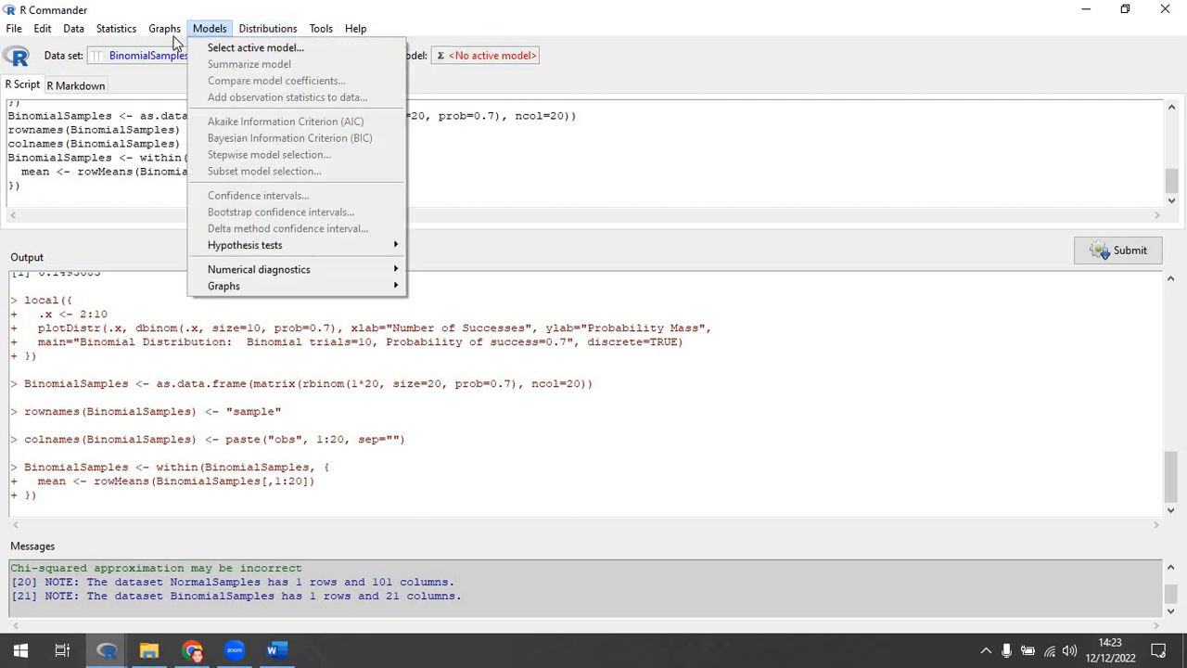
left_click(362, 93)
left_click(343, 57)
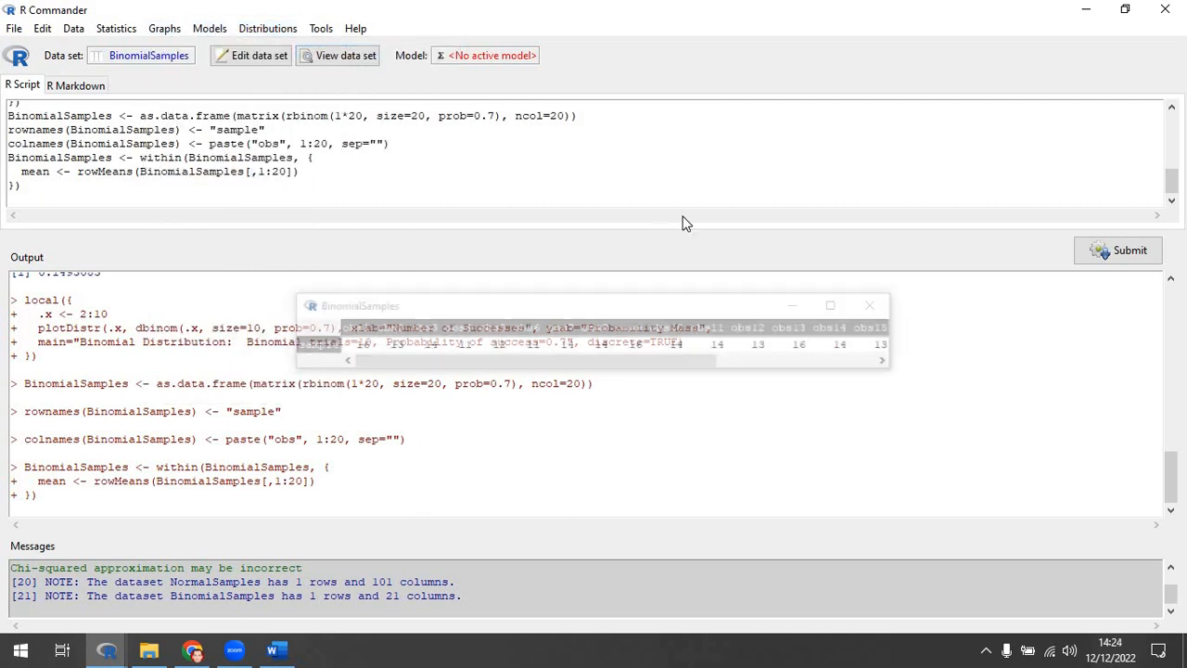
left_click_drag(371, 362, 534, 361)
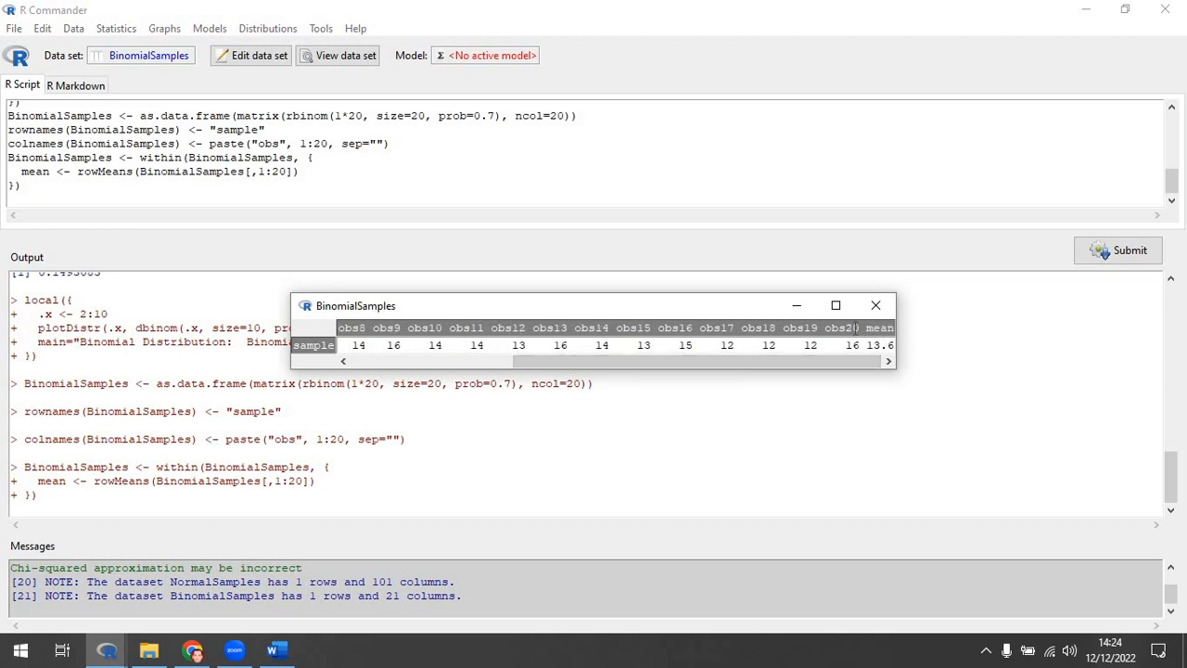
left_click_drag(847, 366, 408, 374)
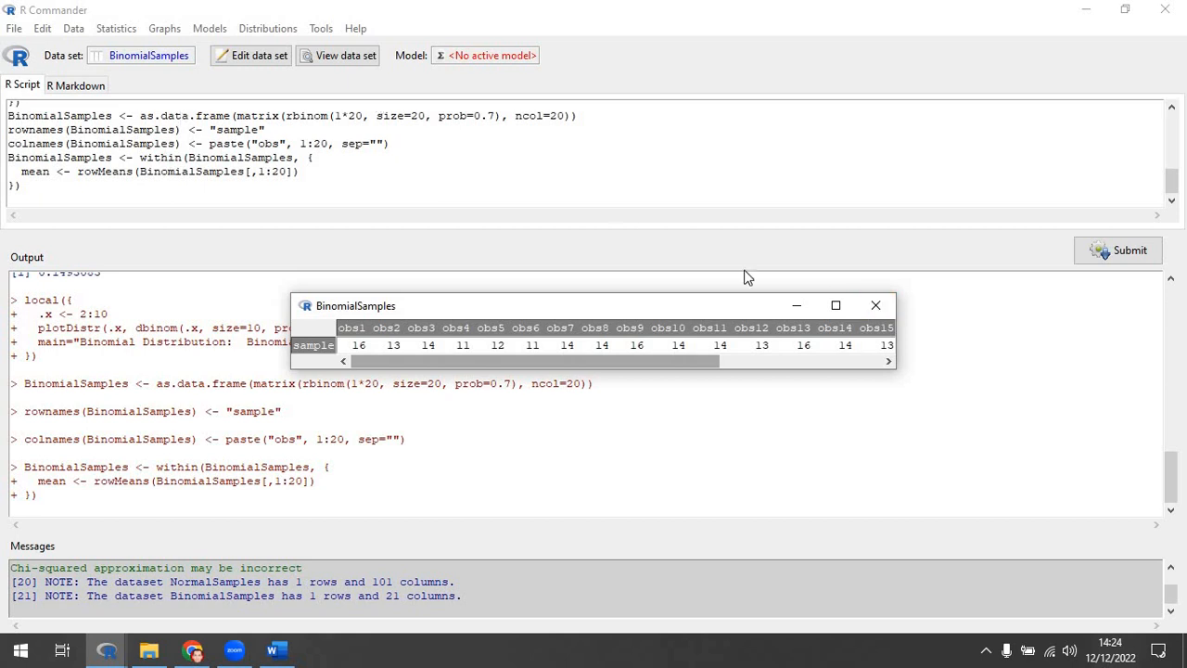
left_click(877, 305)
left_click(267, 28)
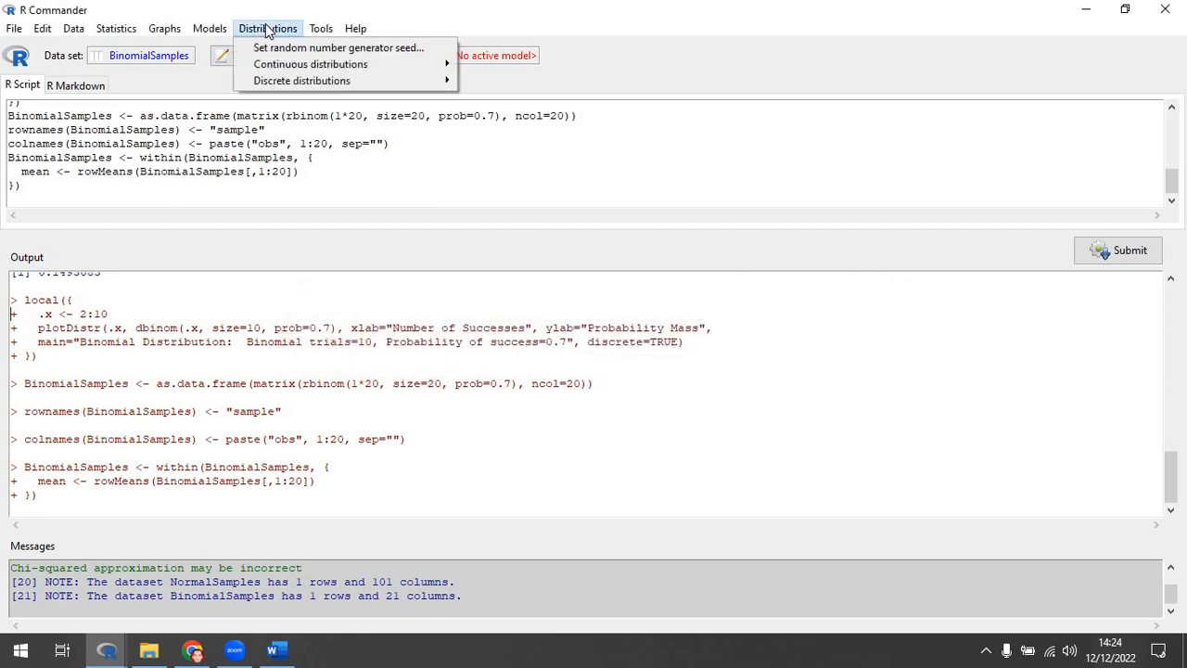
mouse_move(326, 85)
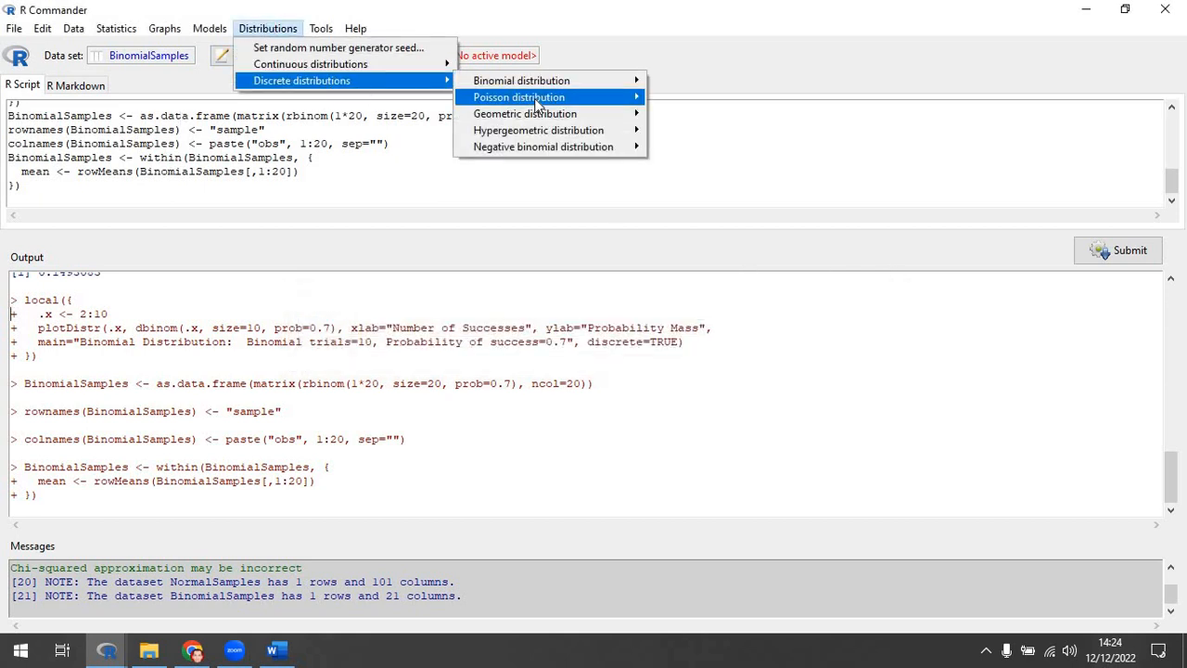
mouse_move(631, 98)
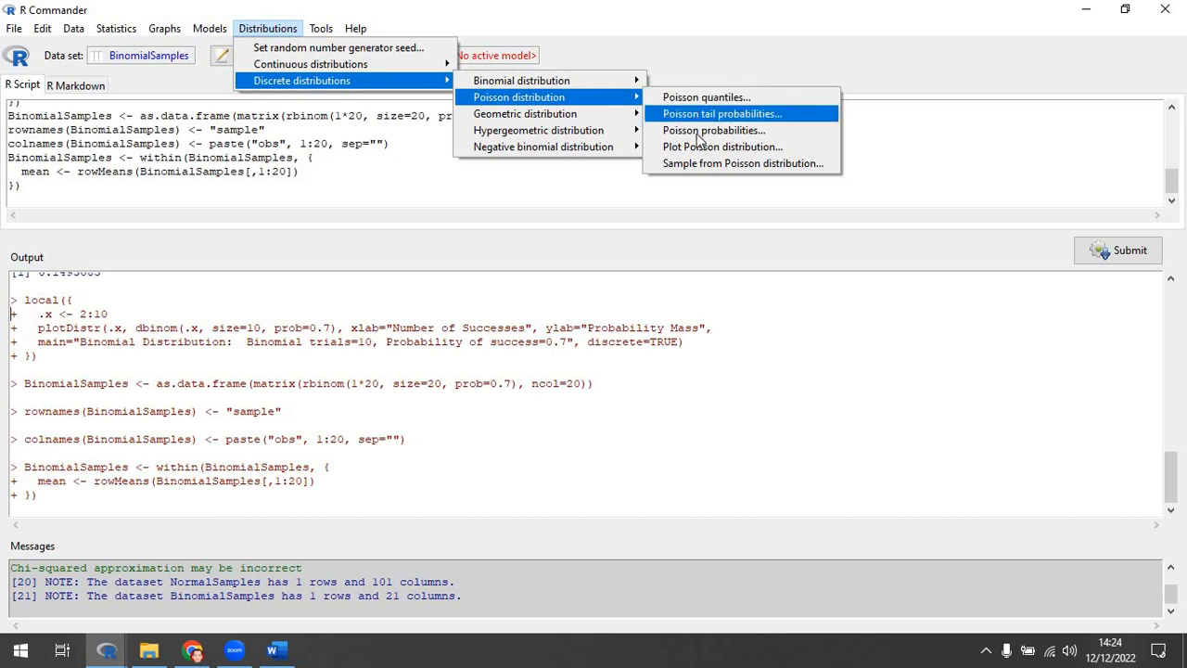
left_click(697, 131)
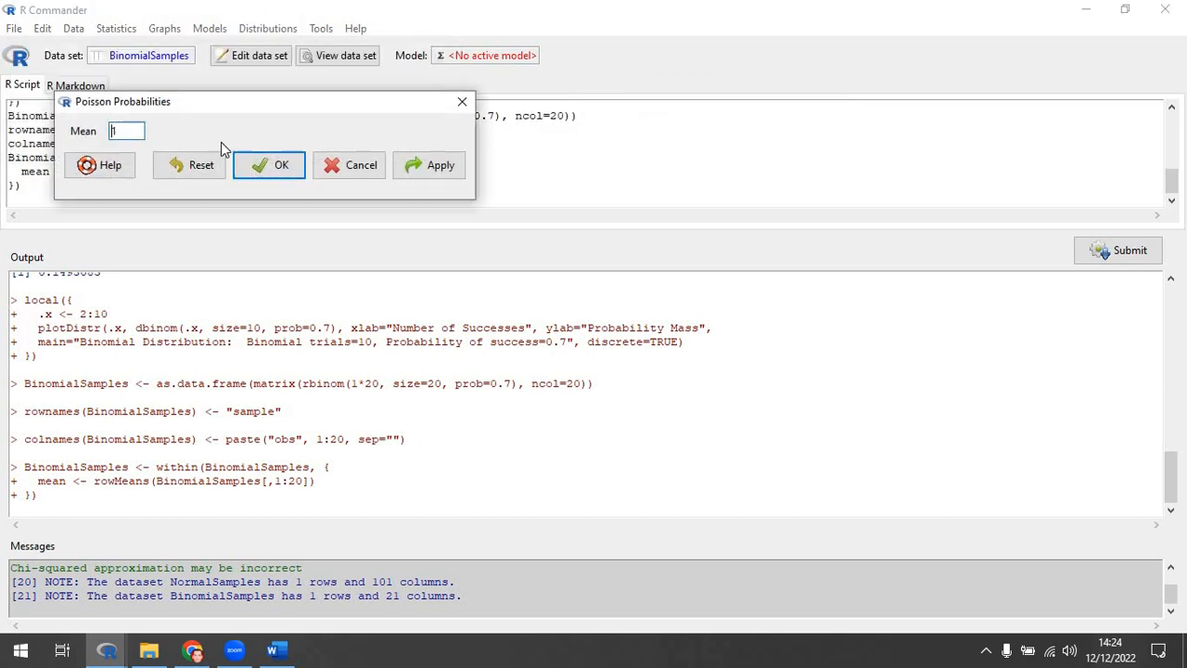
key("Escape")
- Compute the lower-tail Poisson probability for value 6 with a mean of 7
left_click(268, 28)
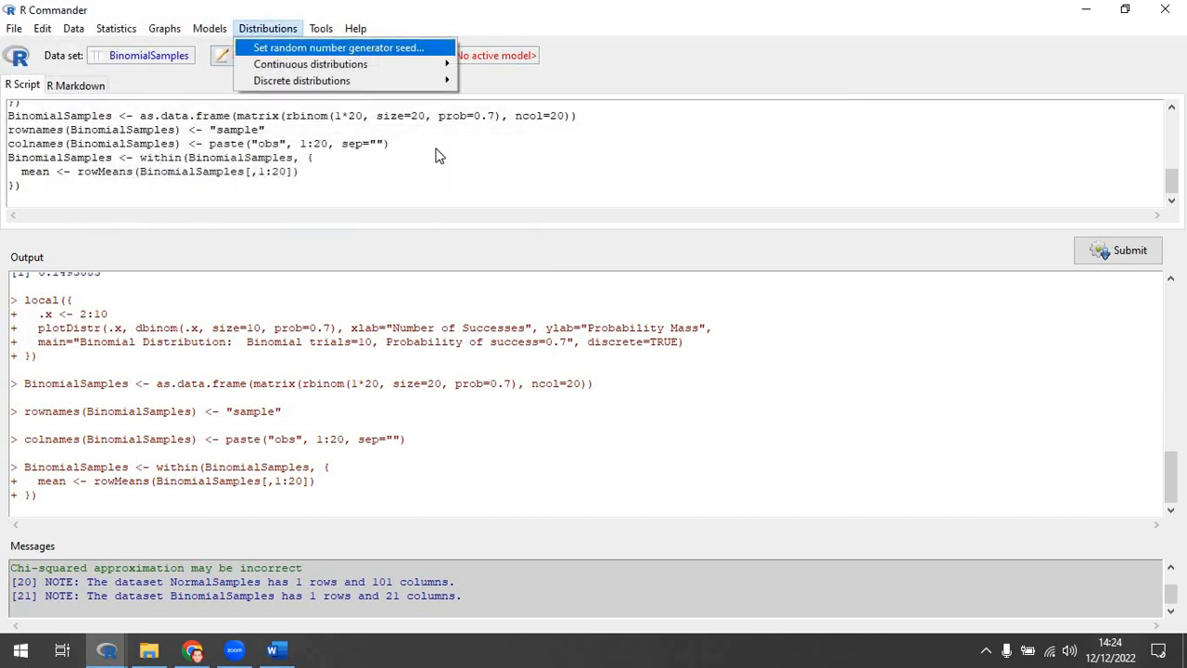
mouse_move(402, 67)
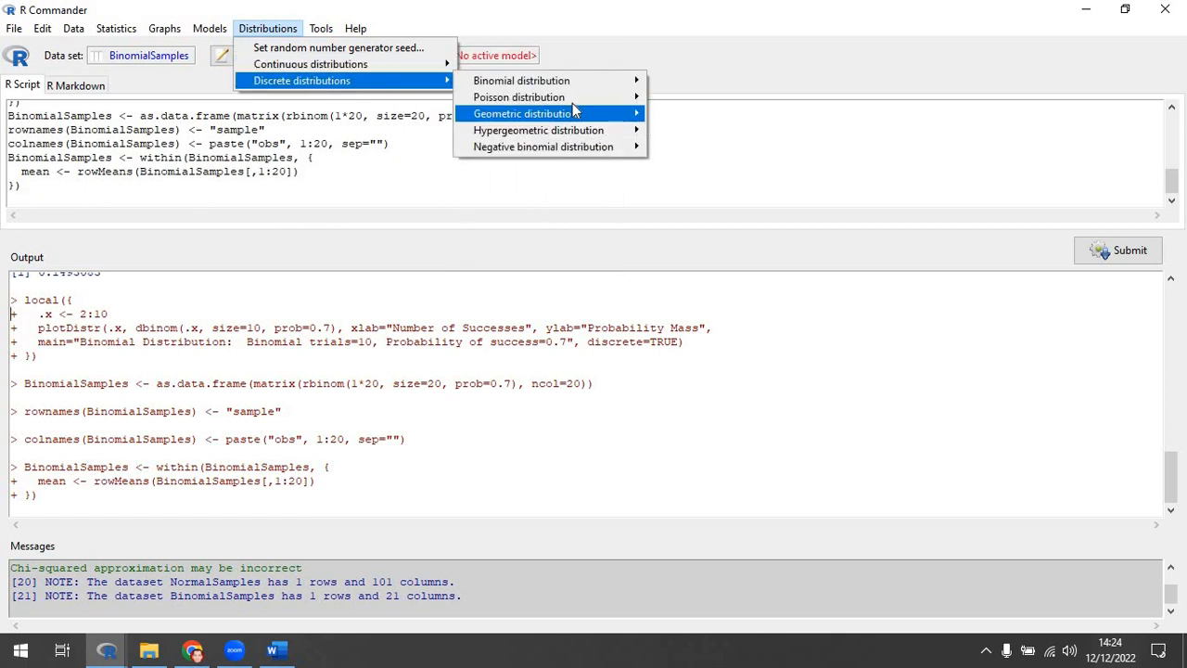
mouse_move(596, 100)
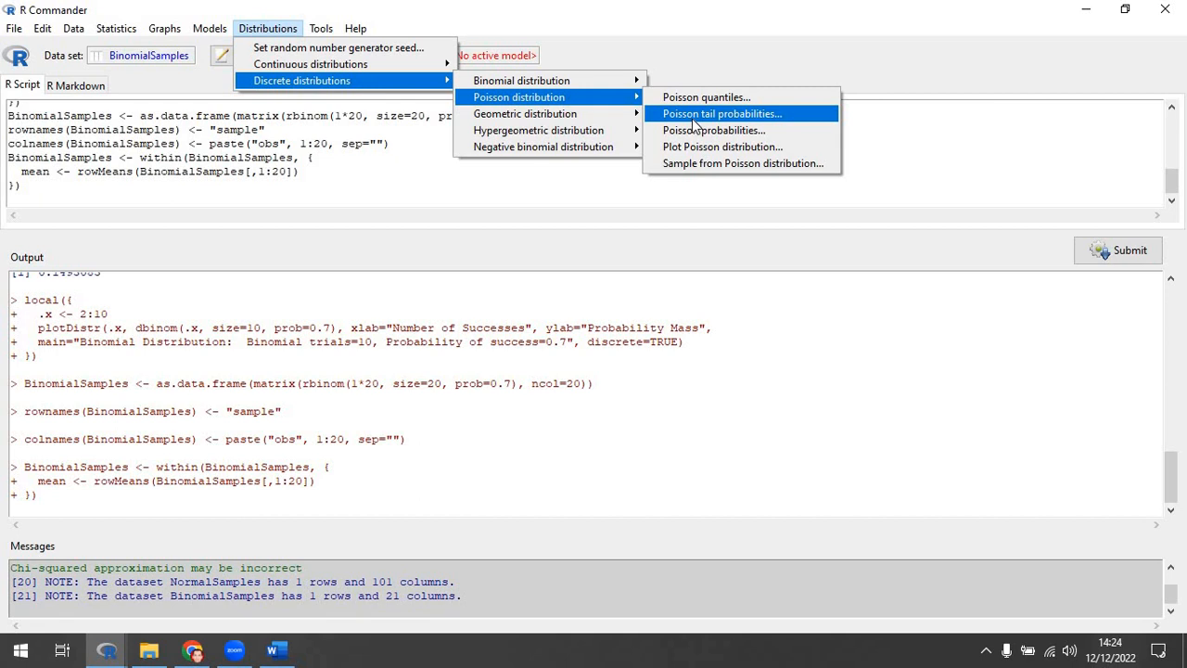
left_click(692, 116)
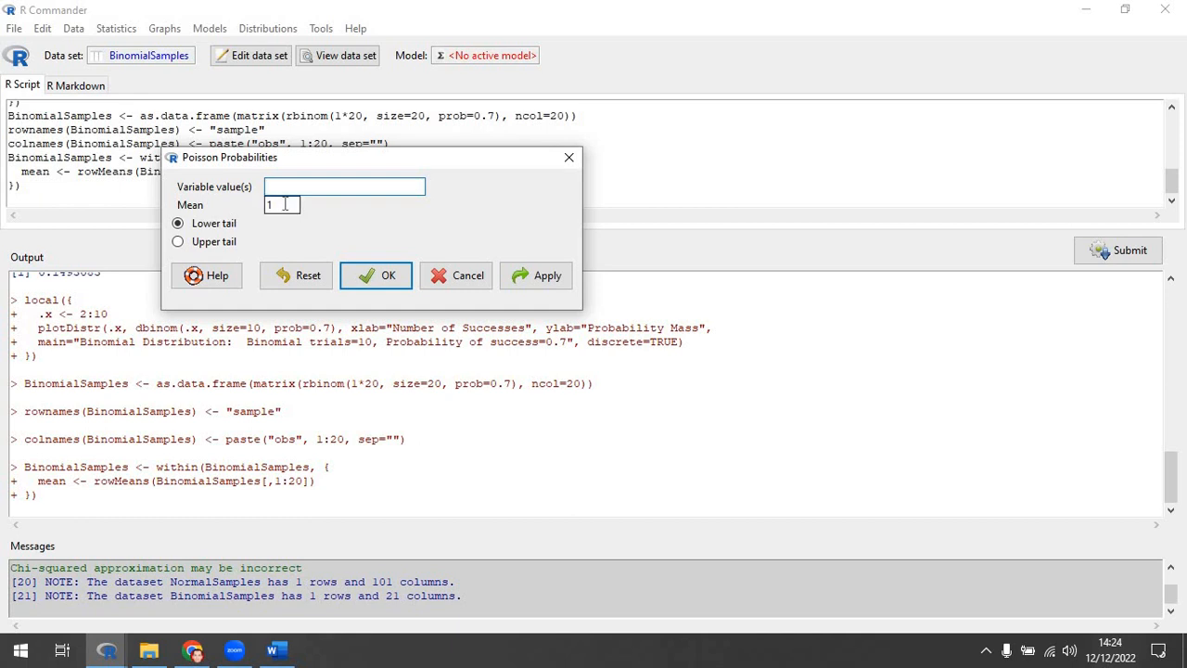
double_click(289, 205)
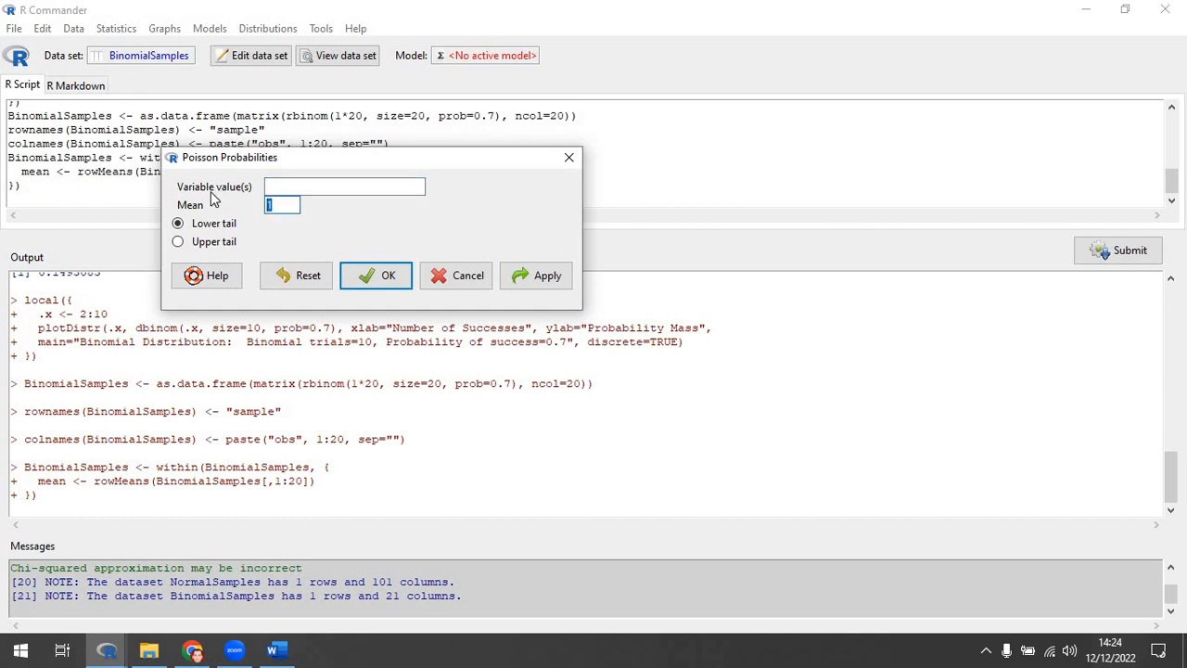
type("7")
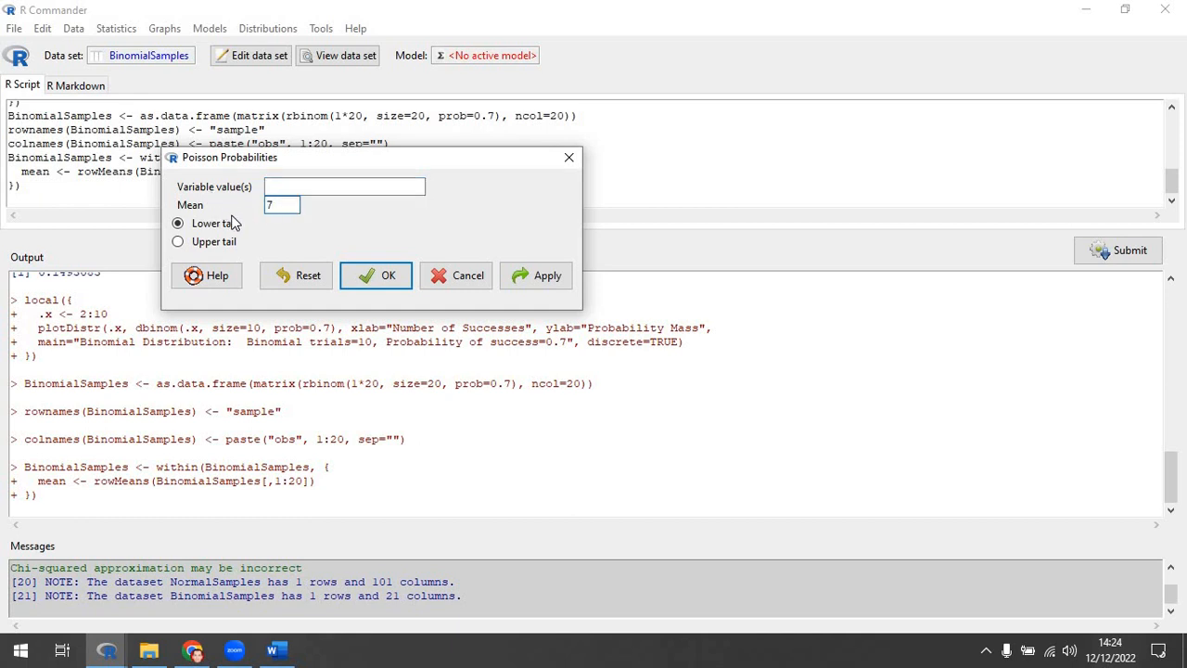
left_click(276, 189)
type("6")
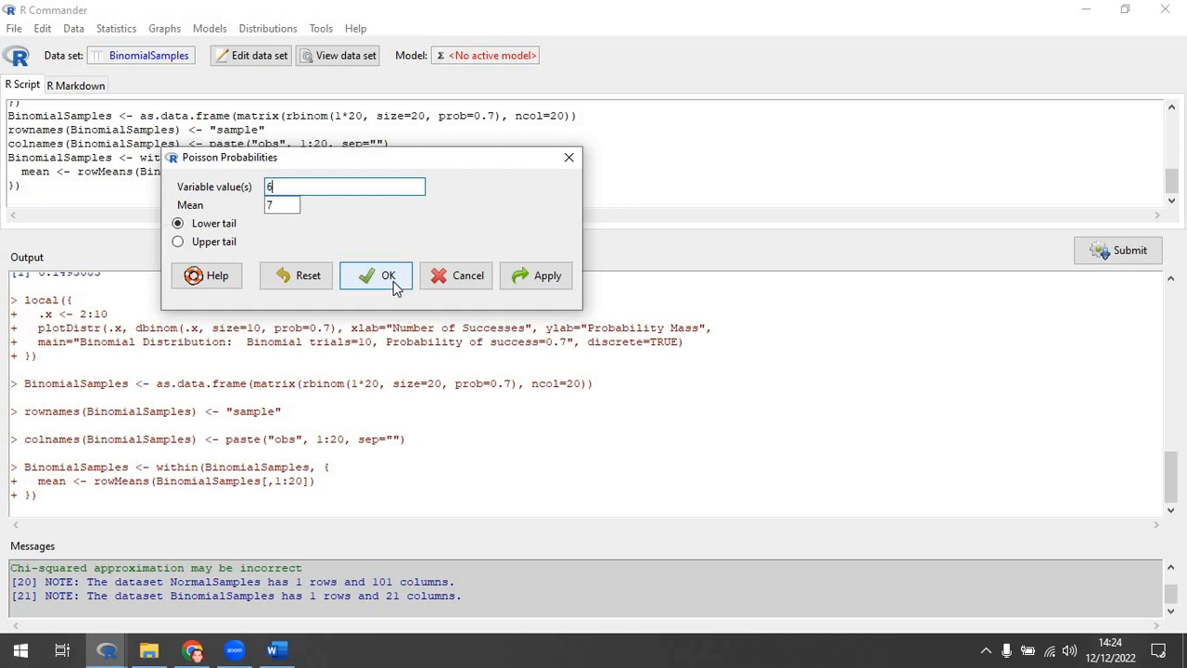
left_click(388, 276)
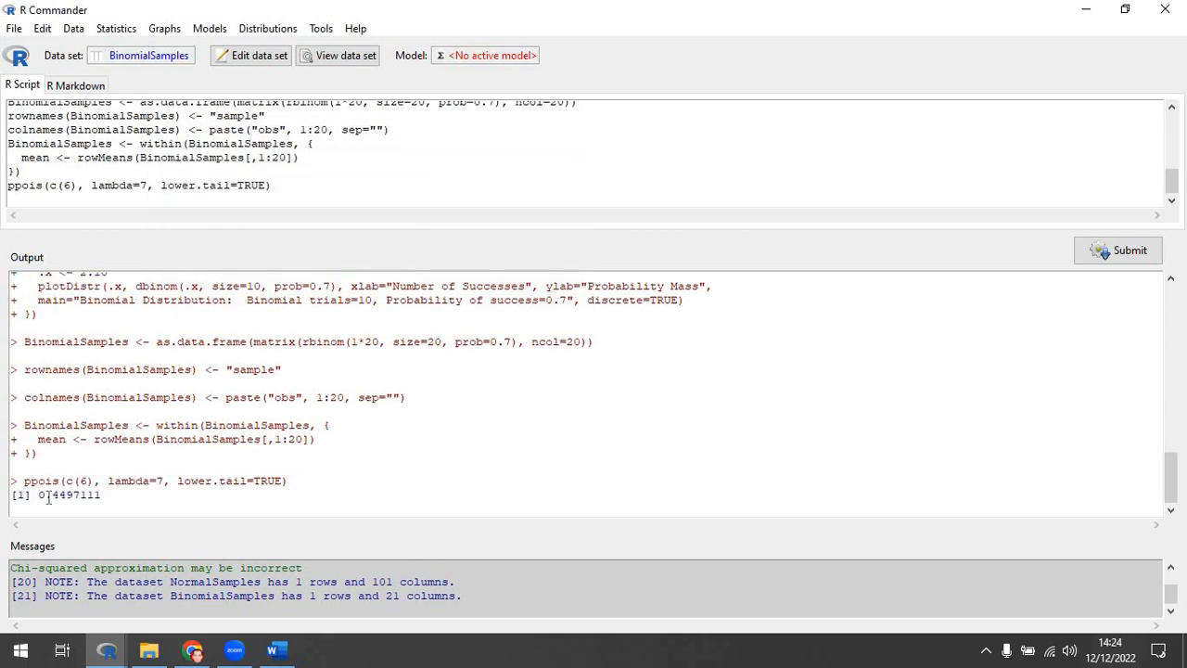
left_click_drag(46, 498, 102, 498)
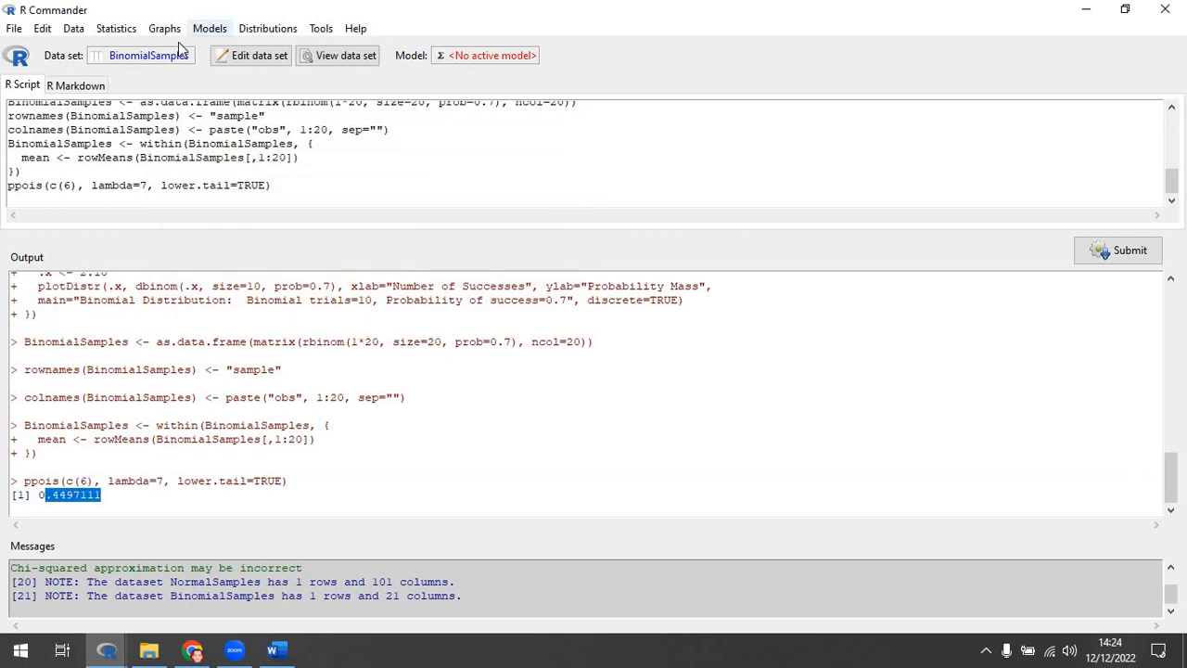
left_click(209, 32)
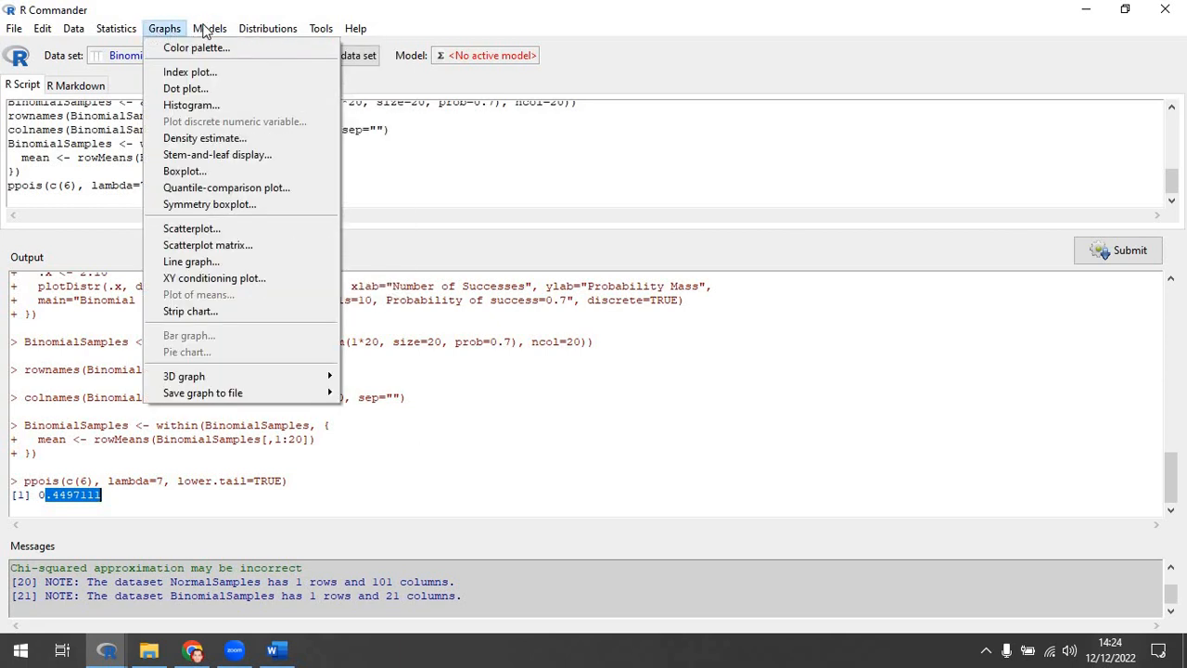
mouse_move(206, 32)
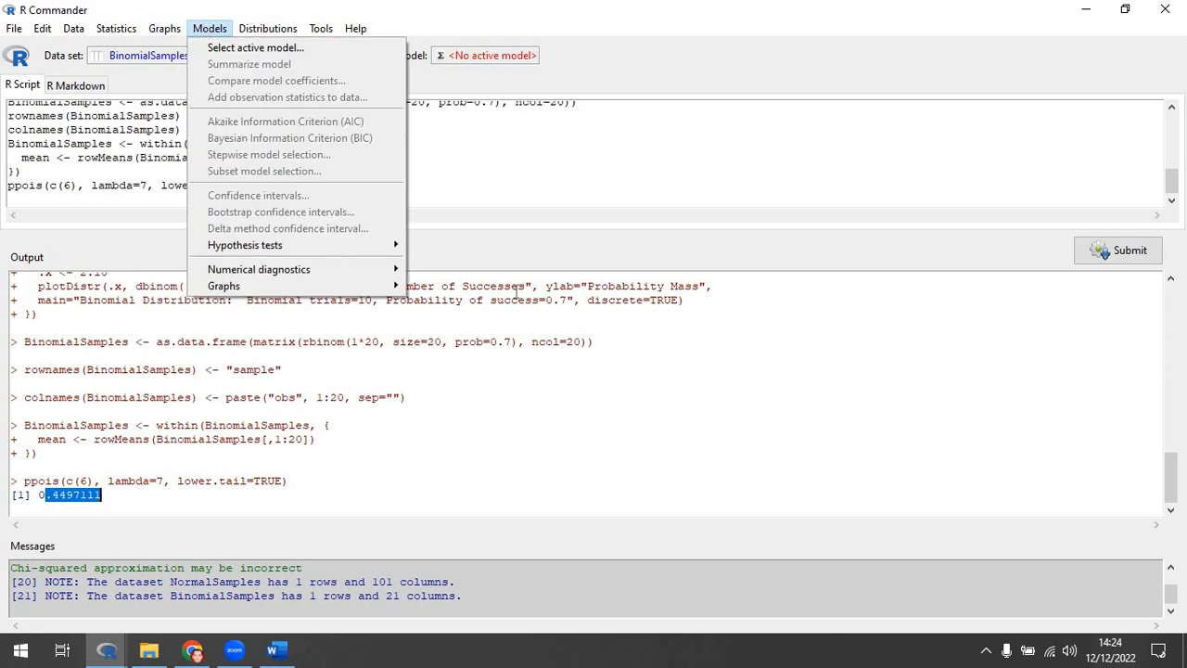
left_click_drag(11, 369, 406, 397)
- Generate the table of geometric probabilities for a success probability of 0.7 and close the dialog
left_click(267, 29)
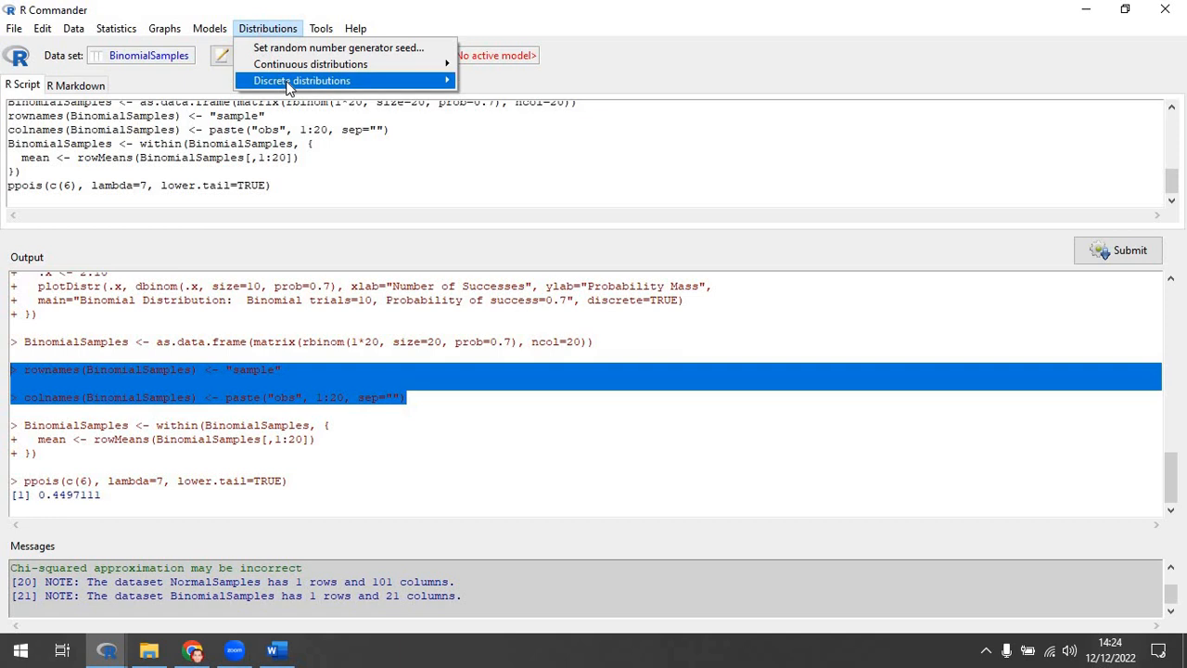
mouse_move(288, 84)
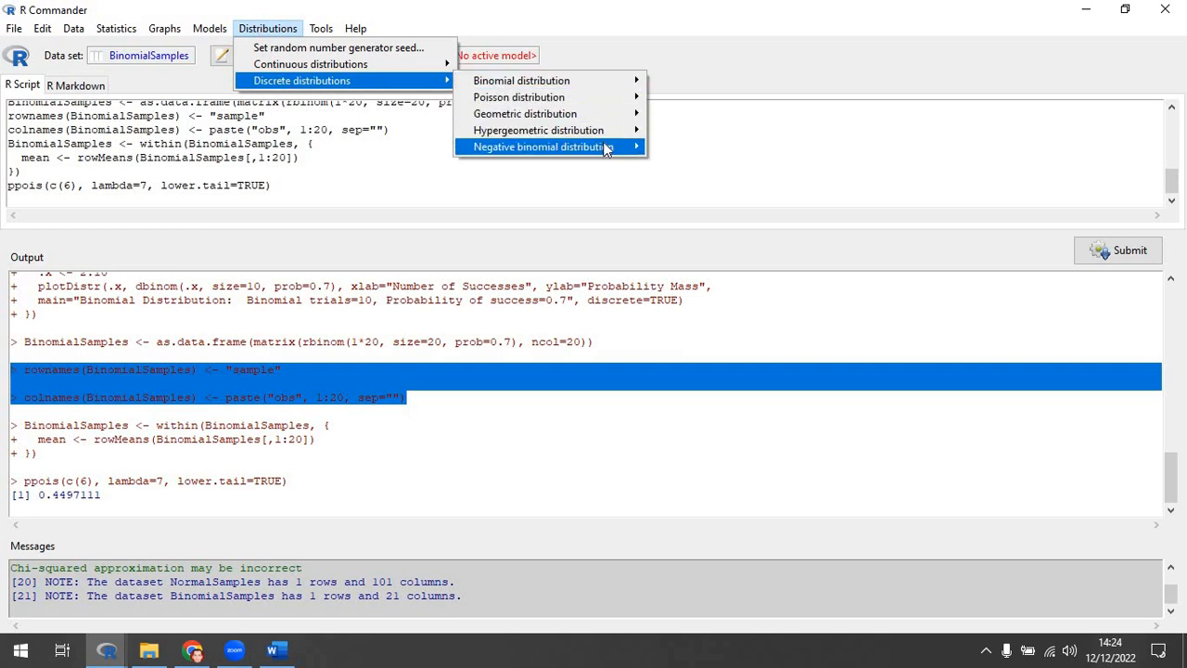
mouse_move(606, 114)
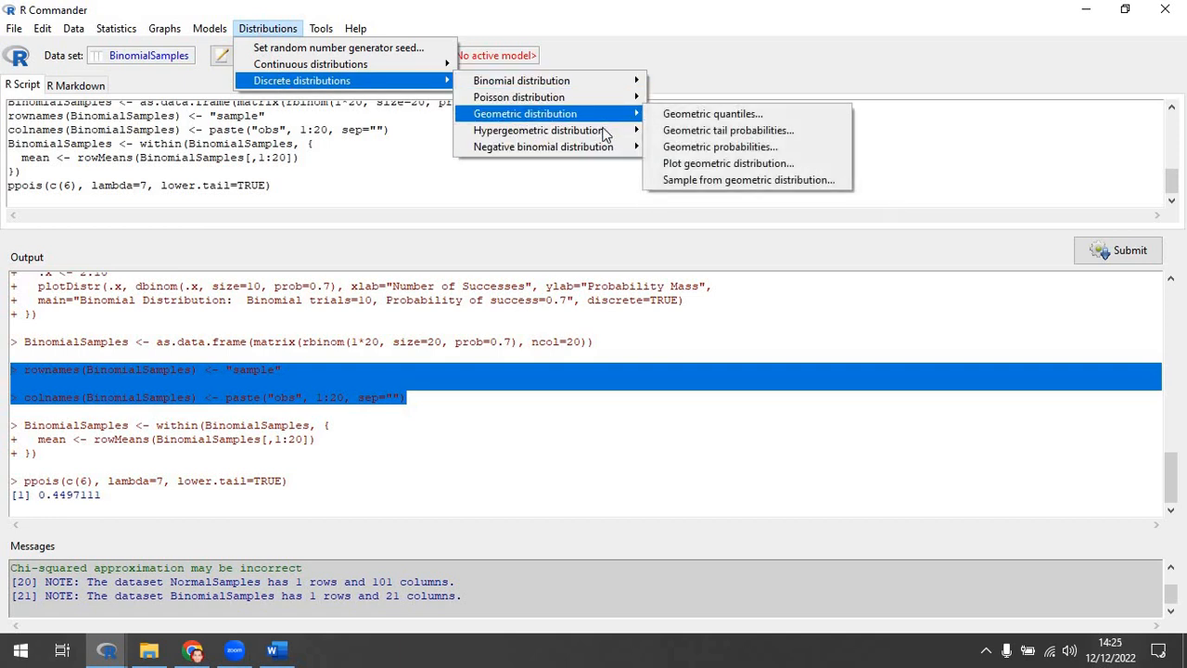
mouse_move(621, 135)
left_click(719, 146)
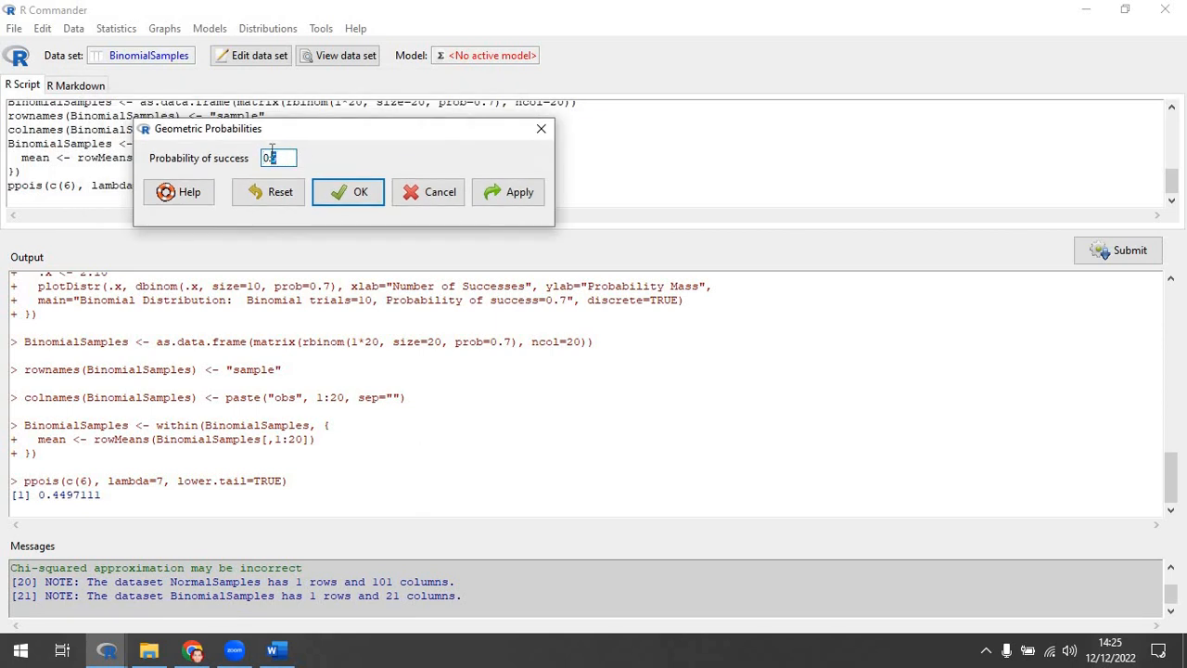
type("7")
left_click(509, 195)
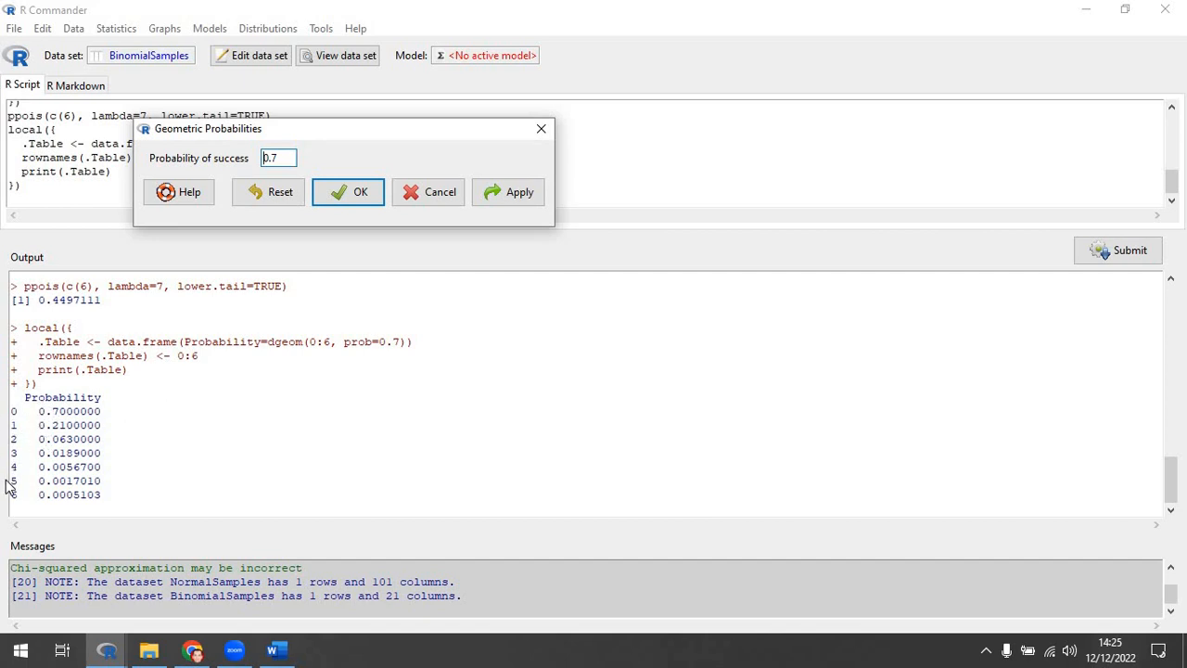
left_click(541, 128)
- Compute the lower-tail geometric probability for value 10 with a success probability of 0.75, and close the dialog
left_click(279, 28)
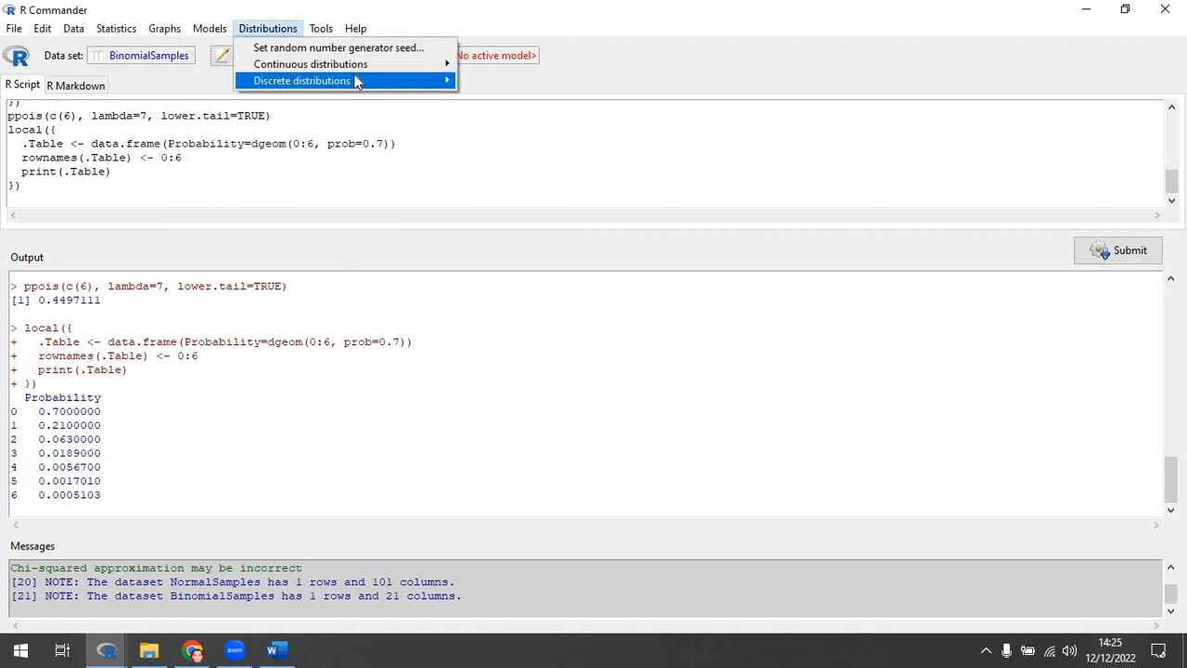
mouse_move(371, 93)
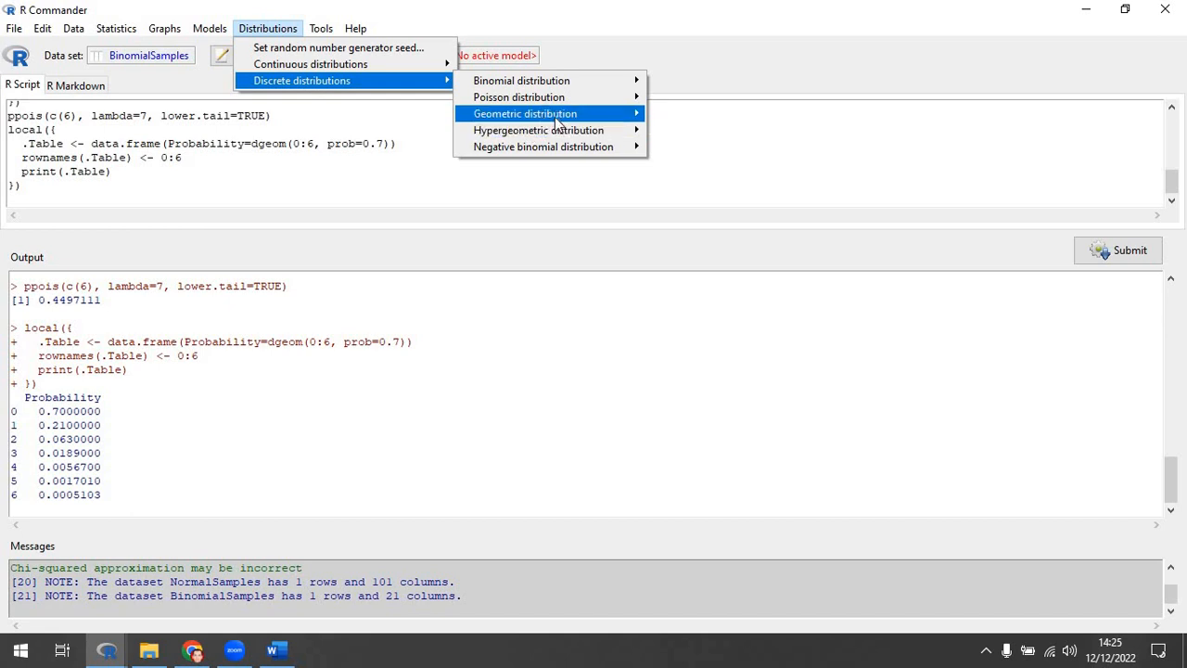
mouse_move(555, 117)
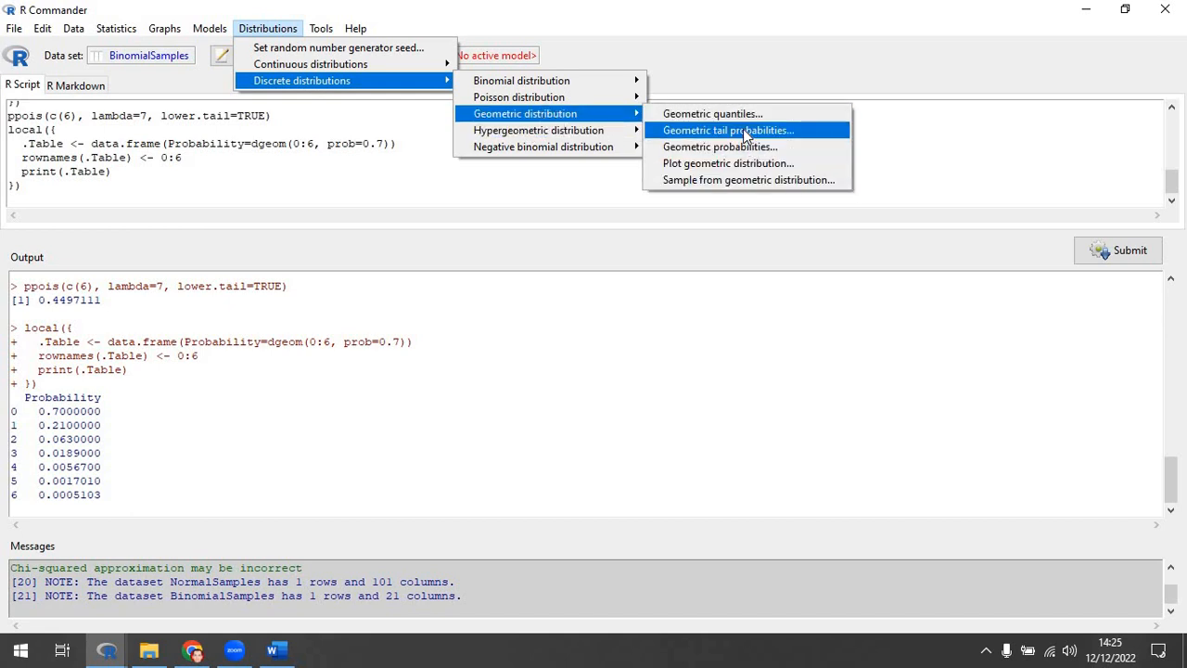
left_click(738, 132)
left_click_drag(212, 55, 491, 170)
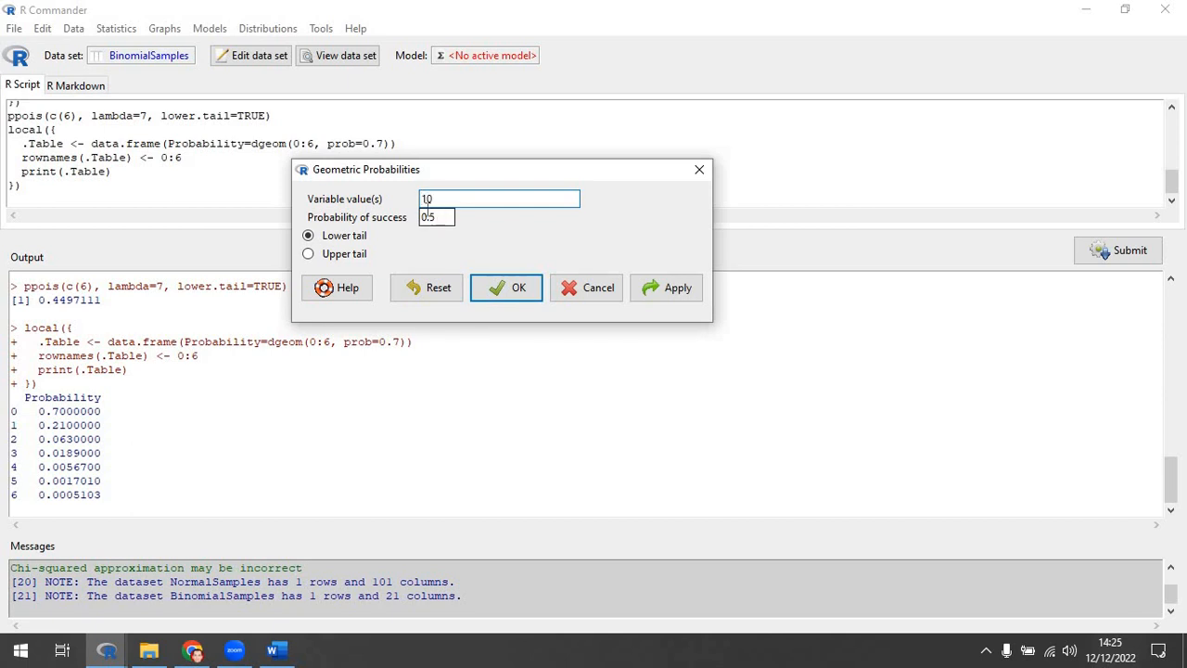
left_click_drag(422, 217, 445, 217)
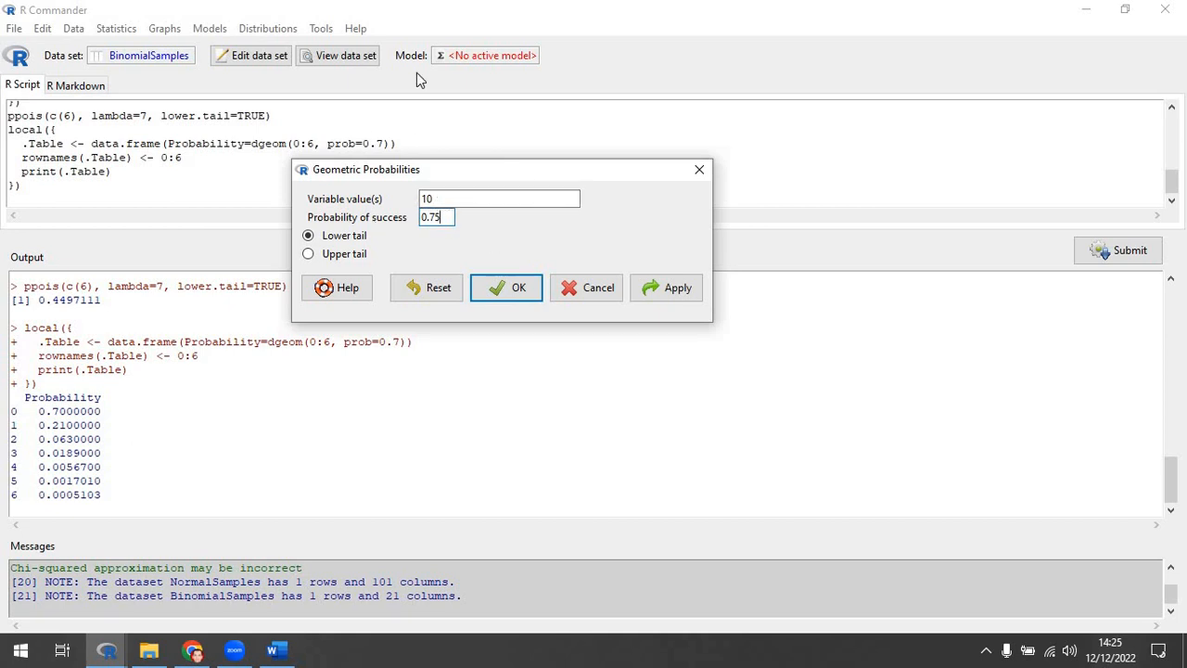
left_click(675, 302)
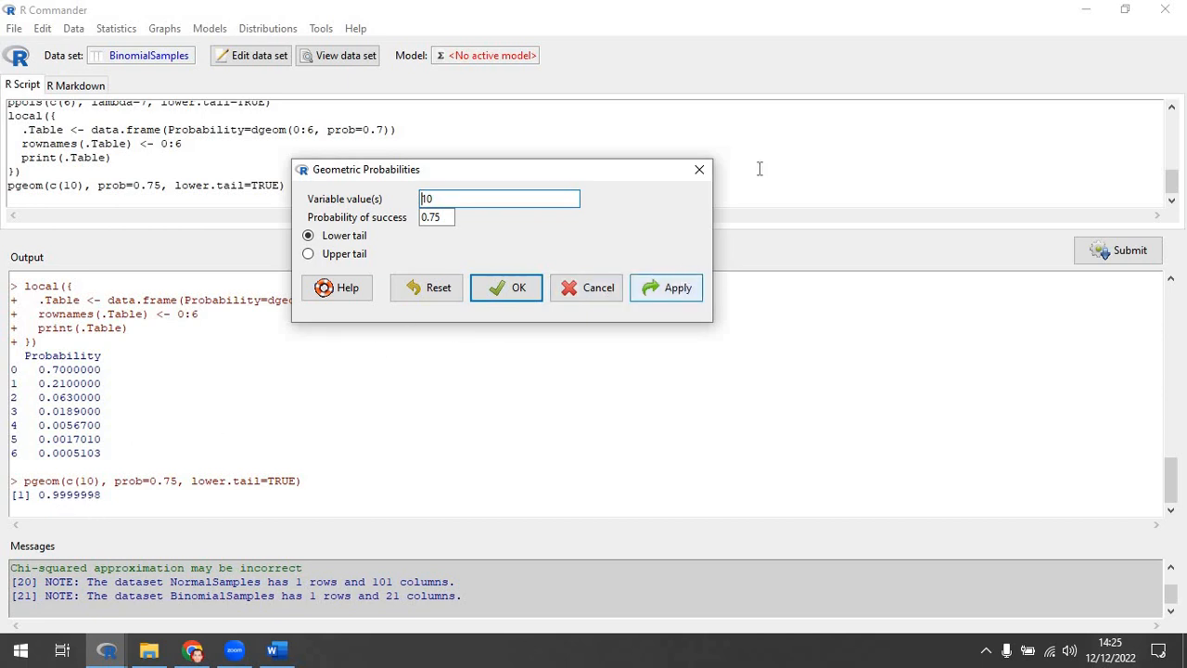
left_click(700, 171)
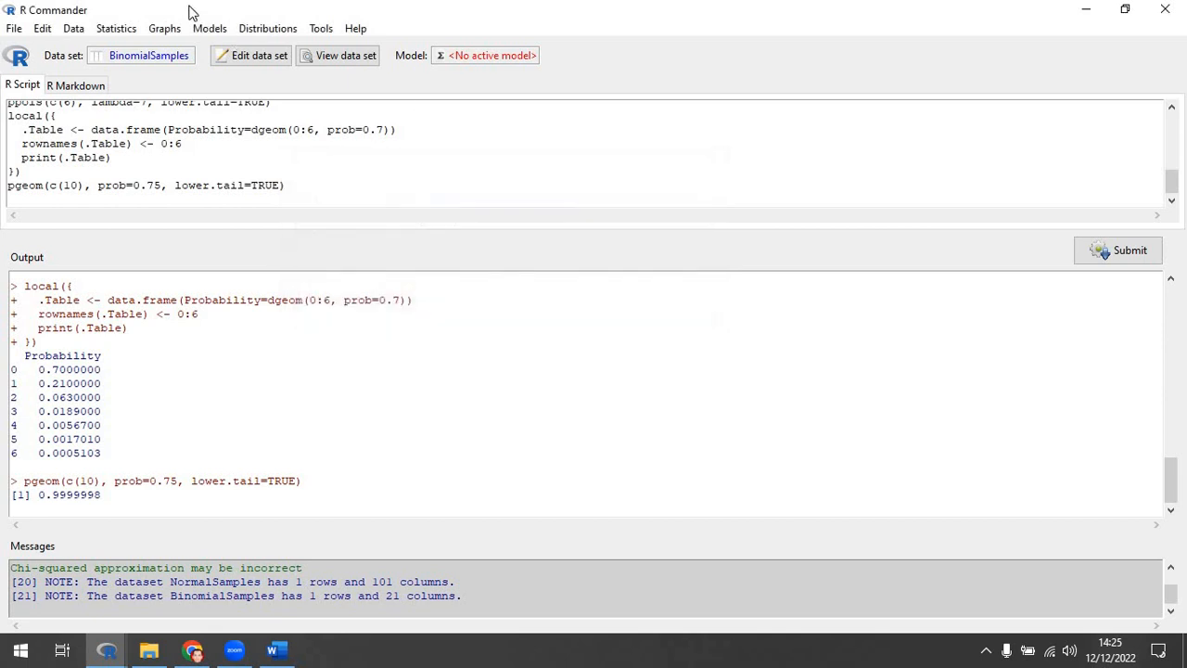
left_click(279, 28)
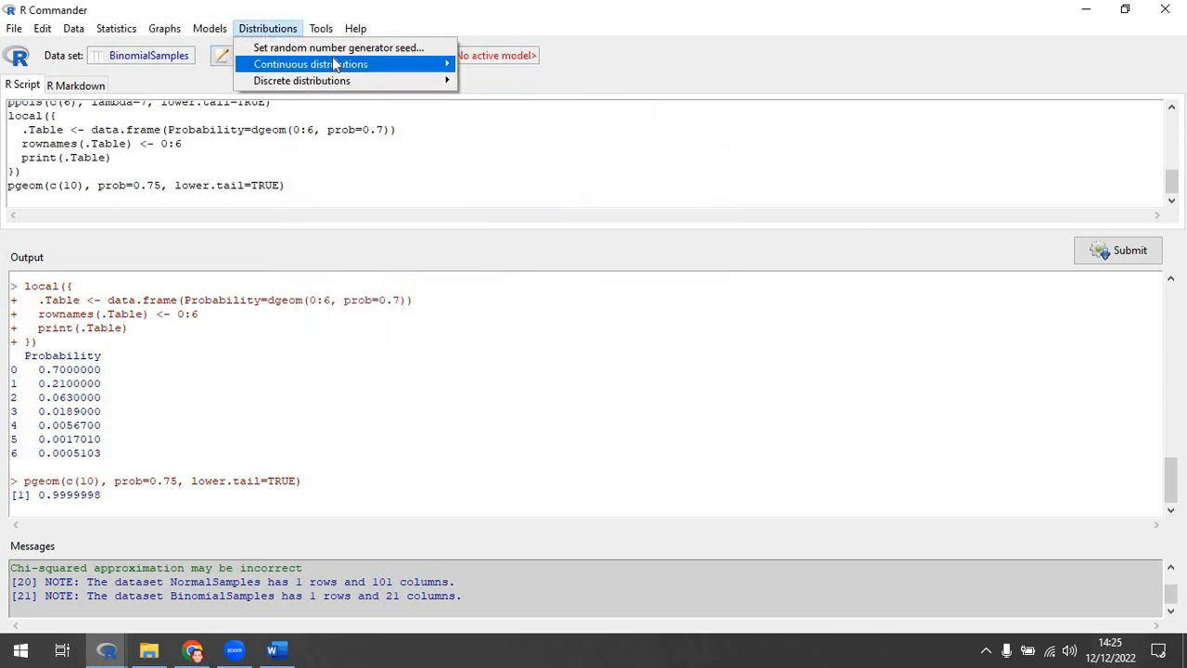
mouse_move(332, 61)
mouse_move(561, 65)
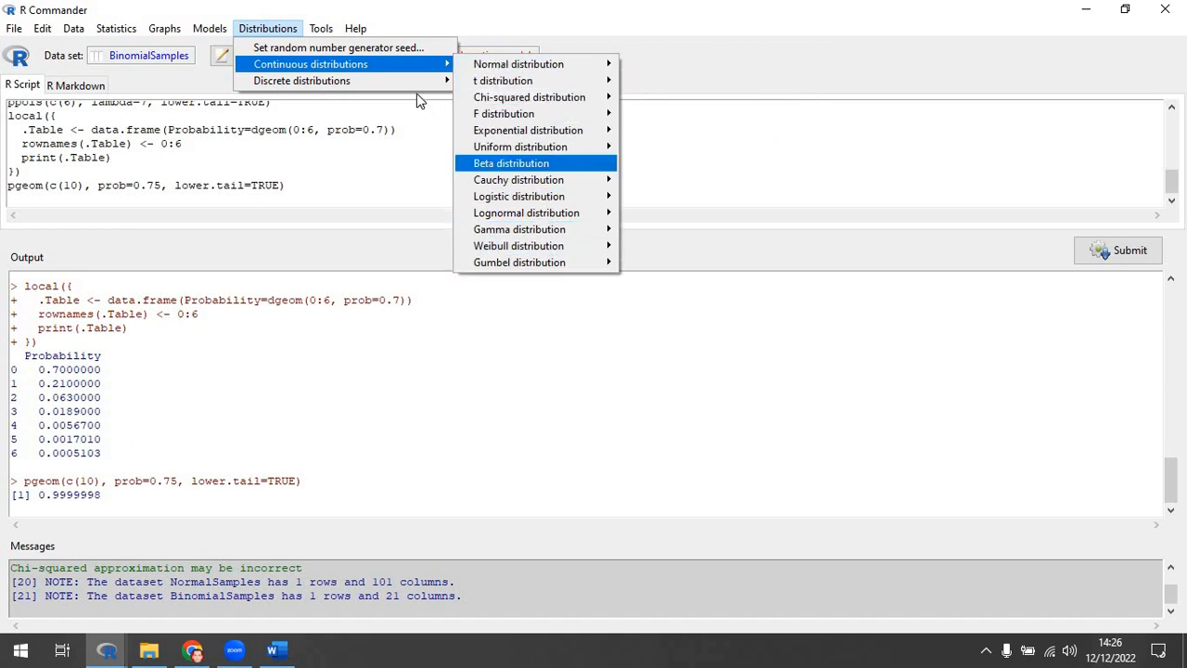
mouse_move(416, 81)
mouse_move(548, 150)
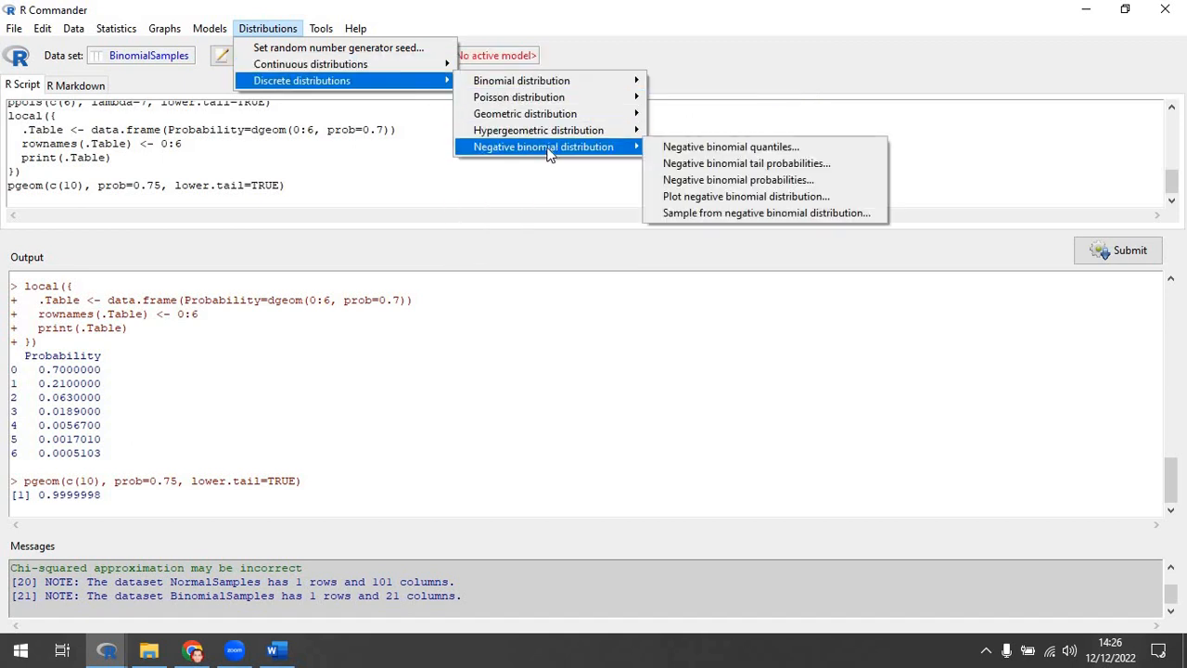
left_click(141, 171)
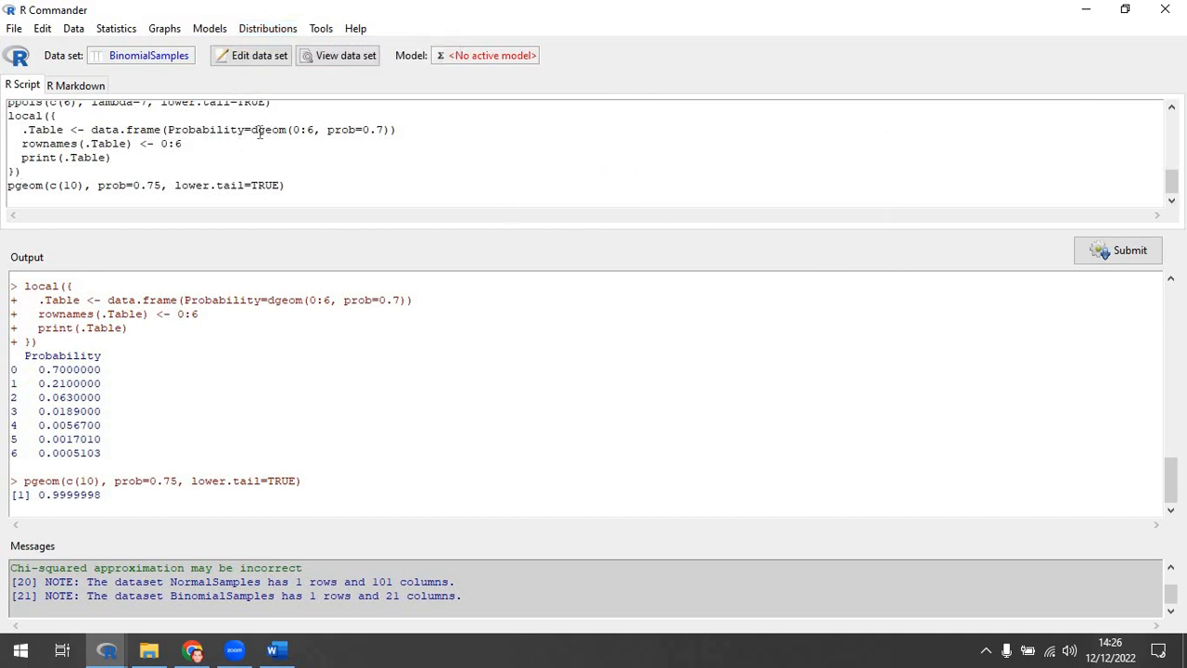
- Review the generated R script's dgeom, pnorm, qnorm, plotDistr and rnorm commands, and return to the beginning of the script
left_click_drag(260, 133, 251, 132)
scroll(1147, 139, "up", 10)
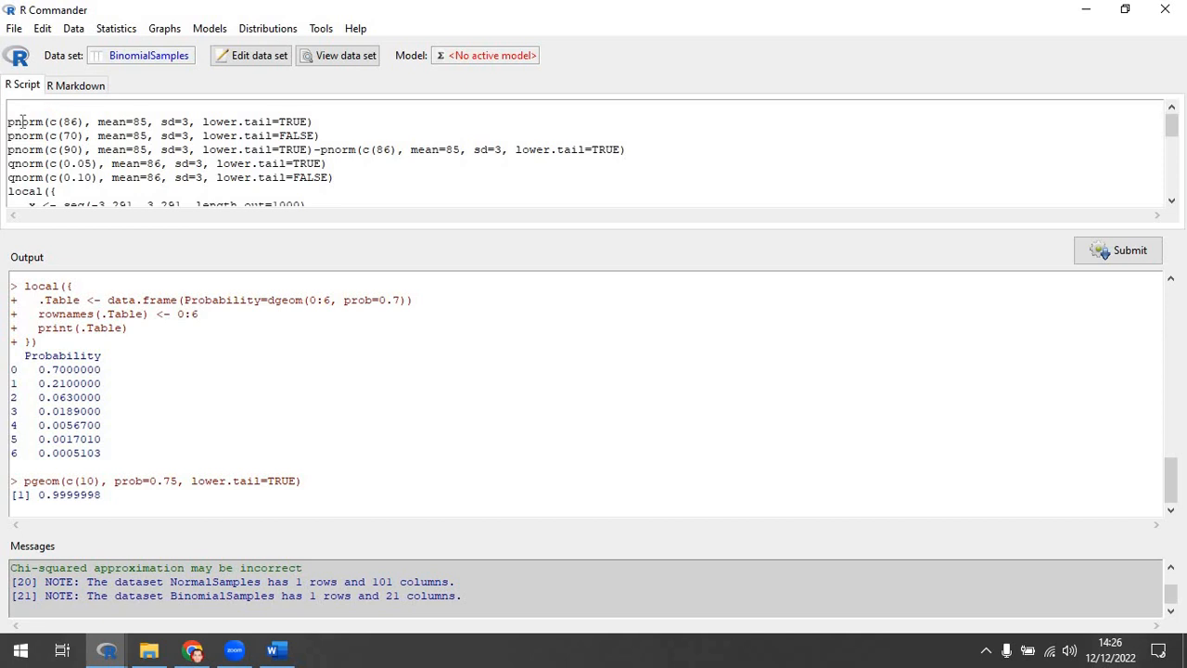
left_click_drag(19, 122, 14, 121)
left_click(14, 121)
left_click_drag(63, 163, 94, 164)
left_click_drag(1172, 133, 1178, 137)
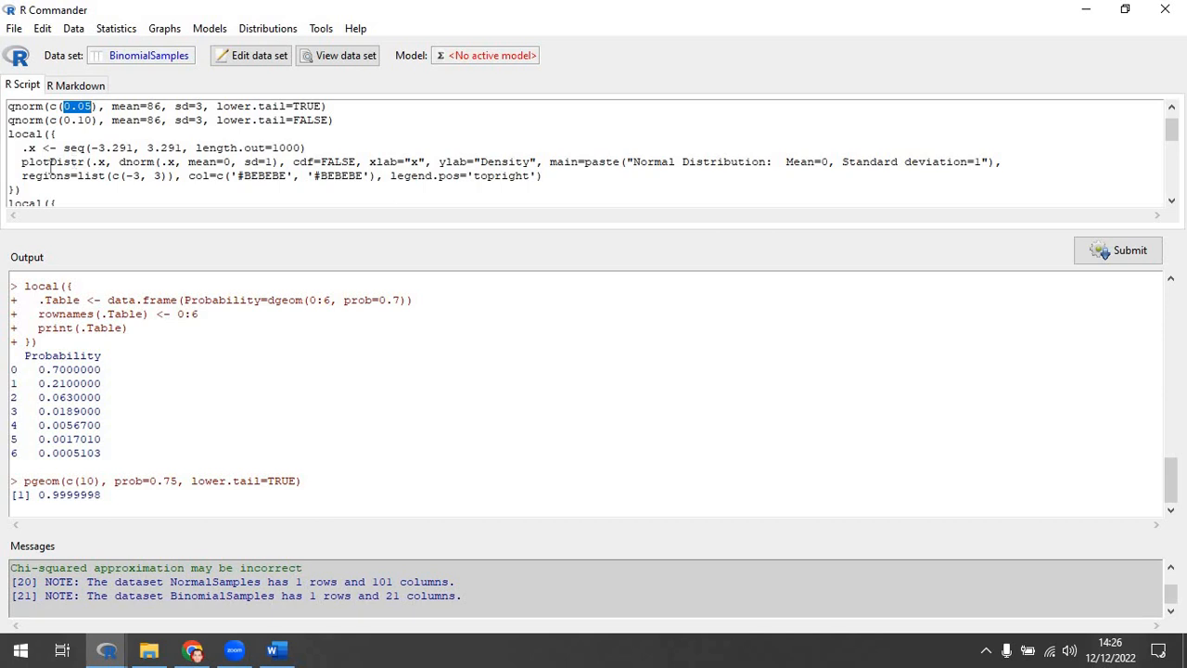
left_click_drag(22, 161, 92, 161)
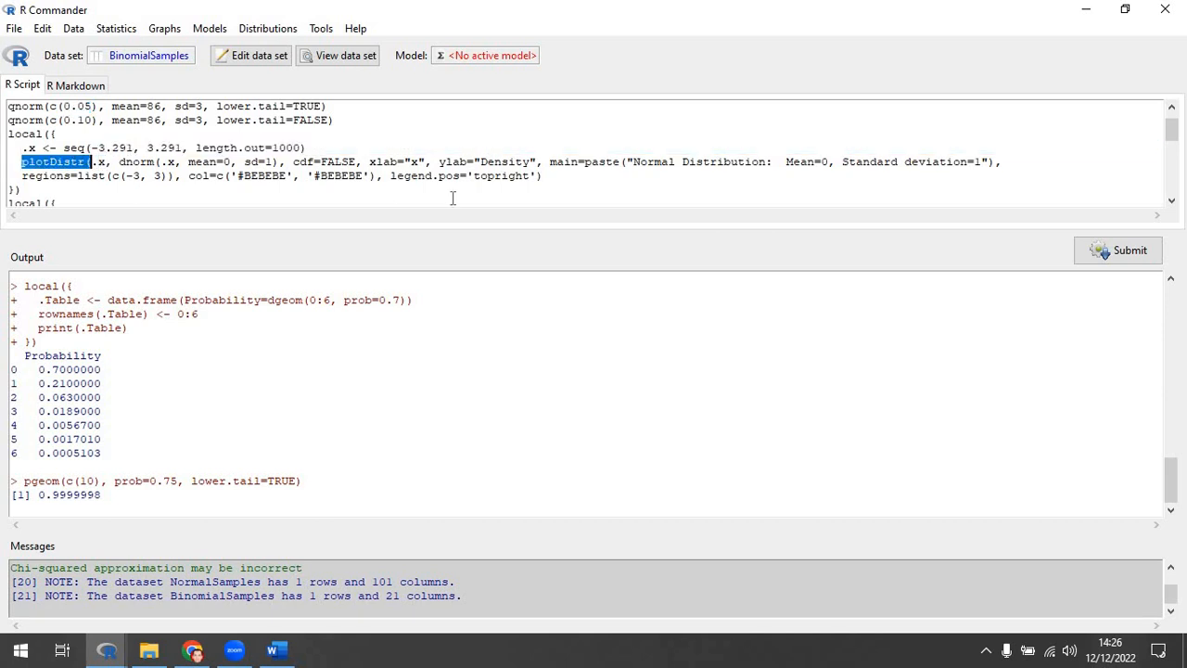
left_click(1174, 148)
left_click_drag(1174, 148, 1182, 163)
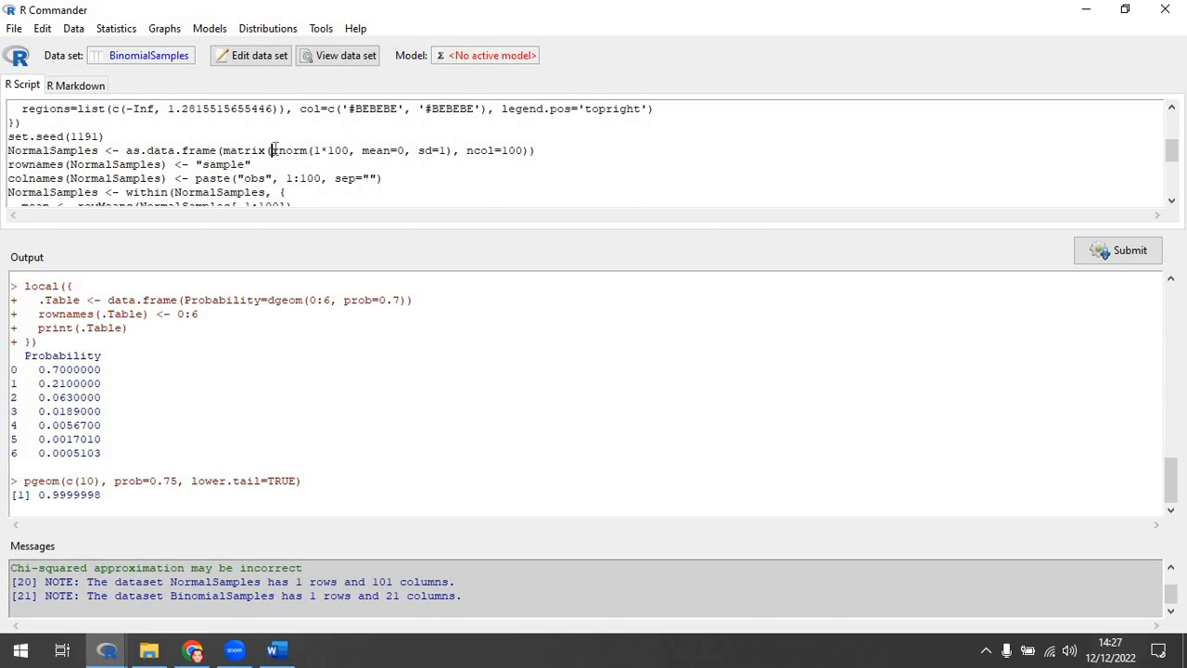
left_click_drag(271, 150, 278, 150)
left_click_drag(1173, 158, 1173, 149)
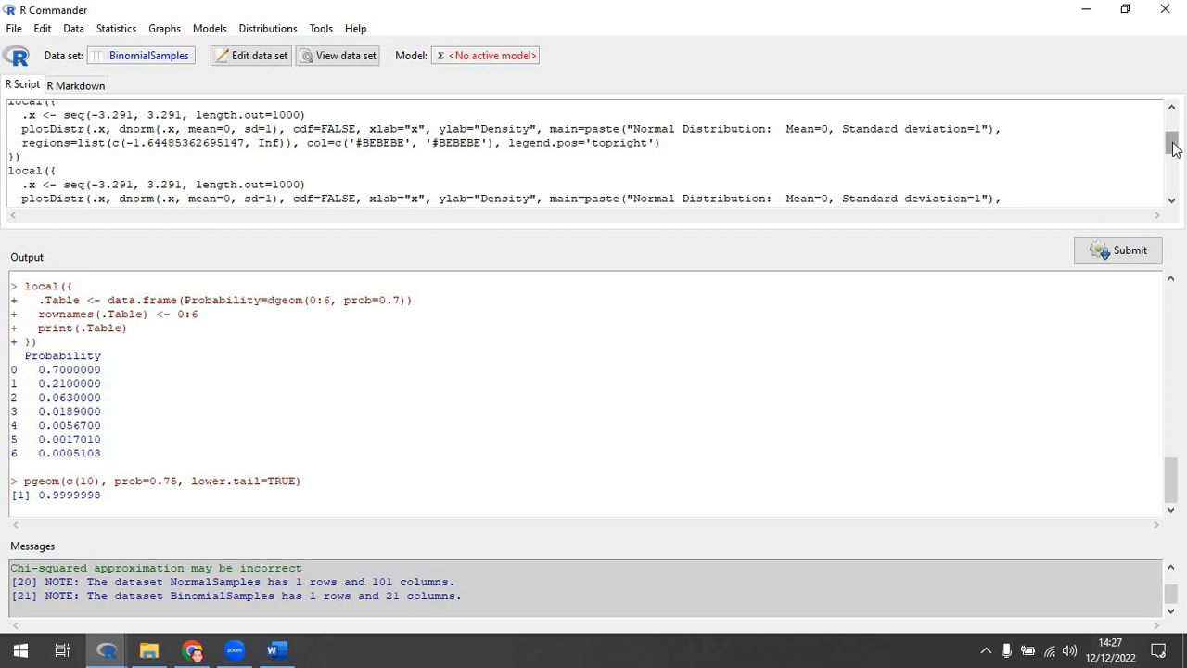
left_click_drag(1172, 148, 1172, 143)
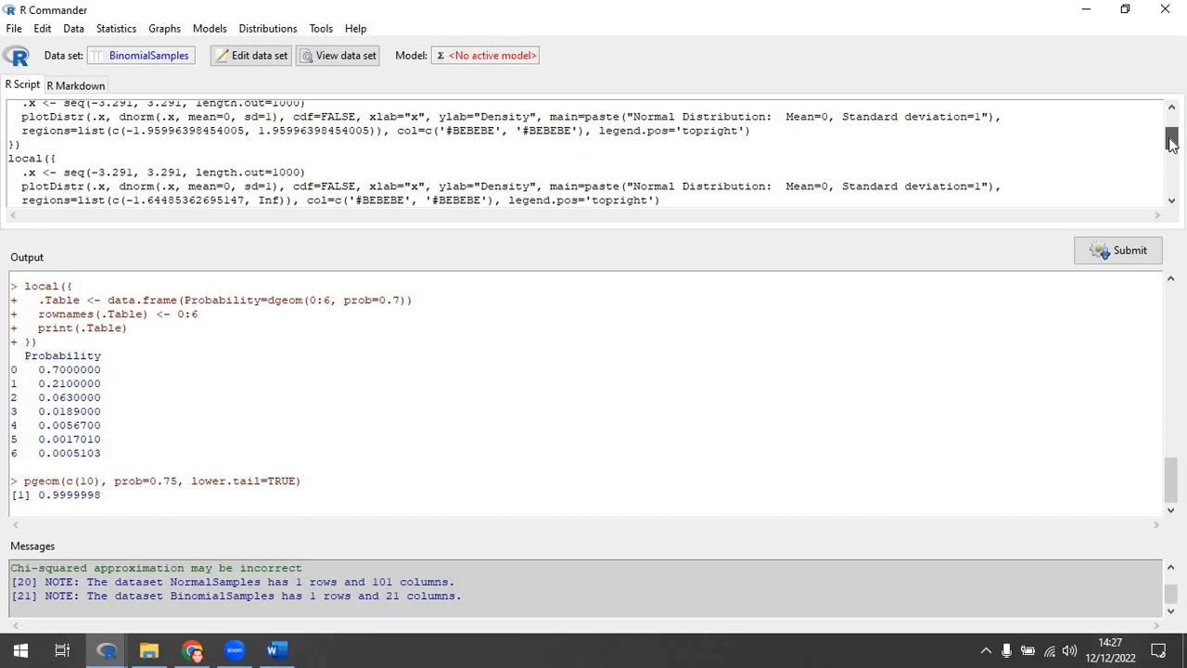
left_click_drag(1172, 143, 1172, 128)
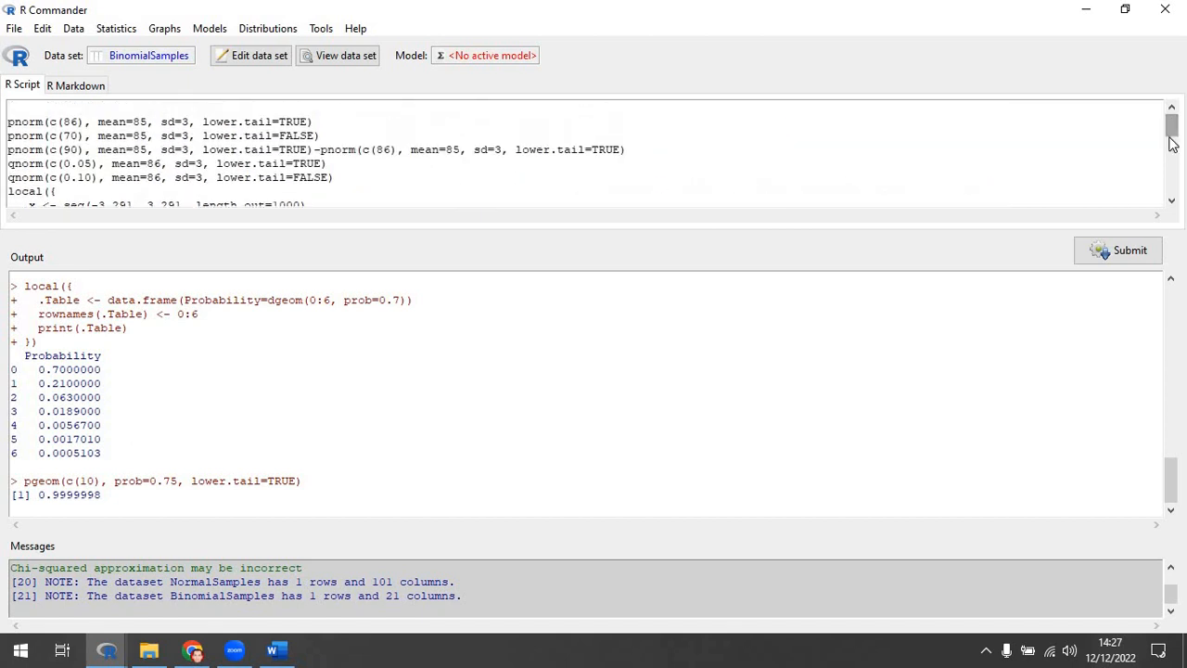